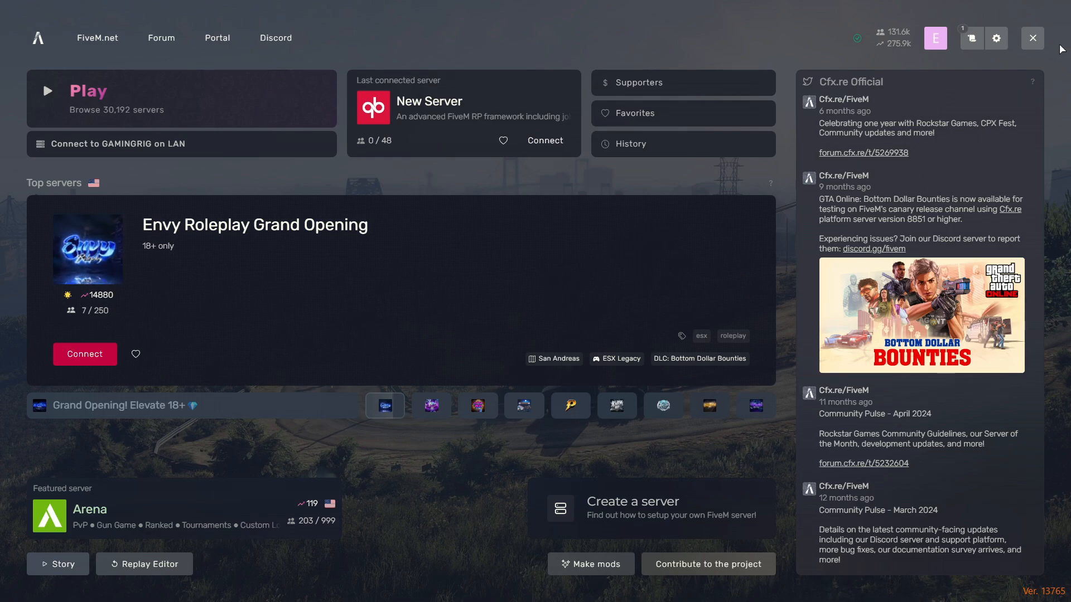
# Step: Exit FiveM to the desktop and open the QBCoreFramework_F0E066.base folder inside the New Server txData folder
pyautogui.click(1038, 45)
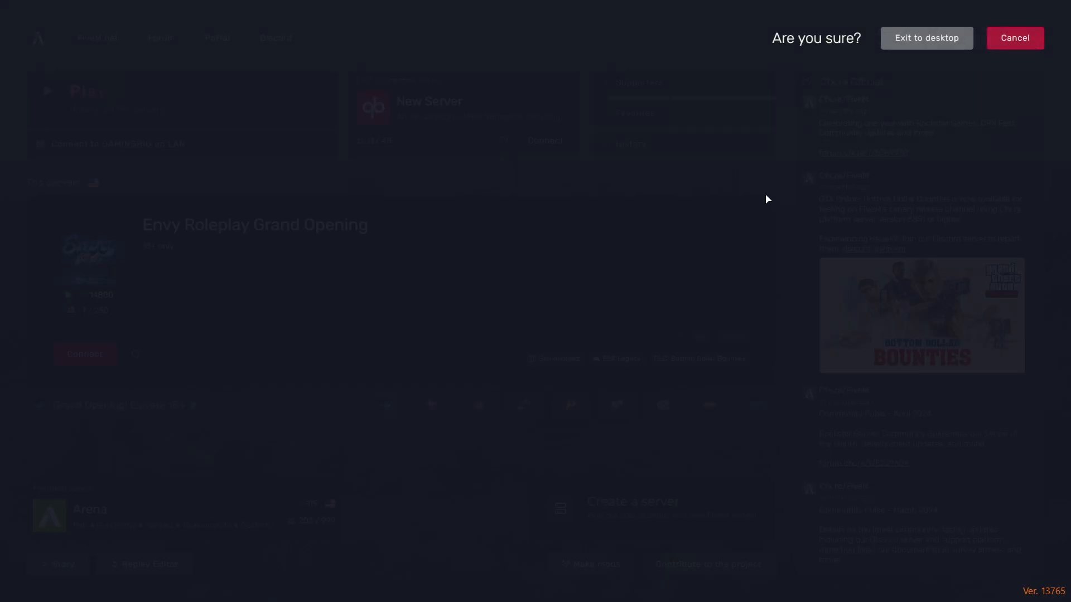
pyautogui.click(936, 49)
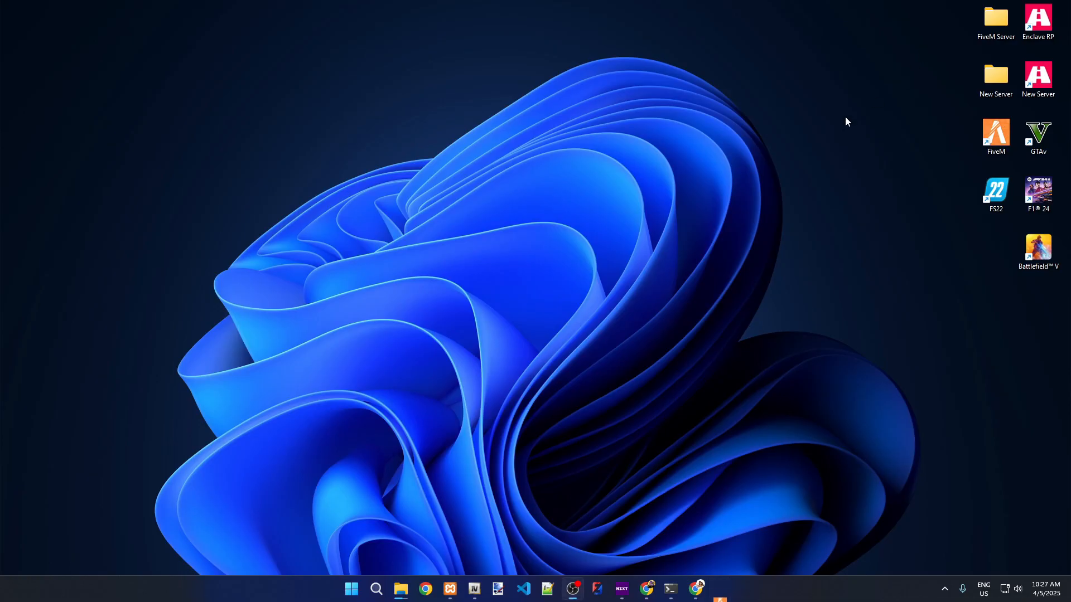
pyautogui.doubleClick(994, 78)
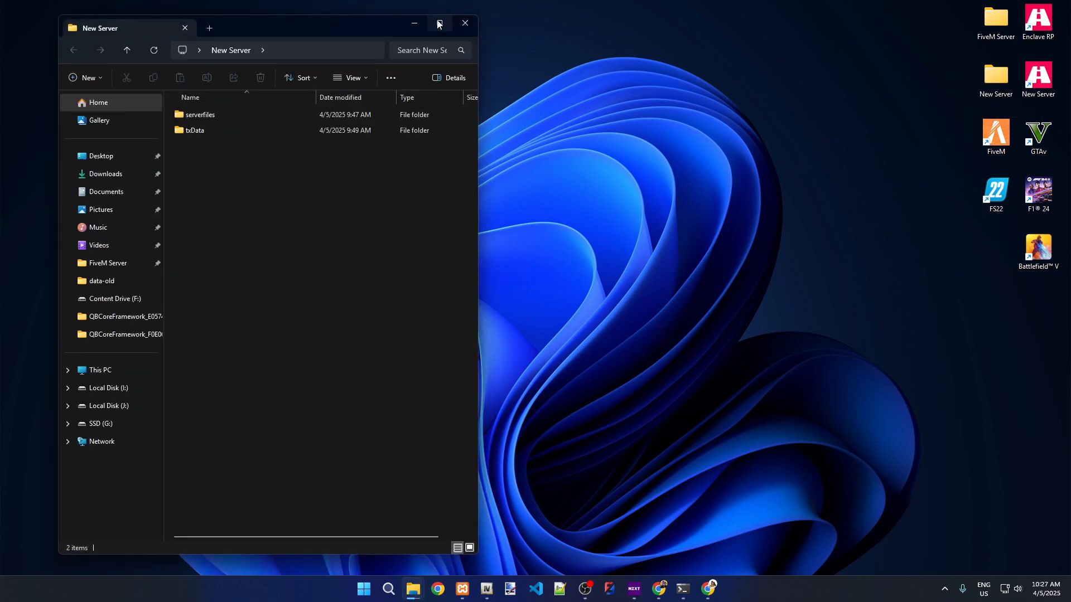
pyautogui.click(439, 24)
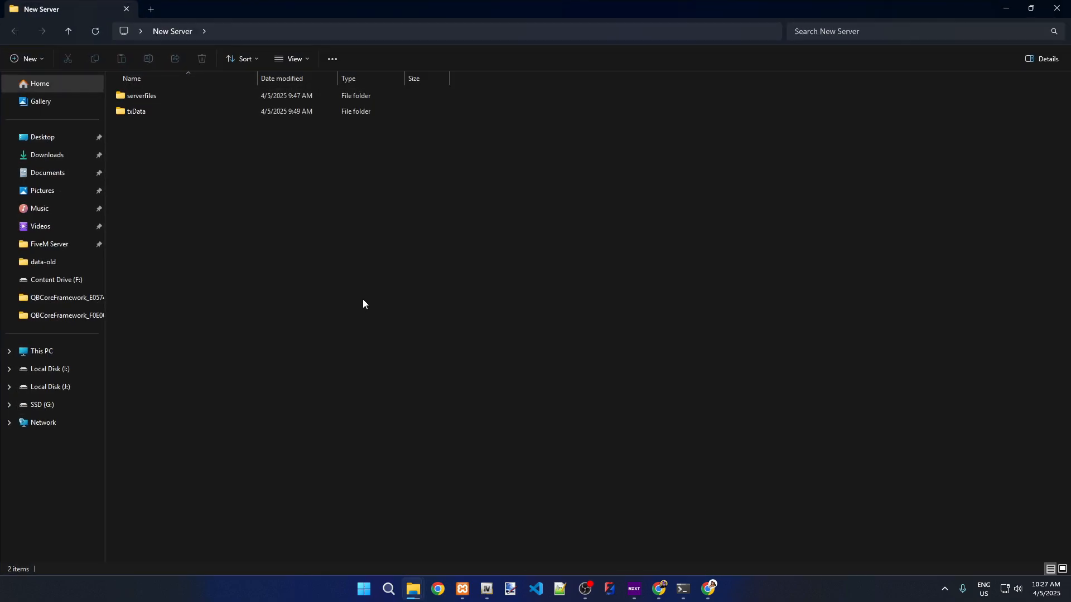
pyautogui.doubleClick(143, 110)
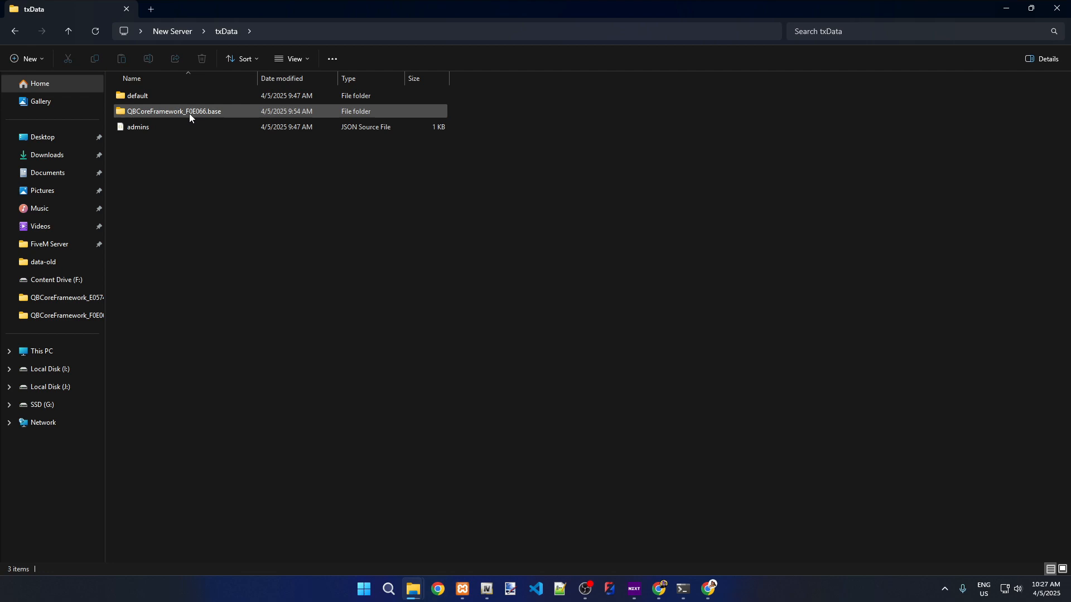
pyautogui.doubleClick(166, 114)
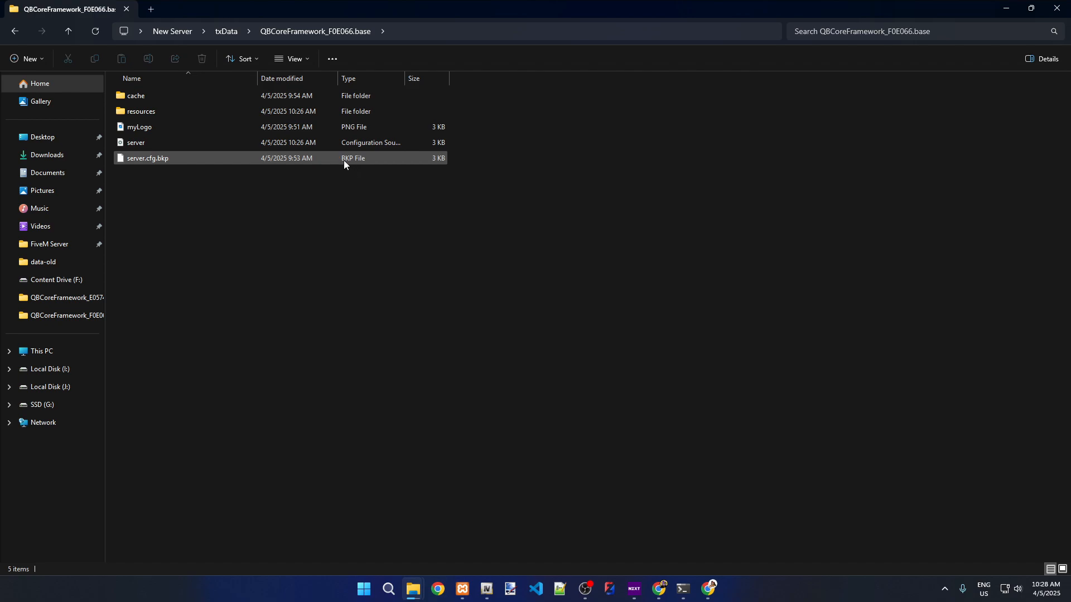
pyautogui.click(19, 34)
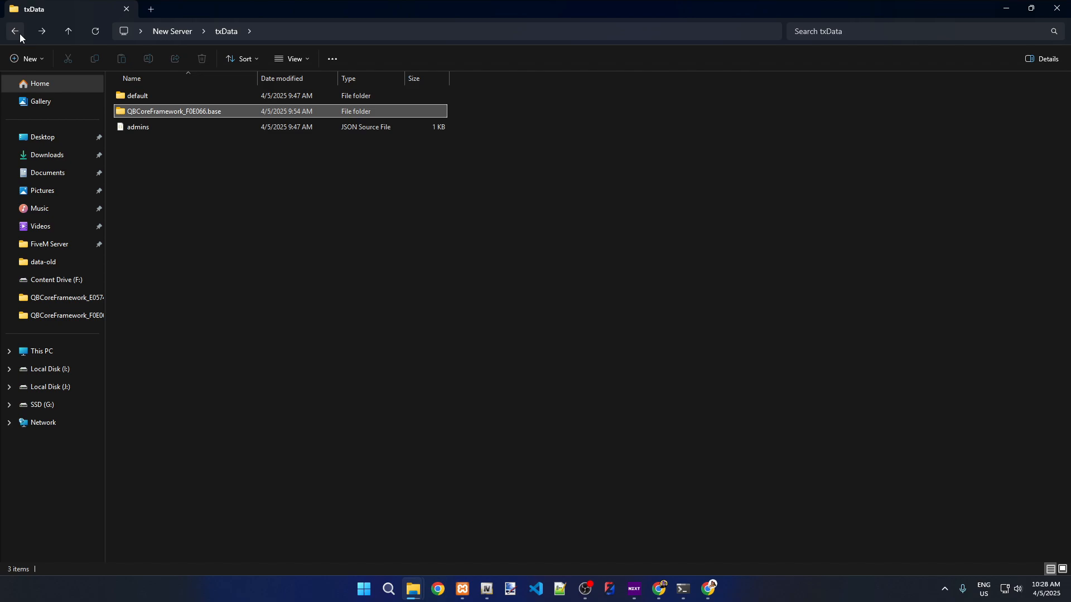
pyautogui.click(184, 148)
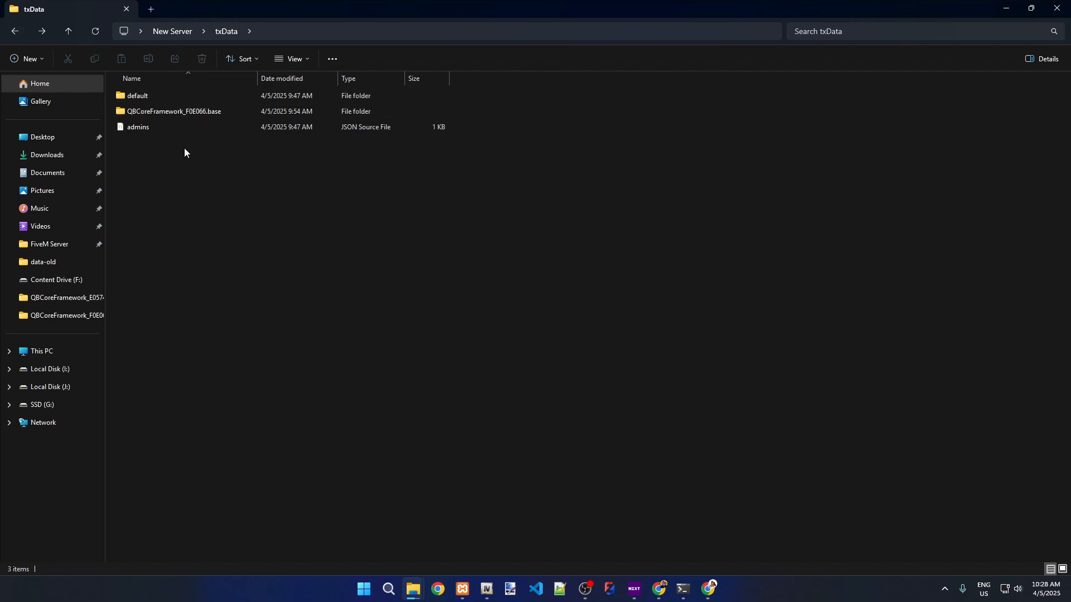
pyautogui.rightClick(170, 112)
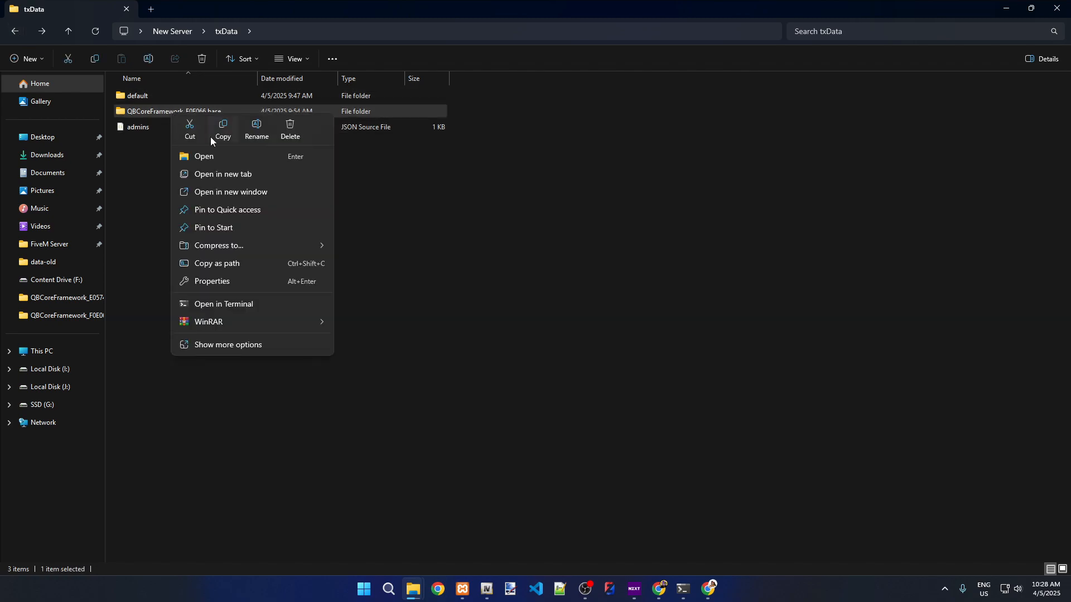
pyautogui.click(153, 142)
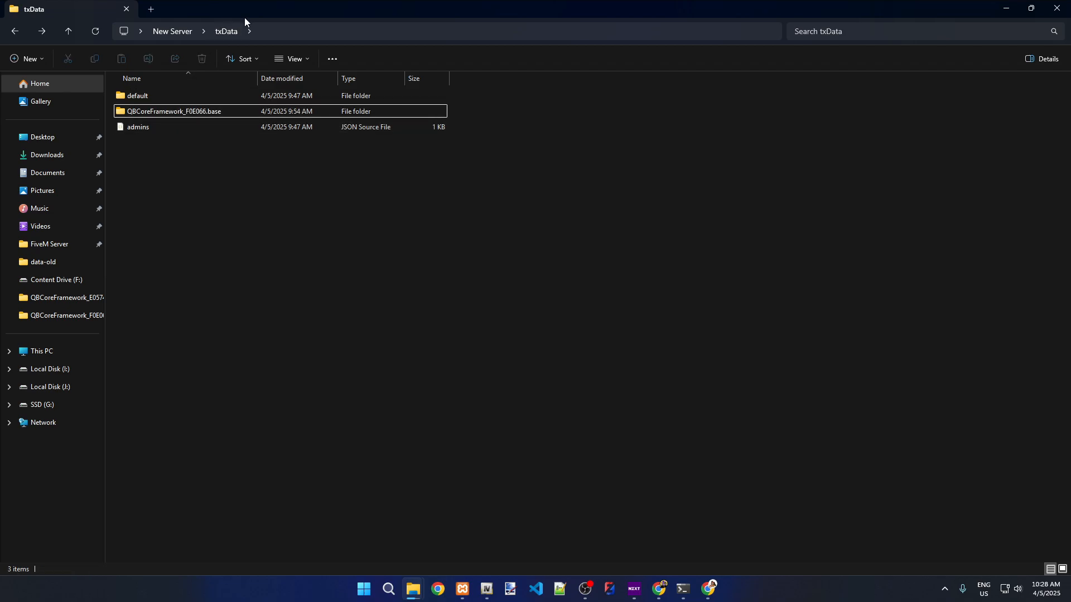
pyautogui.doubleClick(183, 112)
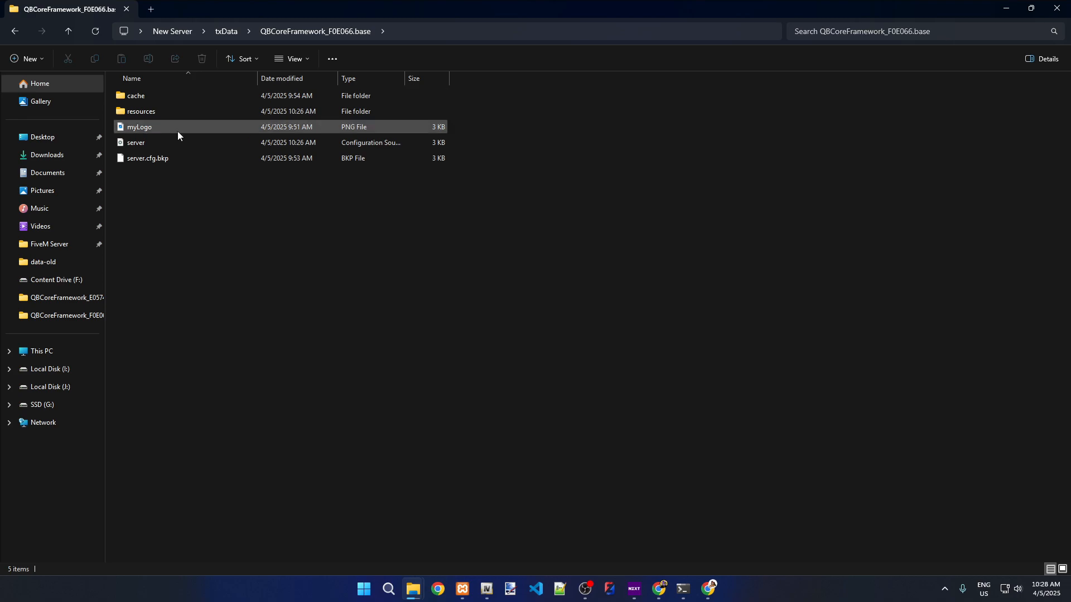
# Step: Look at the subfolders in the server's resources folder, and return to the QBCoreFramework_F0E066.base folder
pyautogui.doubleClick(159, 115)
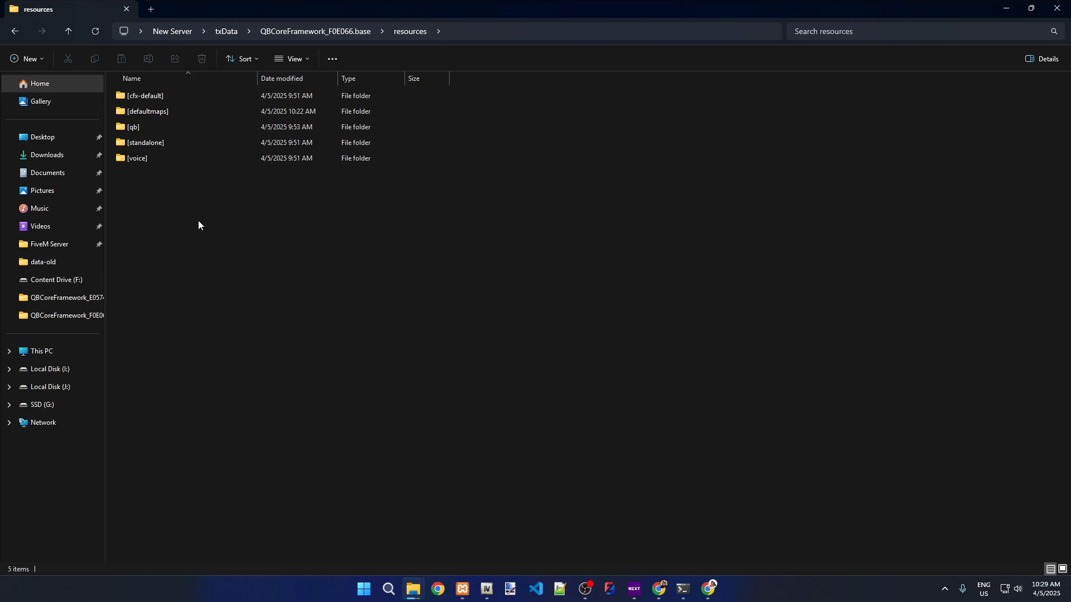
pyautogui.hotkey('alt', 'Left')
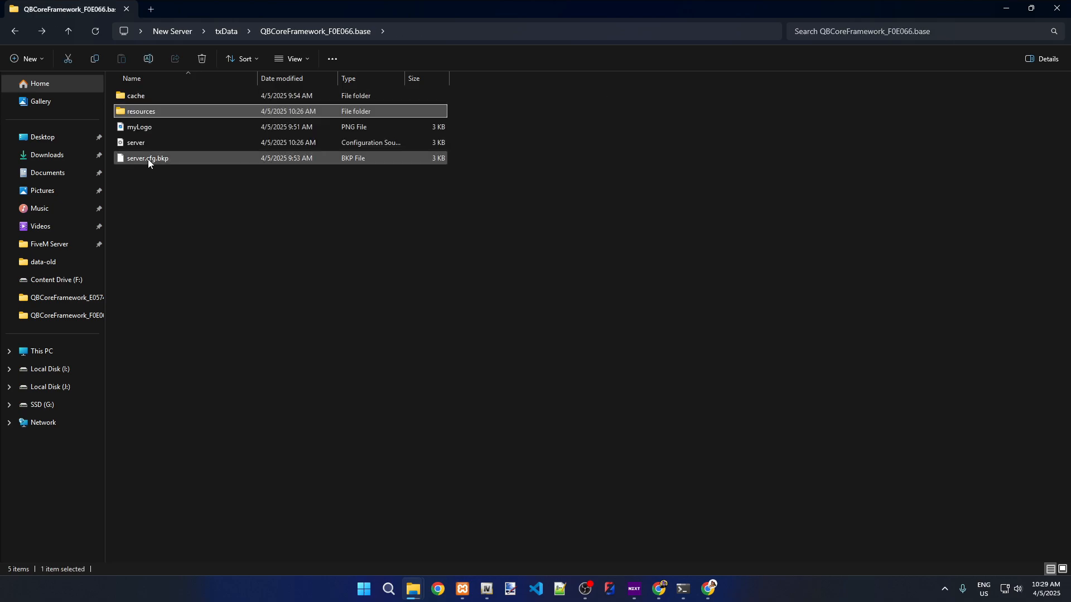
pyautogui.doubleClick(156, 114)
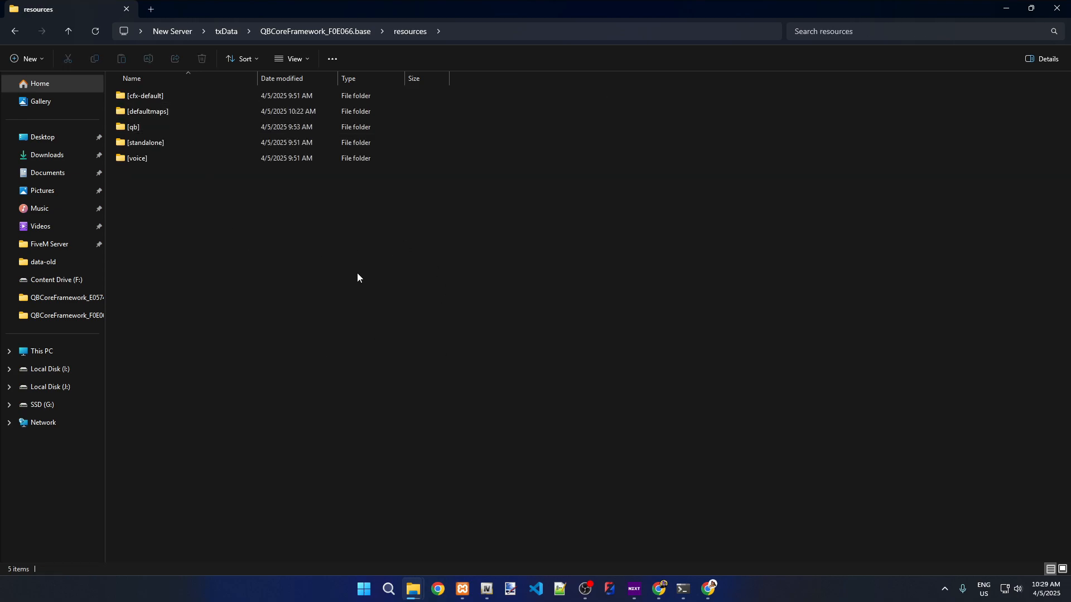
pyautogui.hotkey('alt', 'Left')
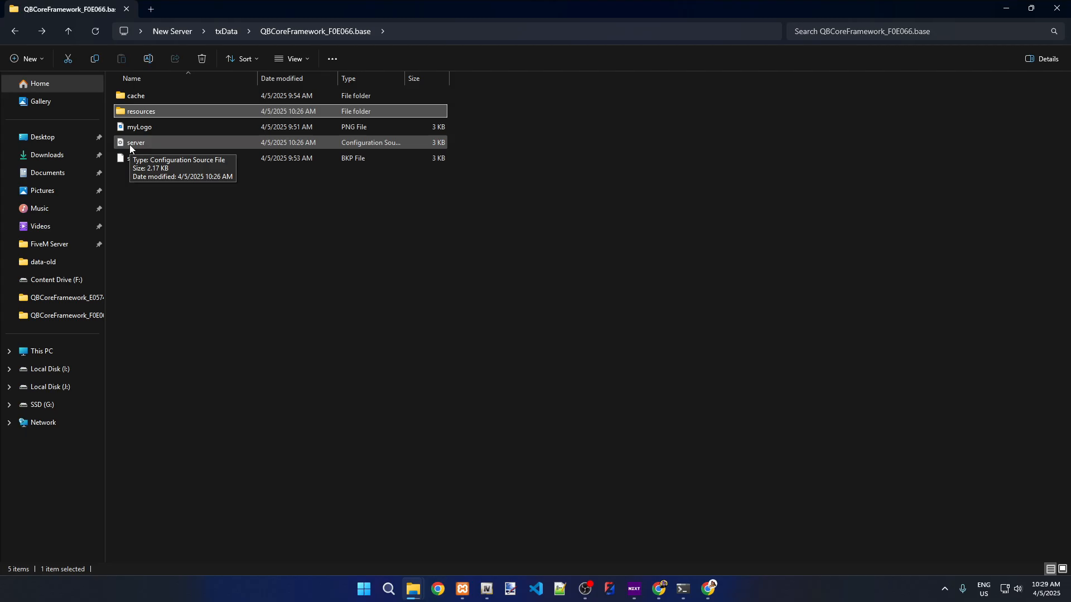
# Step: Open the server.cfg configuration file from the QBCoreFramework_F0E066.base folder in Visual Studio Code
pyautogui.doubleClick(129, 145)
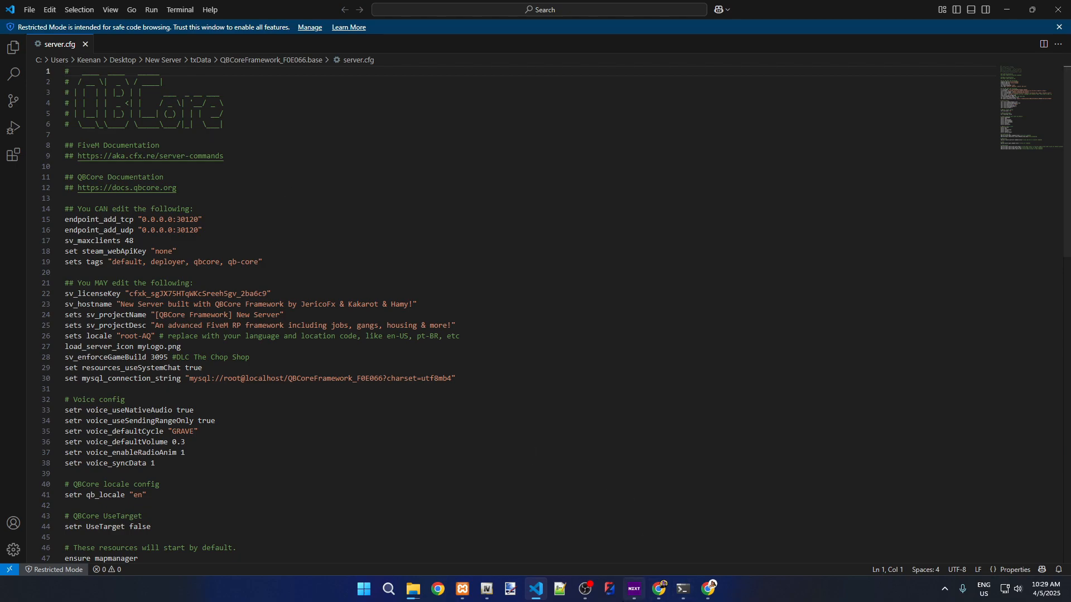
pyautogui.moveTo(645, 600)
pyautogui.moveTo(541, 598)
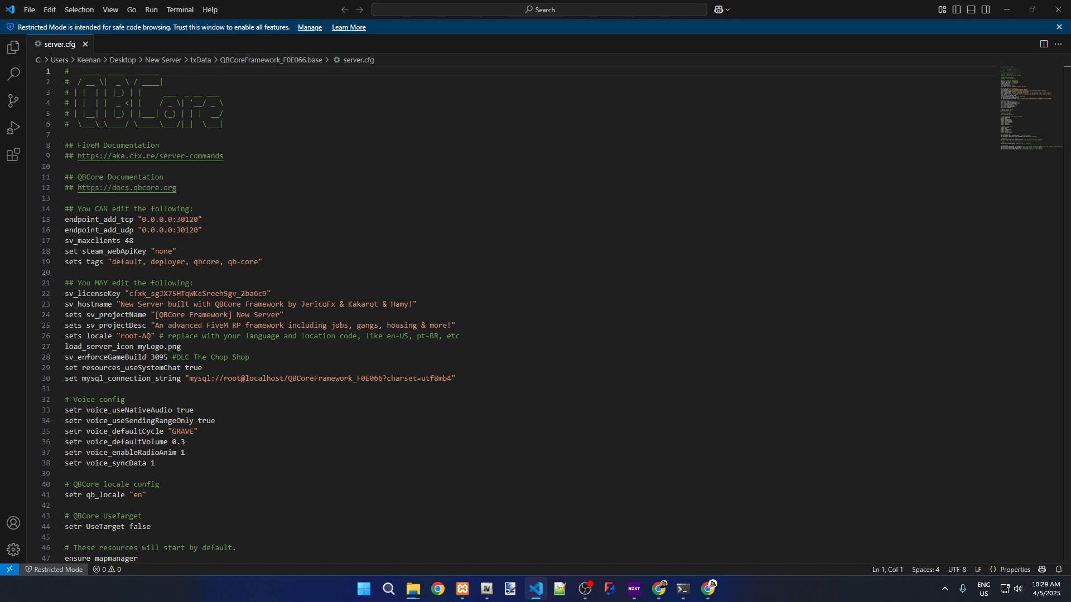
# Step: Switch to txAdmin in the browser, review the Live Console log from start to end, and return to server.cfg
pyautogui.hotkey('alt', 'Tab')
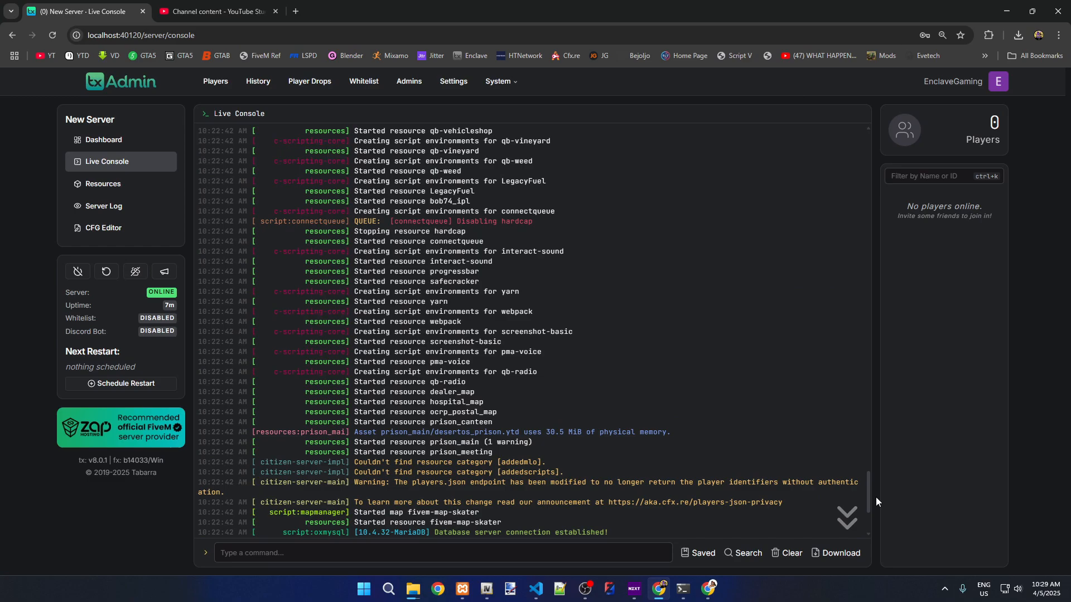
pyautogui.moveTo(865, 483); pyautogui.dragTo(851, 120)
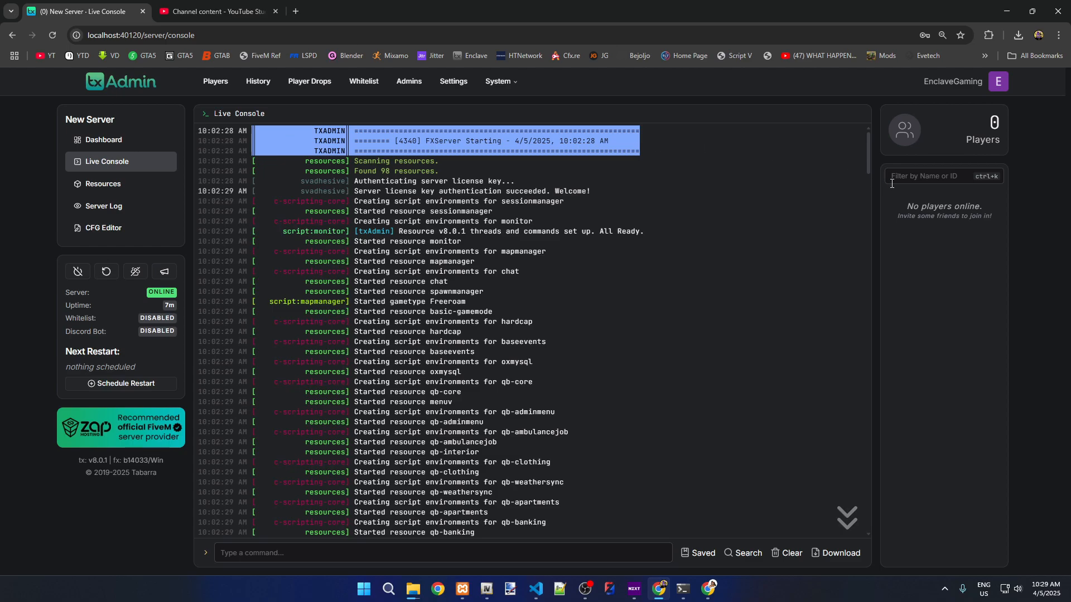
pyautogui.moveTo(870, 160); pyautogui.dragTo(859, 568)
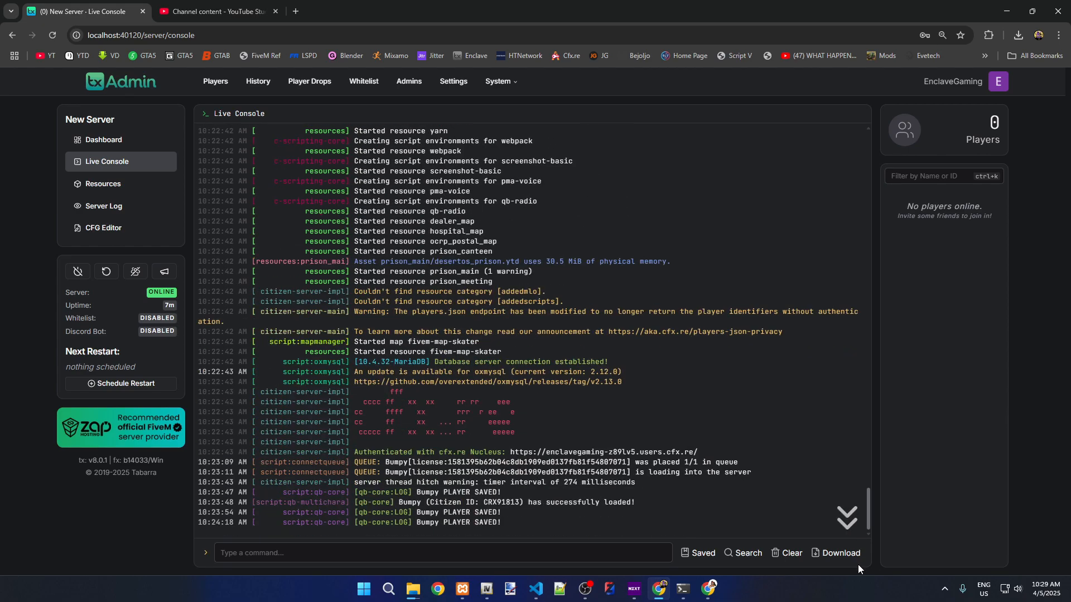
pyautogui.click(1007, 10)
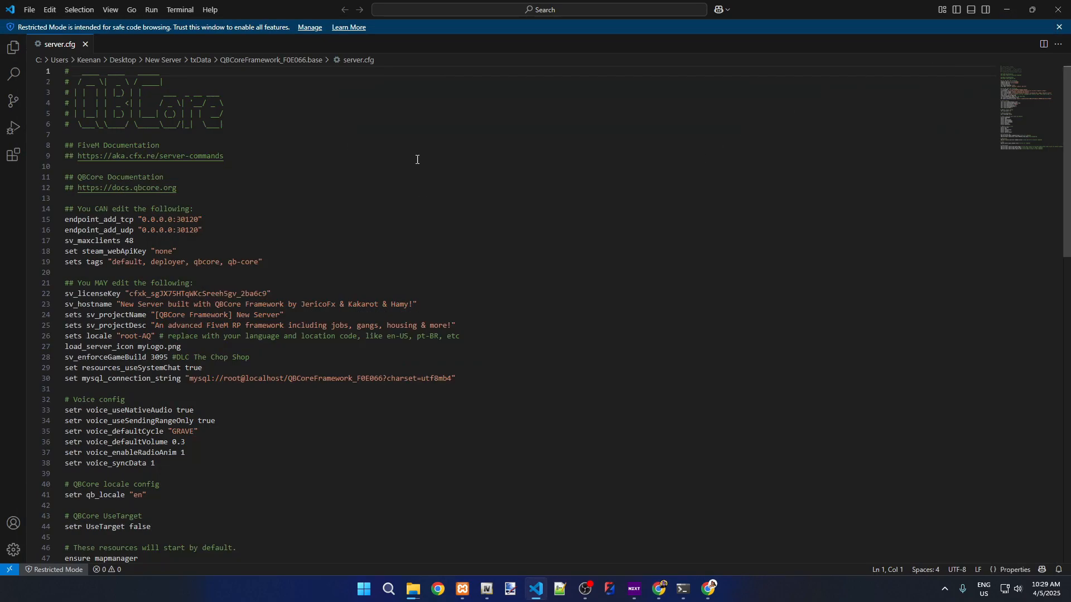
pyautogui.moveTo(875, 5); pyautogui.dragTo(886, 81)
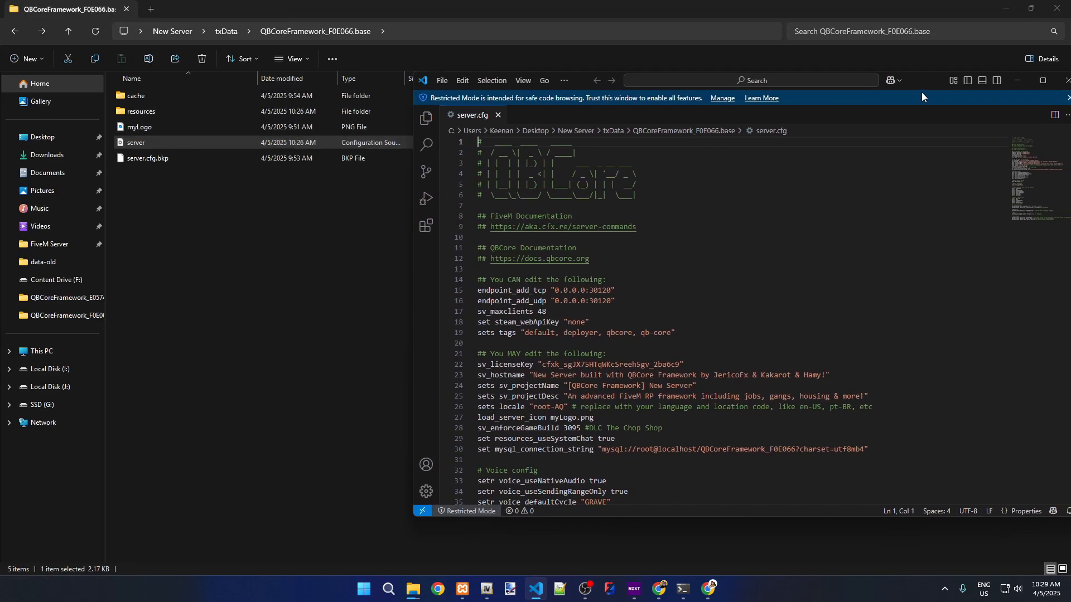
pyautogui.moveTo(928, 82); pyautogui.dragTo(797, 2)
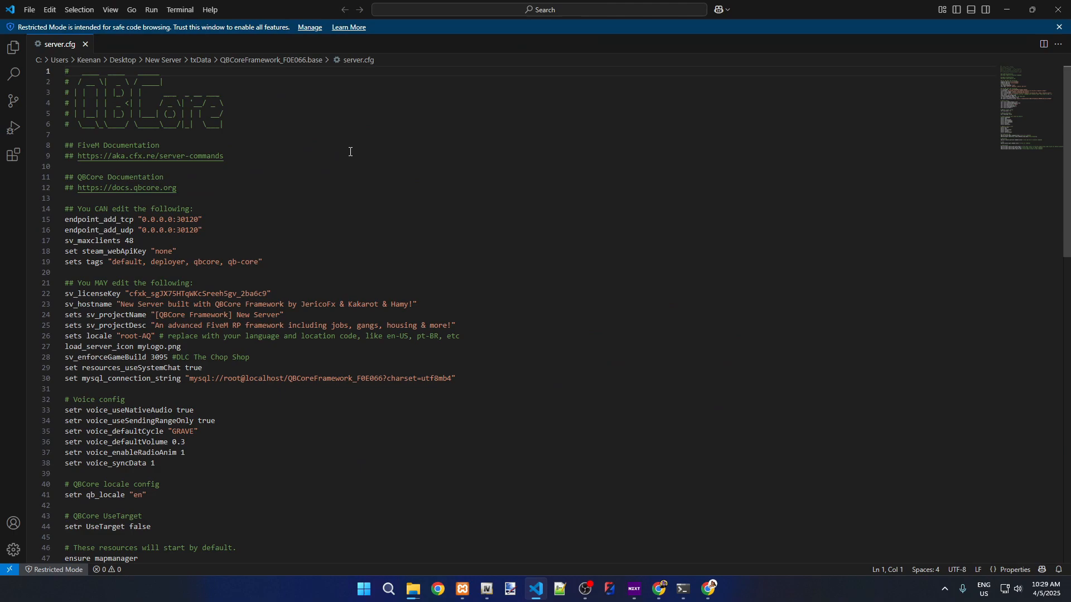
pyautogui.doubleClick(807, 9)
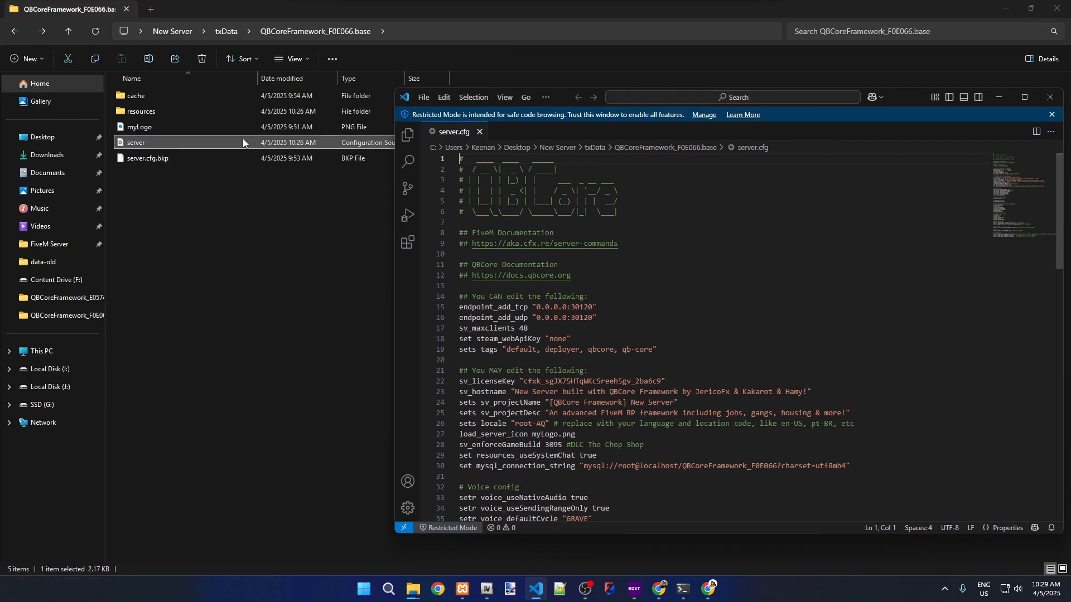
pyautogui.moveTo(887, 101); pyautogui.dragTo(863, 1)
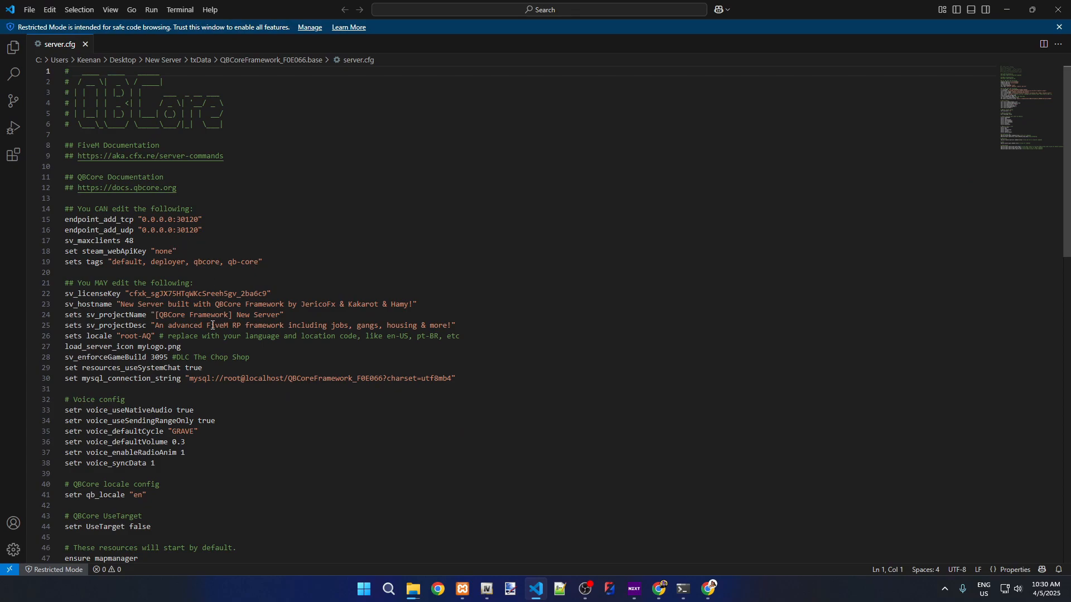
# Step: Review the settings in server.cfg and highlight the whole sv_hostname line
pyautogui.scroll(-7, 210, 326)
pyautogui.scroll(3, 210, 326)
pyautogui.scroll(4, 209, 326)
pyautogui.scroll(-1, 253, 304)
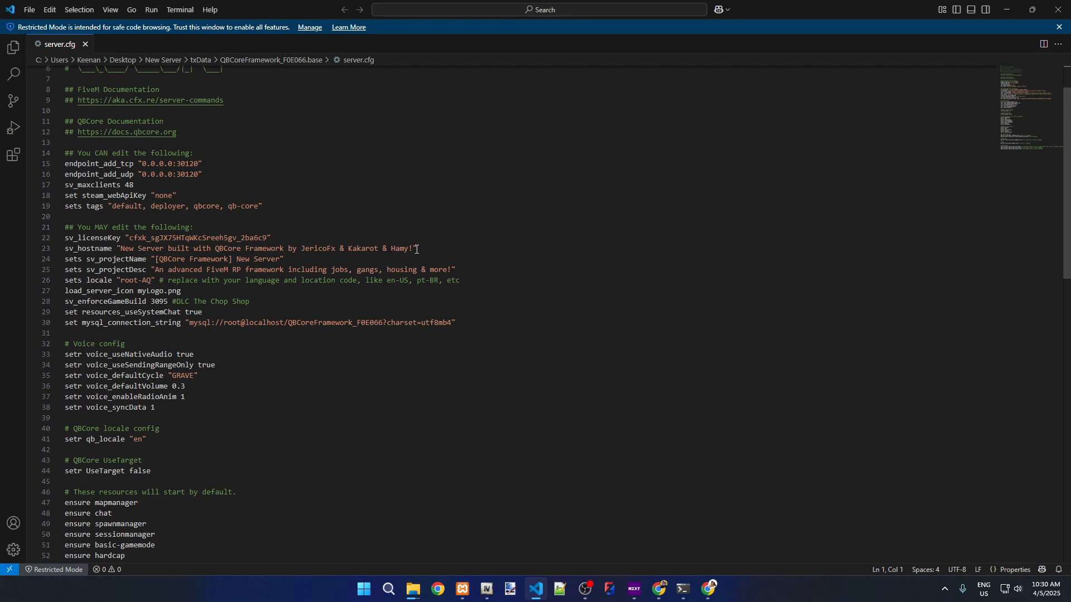
pyautogui.moveTo(418, 249); pyautogui.dragTo(60, 252)
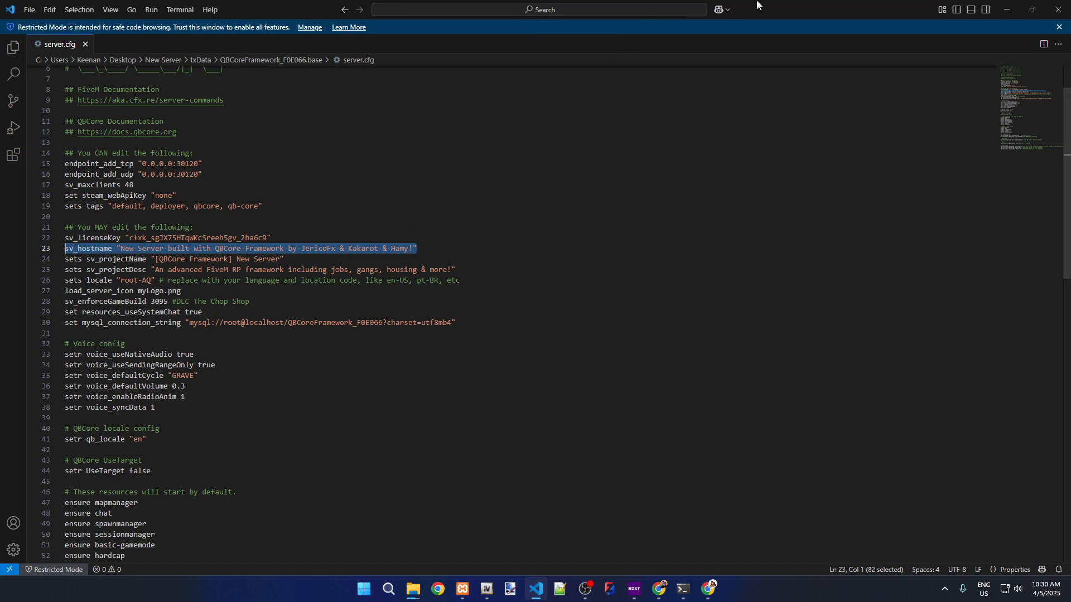
# Step: Clear the open windows aside, launch FiveM, and view the details page of the last connected server, New Server
pyautogui.click(1033, 10)
pyautogui.moveTo(920, 10); pyautogui.dragTo(461, 112)
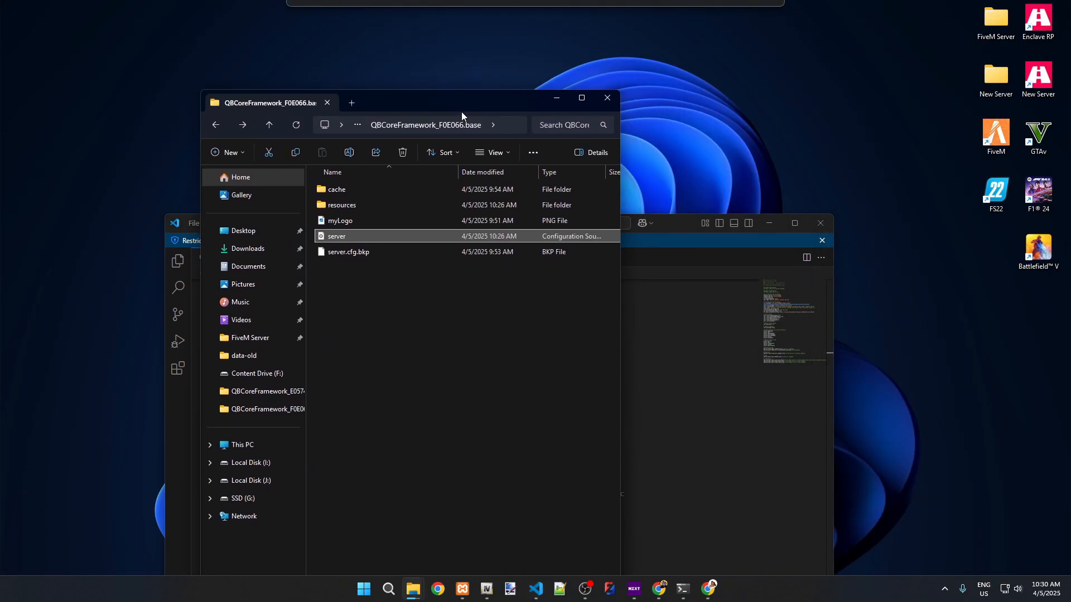
pyautogui.click(1000, 138)
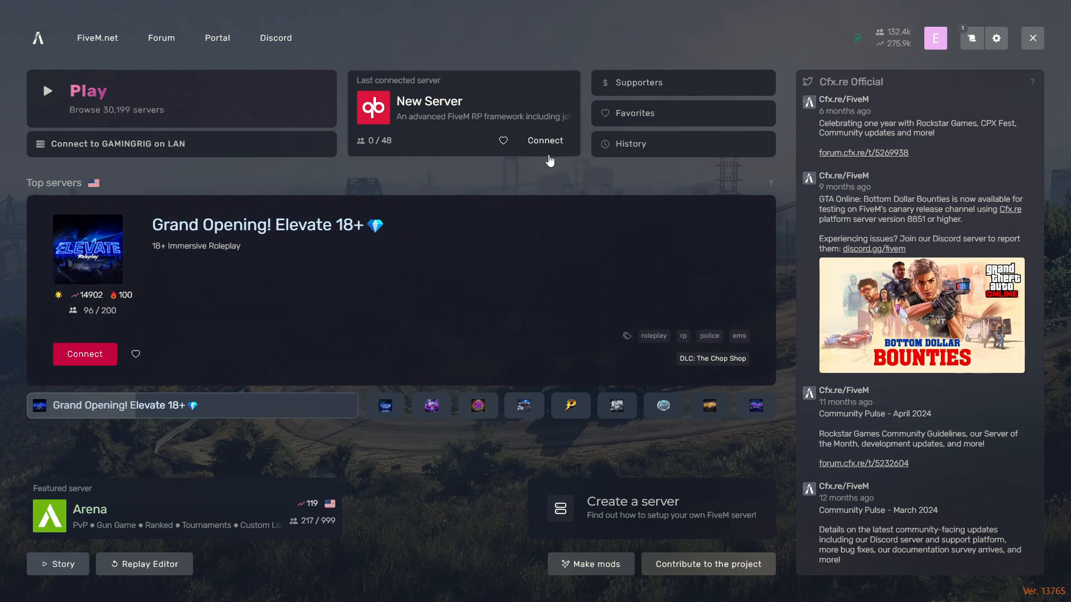
pyautogui.click(493, 109)
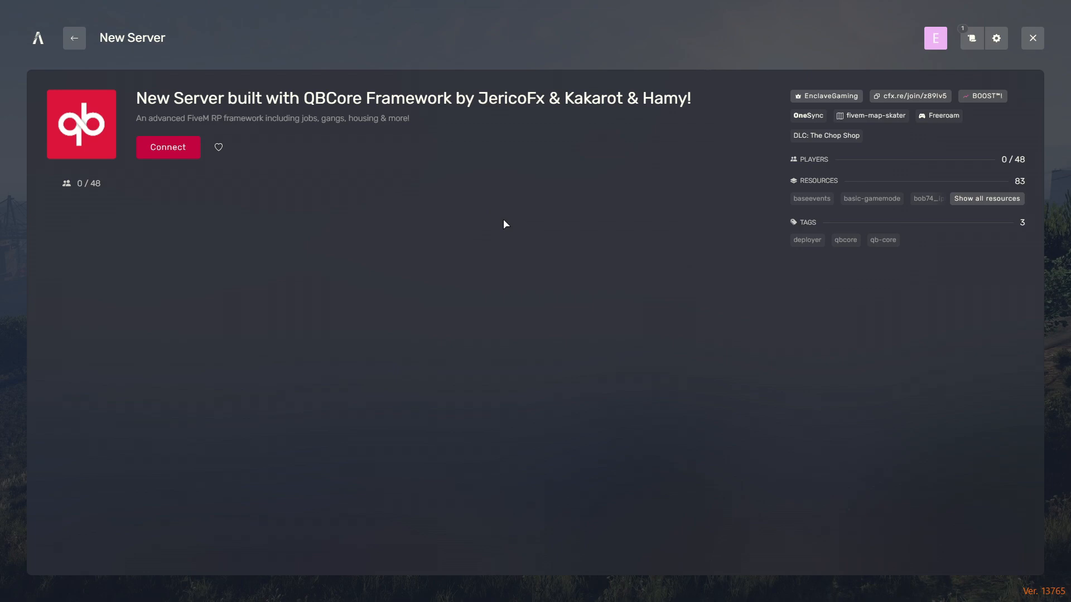
# Step: Return to server.cfg in Visual Studio Code, set sv_hostname to "New Server Fivem Server For Everyone", and save the file
pyautogui.press('super')
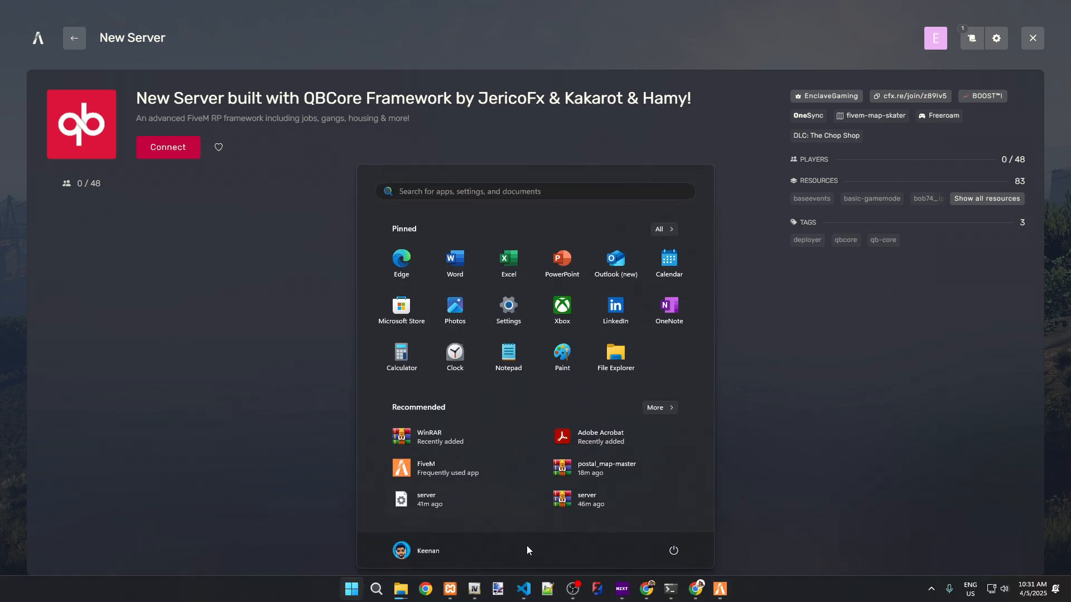
pyautogui.click(524, 590)
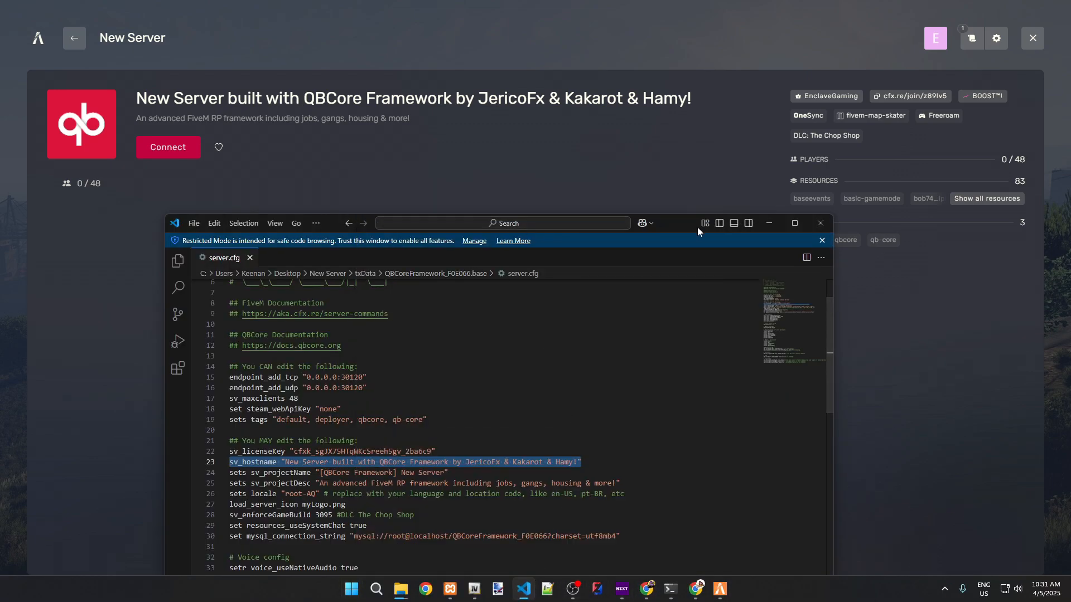
pyautogui.click(796, 229)
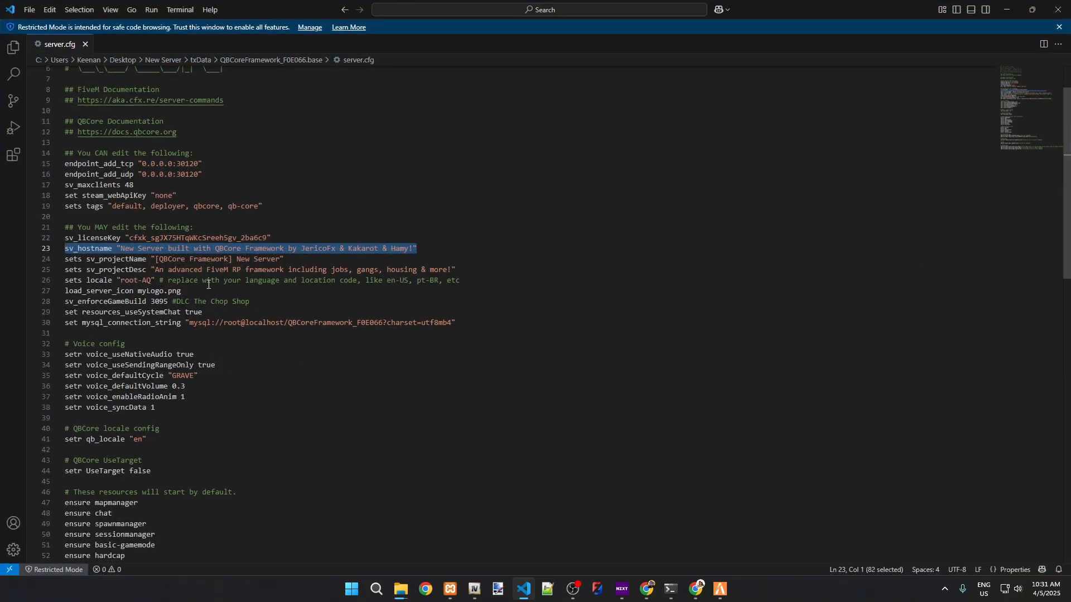
pyautogui.click(116, 248)
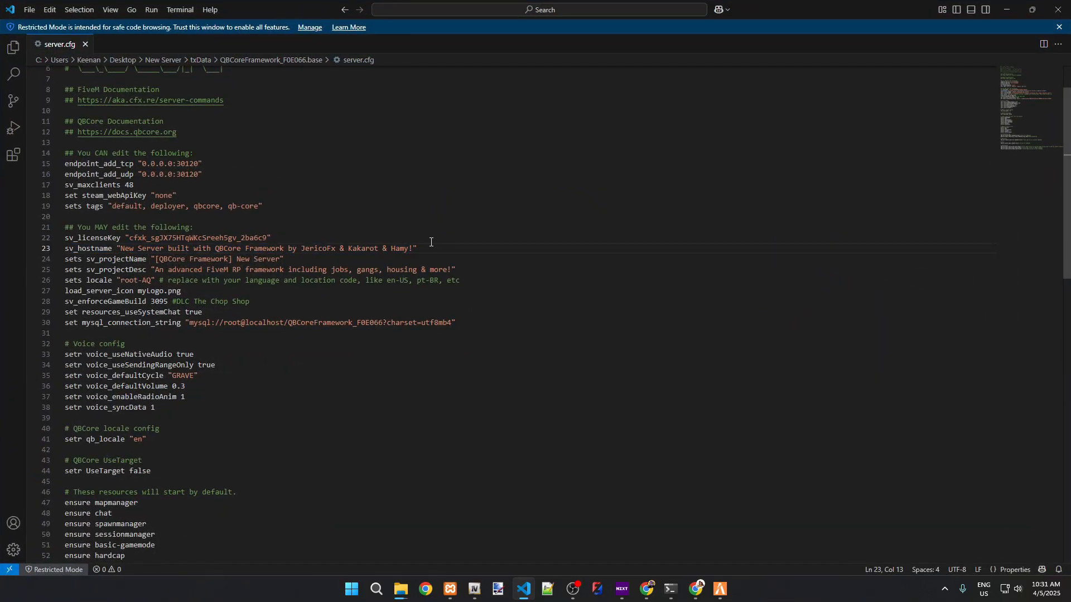
pyautogui.moveTo(413, 248); pyautogui.dragTo(187, 243)
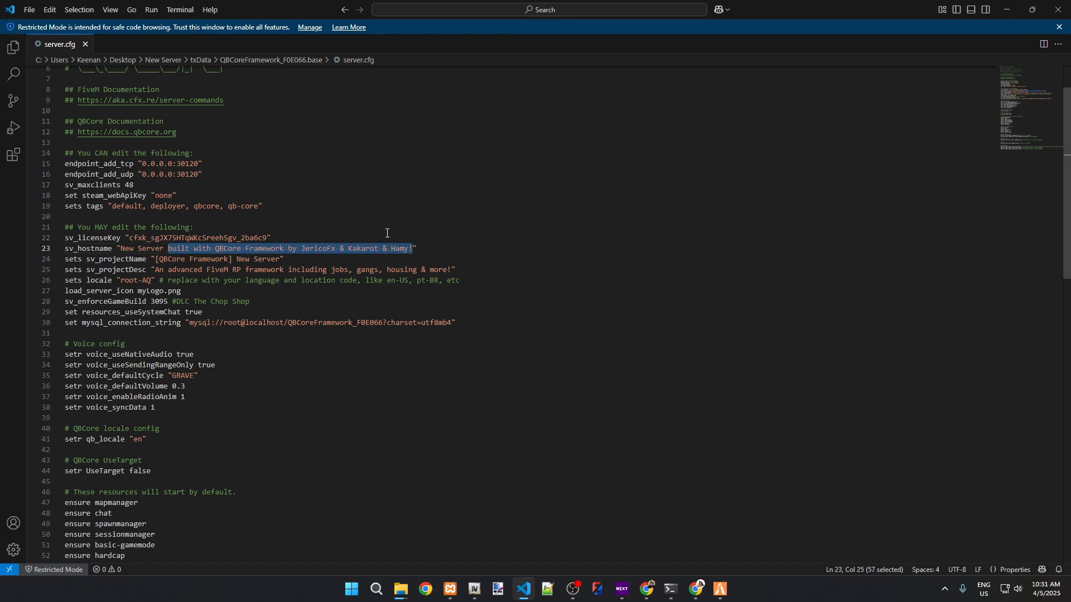
pyautogui.press('BackSpace')
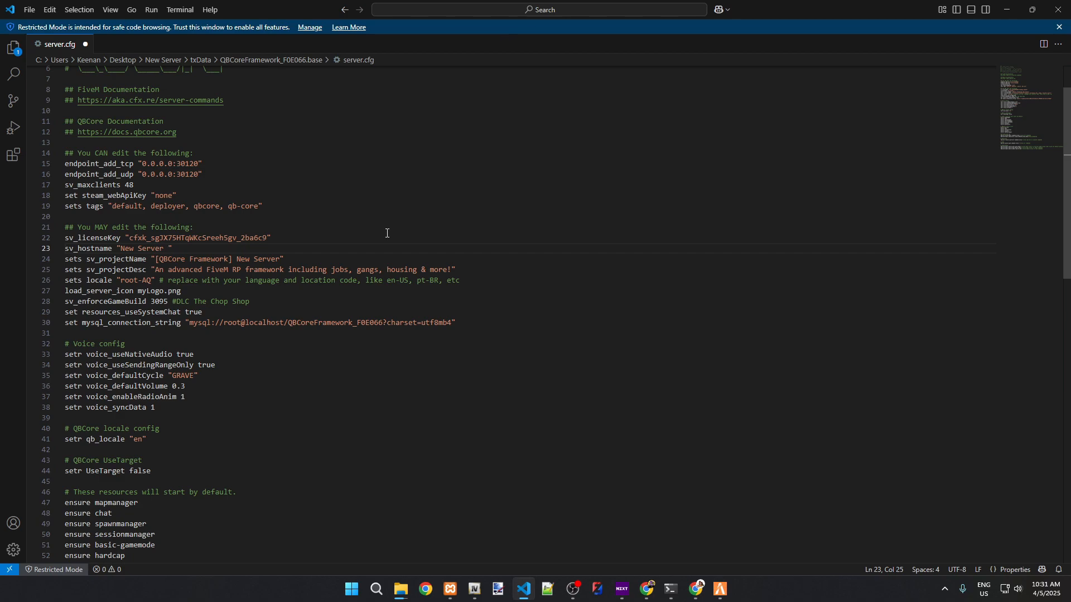
pyautogui.write('Fivem Server For Everyone')
pyautogui.click(32, 12)
pyautogui.click(59, 204)
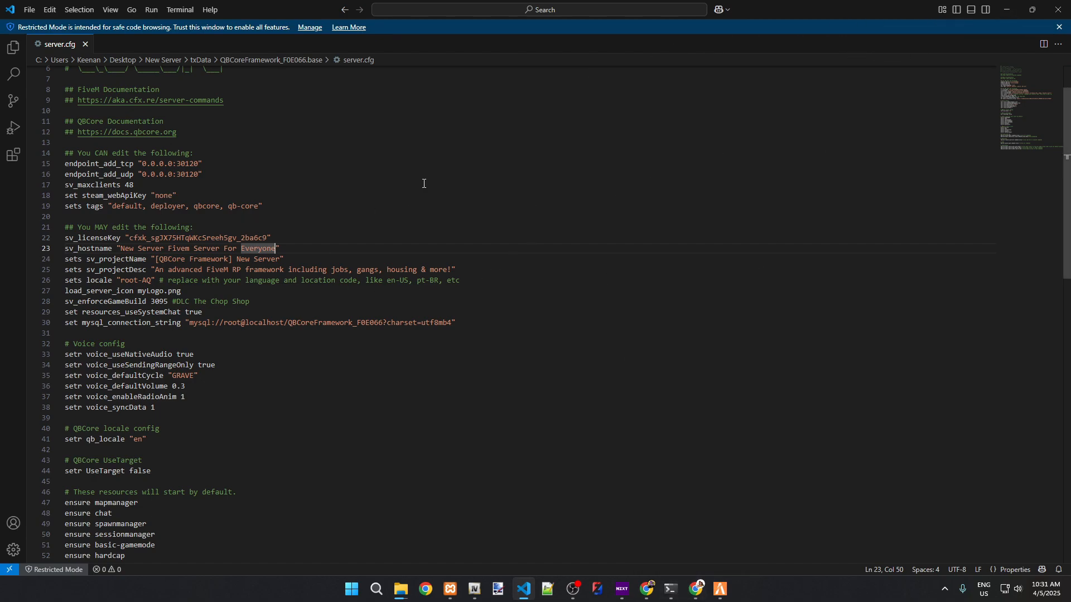
# Step: Put the server.cfg window away, exit FiveM to the desktop, and open the resources folder inside QBCoreFramework_F0E066.base
pyautogui.scroll(-8, 264, 262)
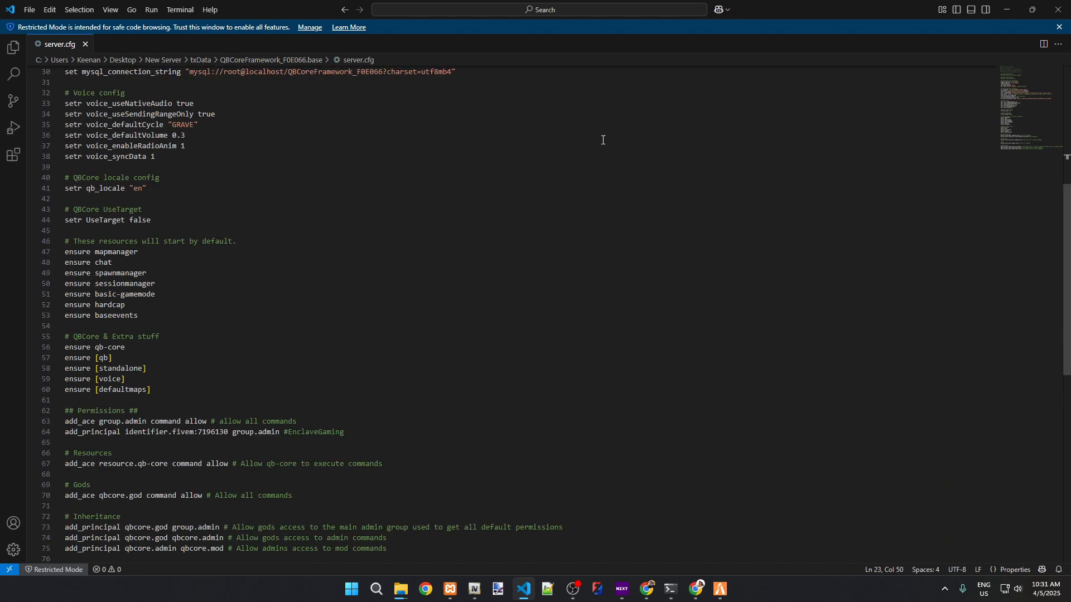
pyautogui.click(1014, 11)
pyautogui.click(1033, 38)
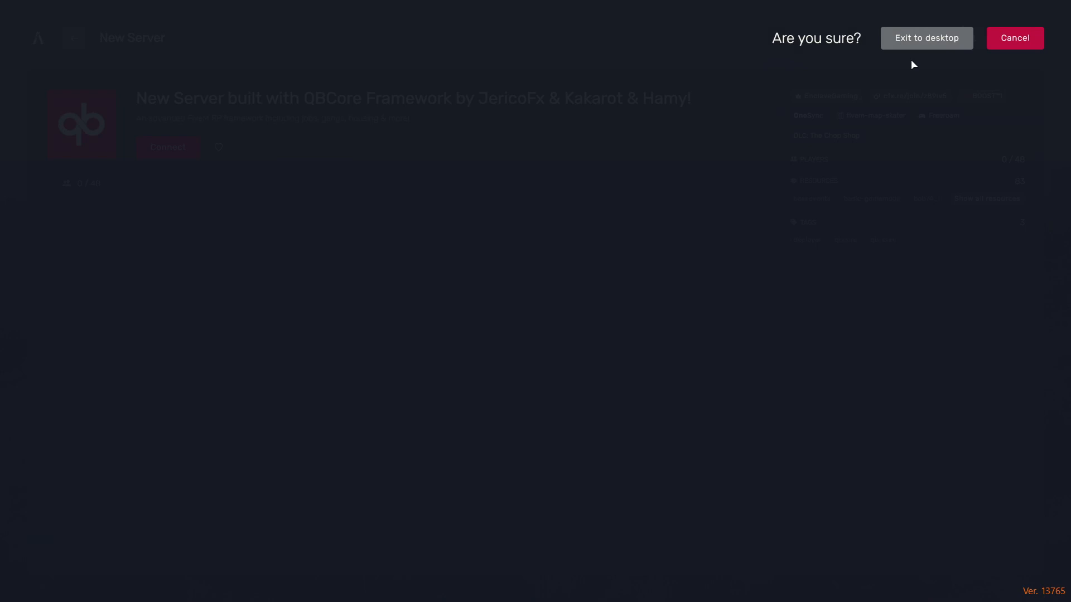
pyautogui.click(910, 39)
pyautogui.click(581, 98)
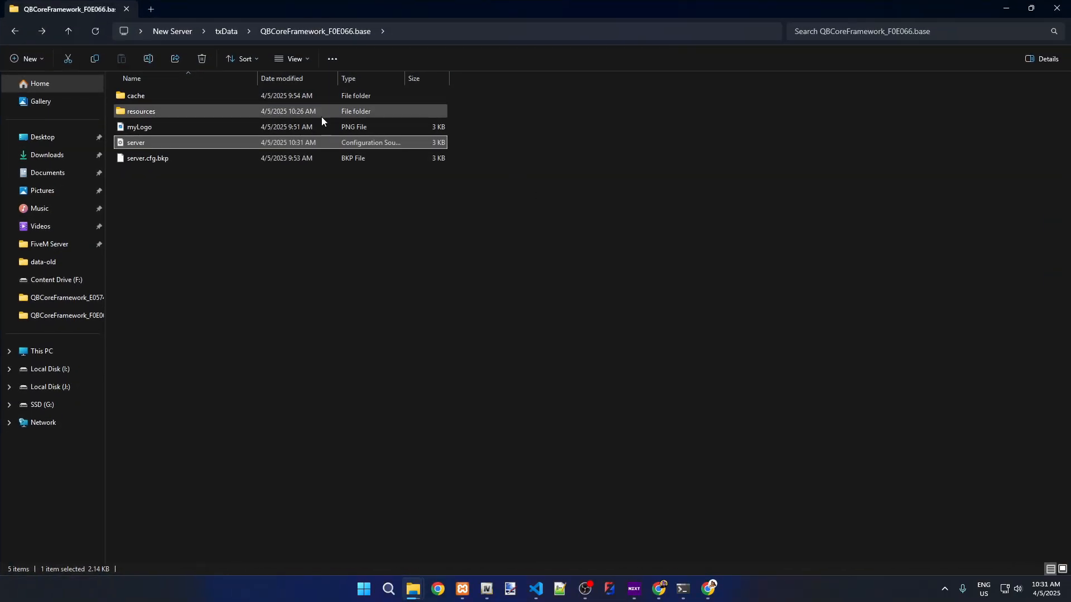
pyautogui.doubleClick(163, 114)
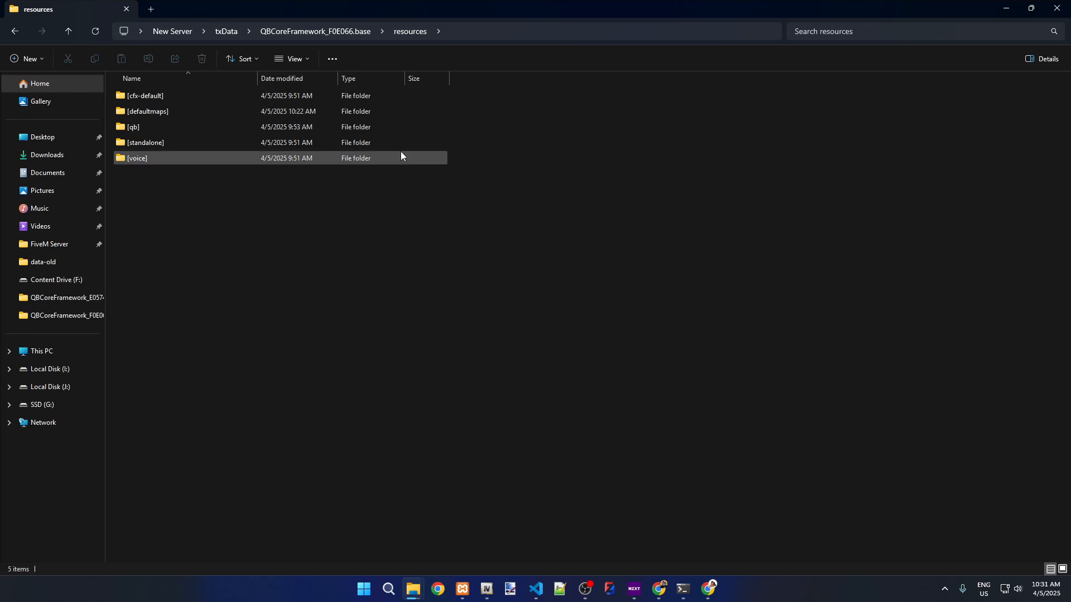
# Step: Check the resource category messages in the txAdmin Live Console, and create a folder named [addedscripts] inside resources
pyautogui.click(656, 592)
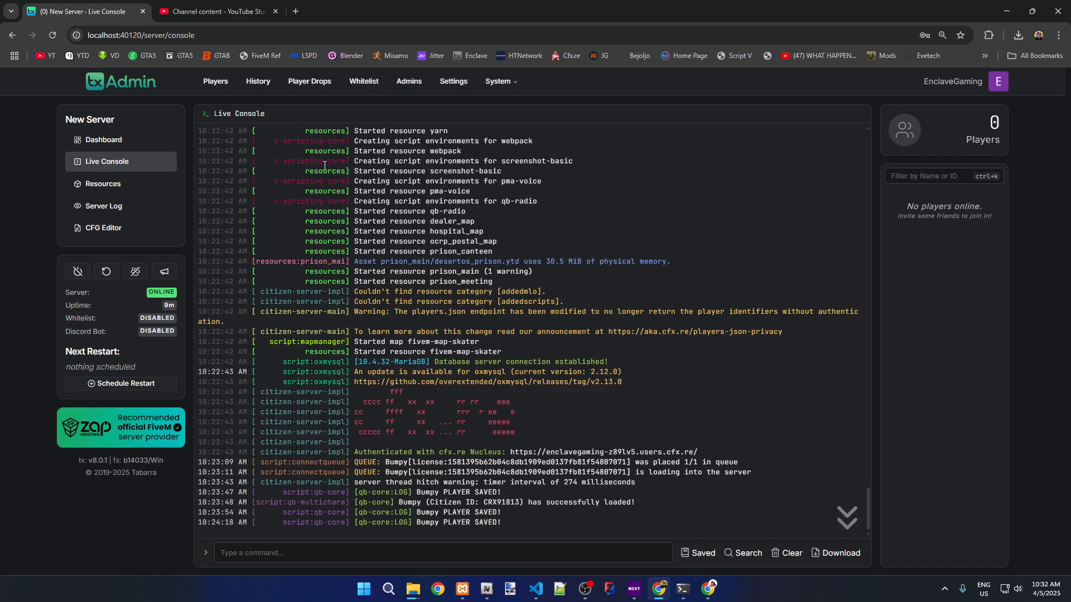
pyautogui.click(1007, 11)
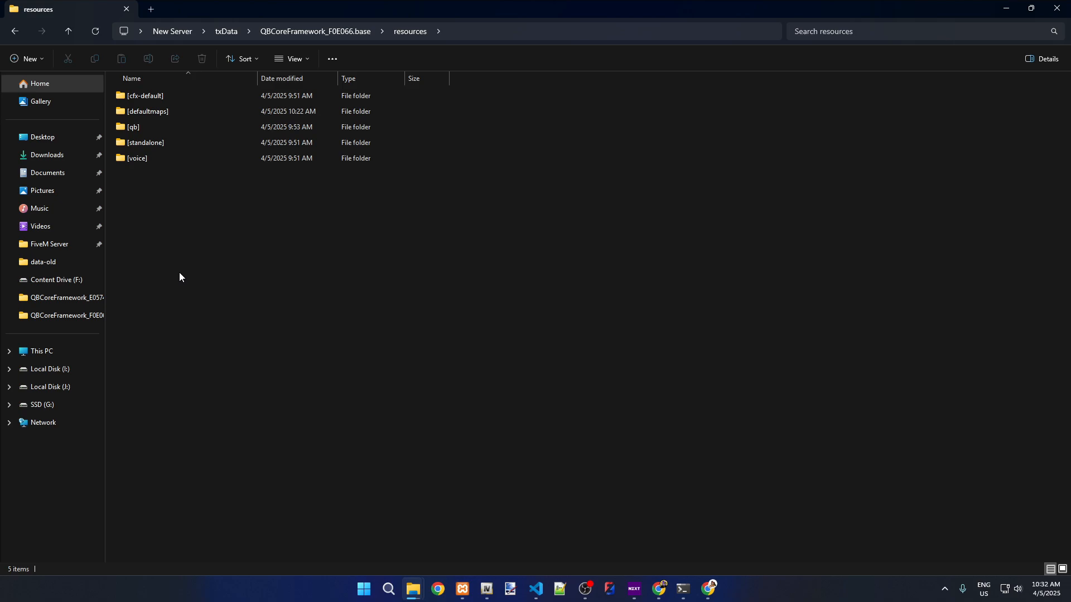
pyautogui.rightClick(180, 250)
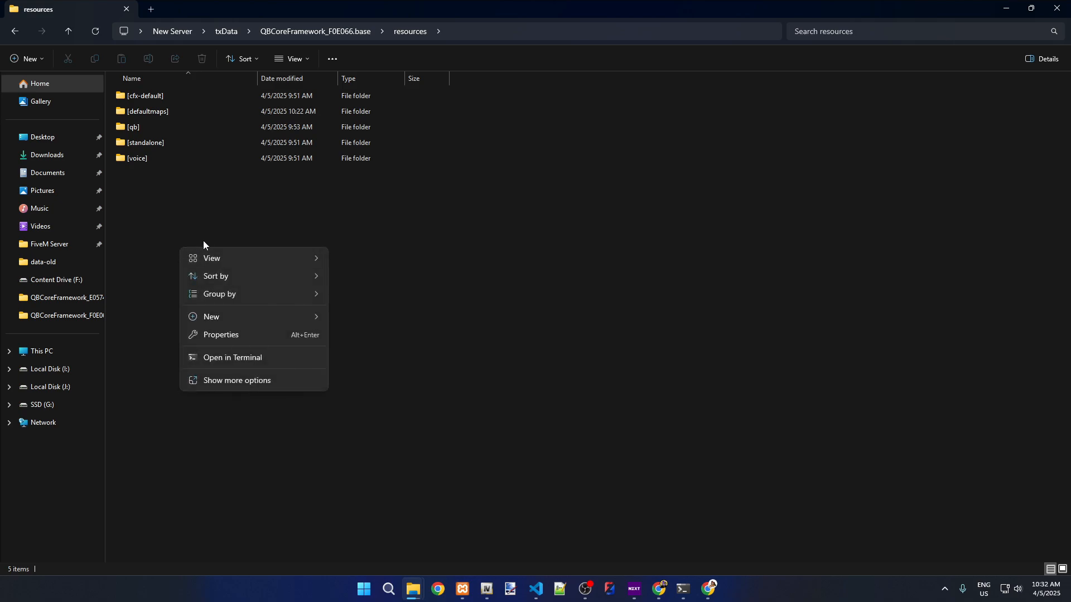
pyautogui.click(213, 237)
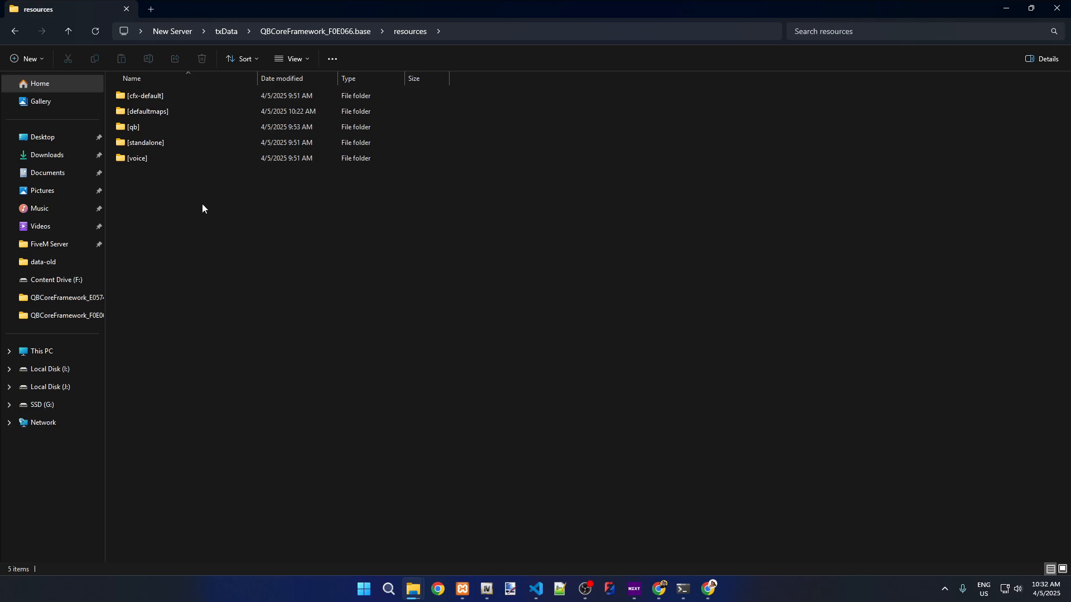
pyautogui.rightClick(202, 207)
pyautogui.moveTo(241, 278)
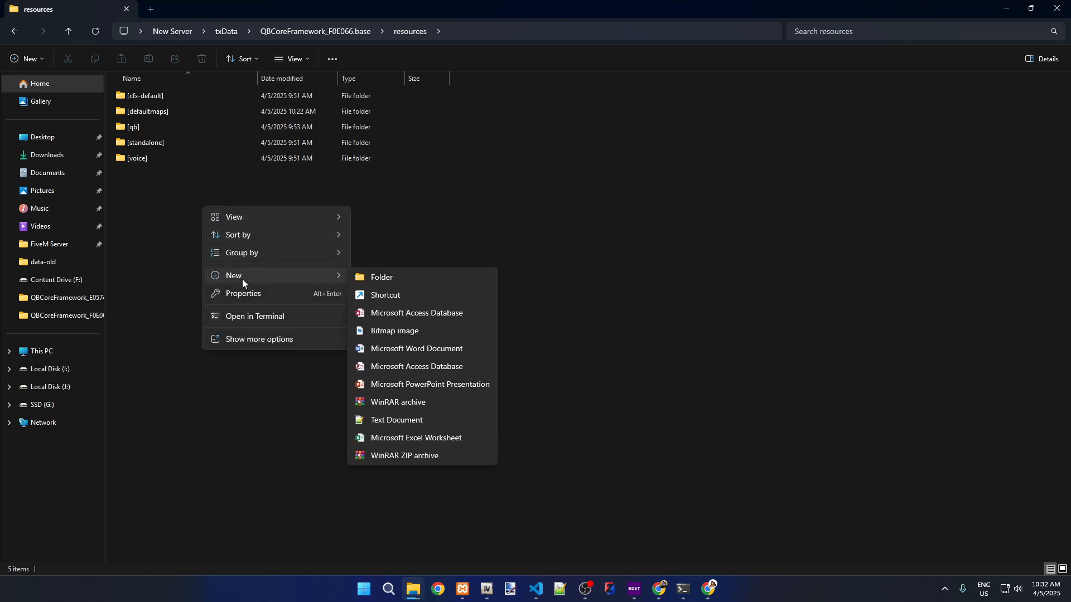
pyautogui.click(439, 284)
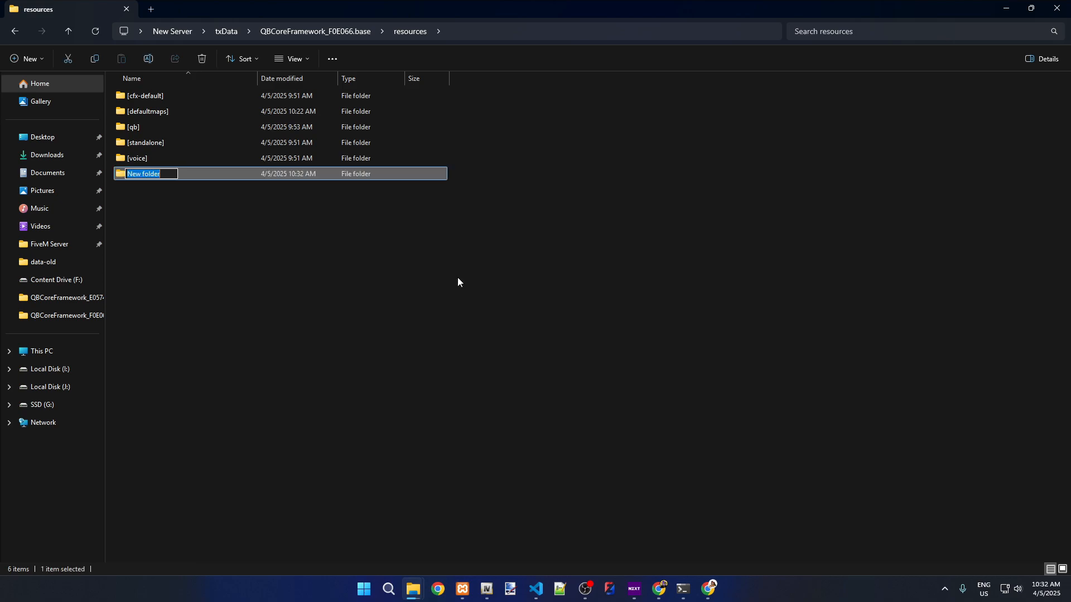
pyautogui.write('[s')
pyautogui.press('BackSpace')
pyautogui.write('addedscripts')
pyautogui.click(455, 279)
# Step: Create a second folder named [addedmlo] inside the resources folder
pyautogui.rightClick(219, 225)
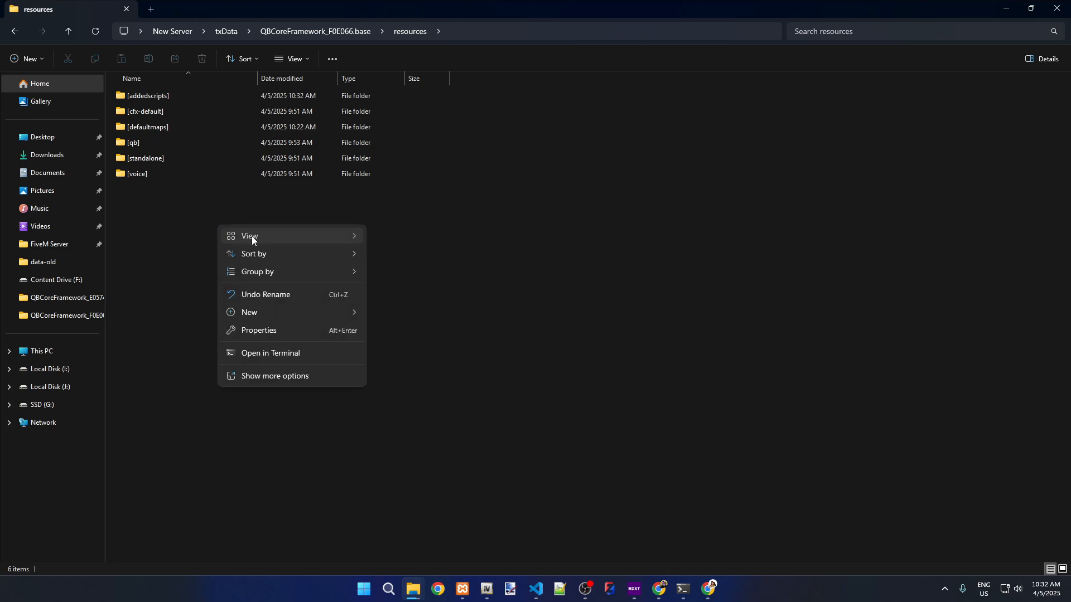
pyautogui.click(140, 173)
pyautogui.click(15, 59)
pyautogui.click(108, 89)
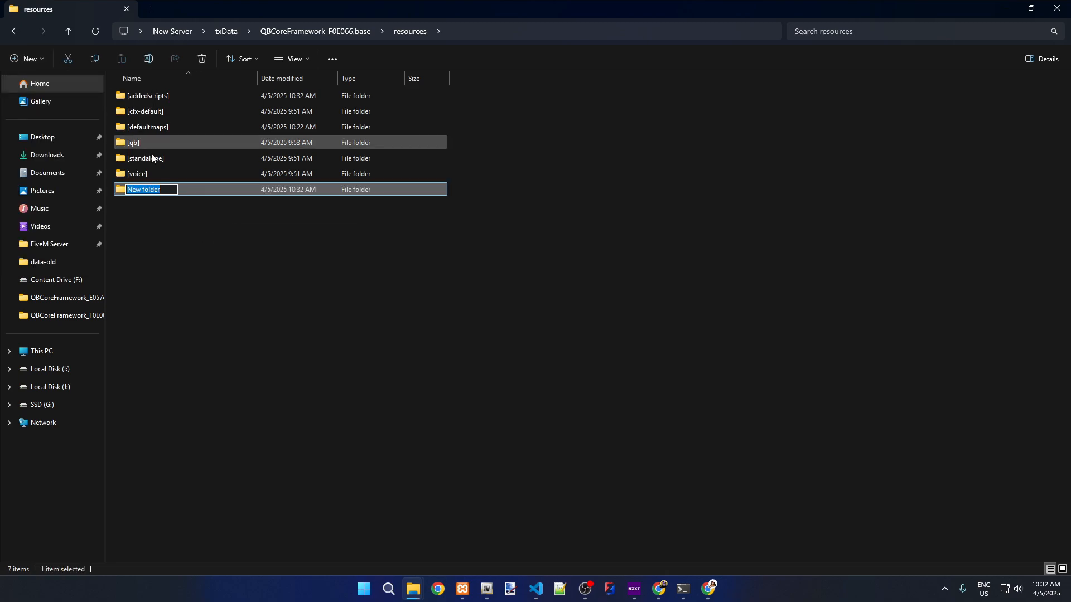
pyautogui.write('[addedmlo]')
pyautogui.click(329, 270)
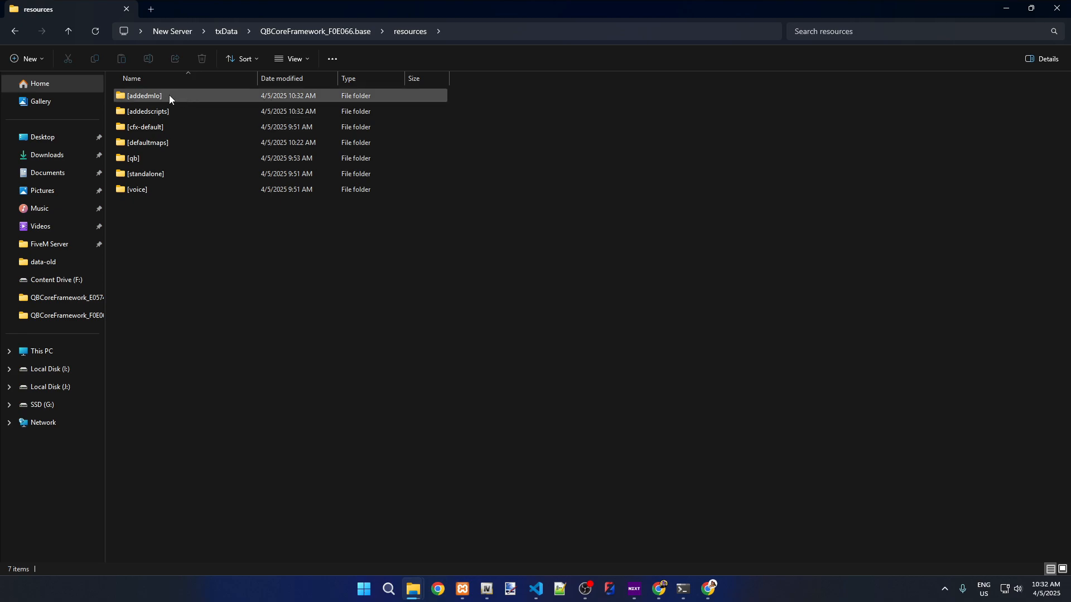
# Step: Look inside the [addedscripts] folder, and browse the full list of resources in the [qb] folder
pyautogui.moveTo(169, 97)
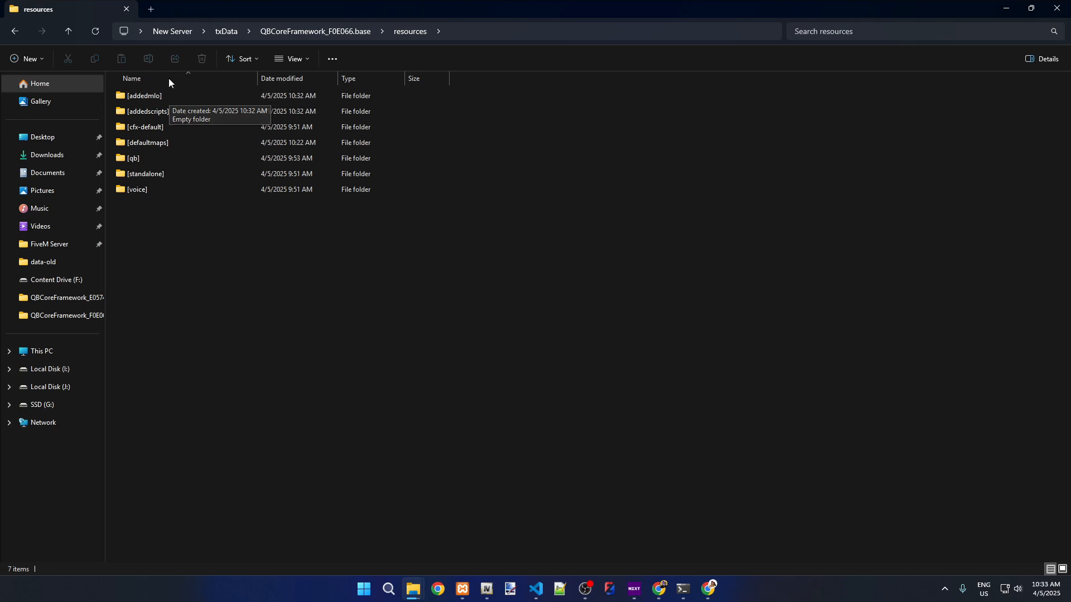
pyautogui.doubleClick(178, 114)
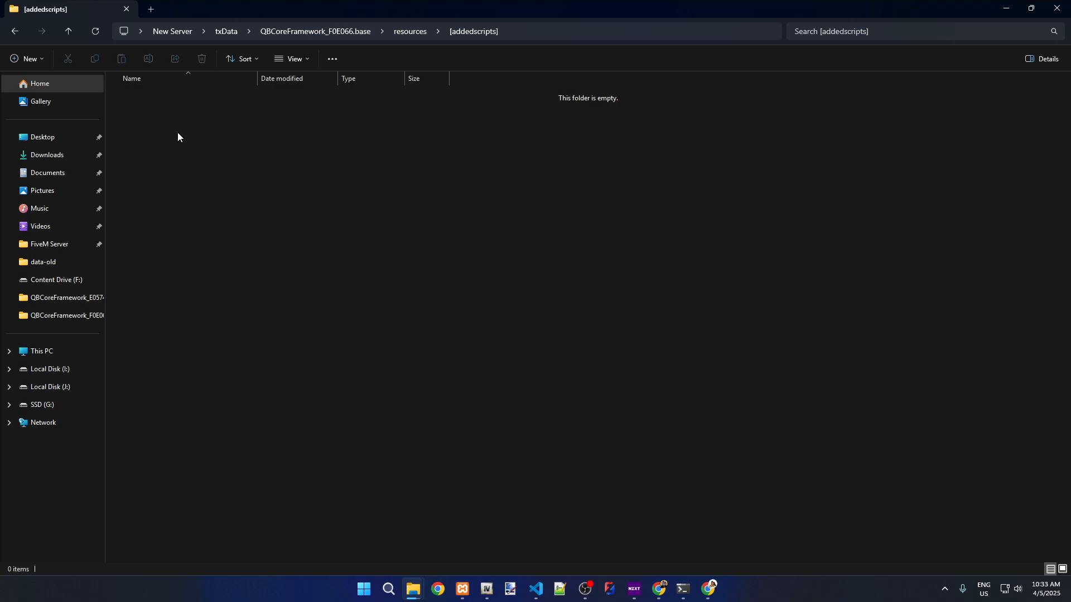
pyautogui.hotkey('alt', 'Left')
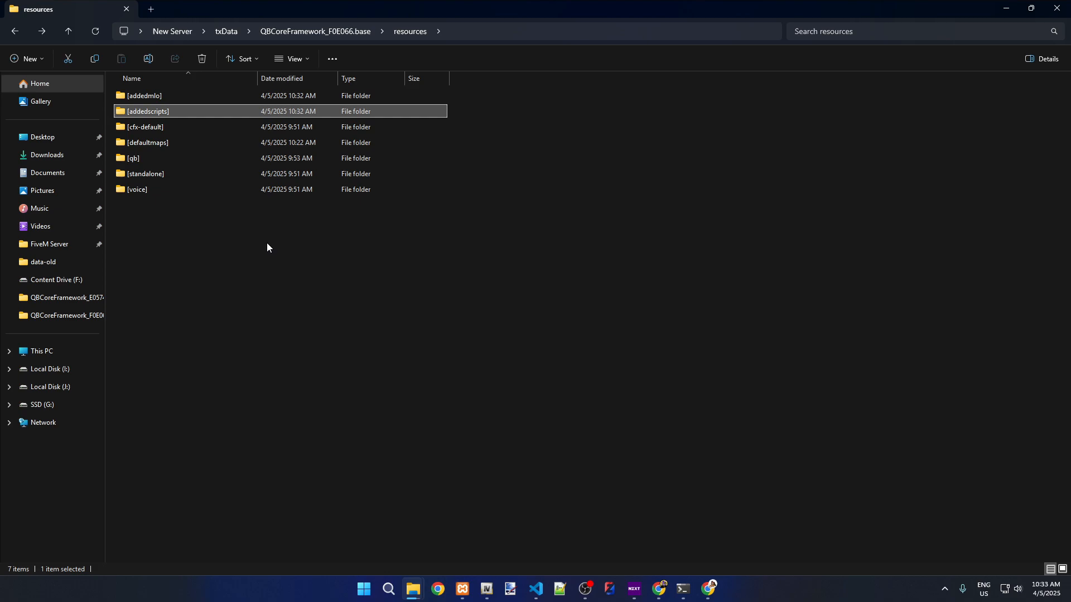
pyautogui.doubleClick(151, 161)
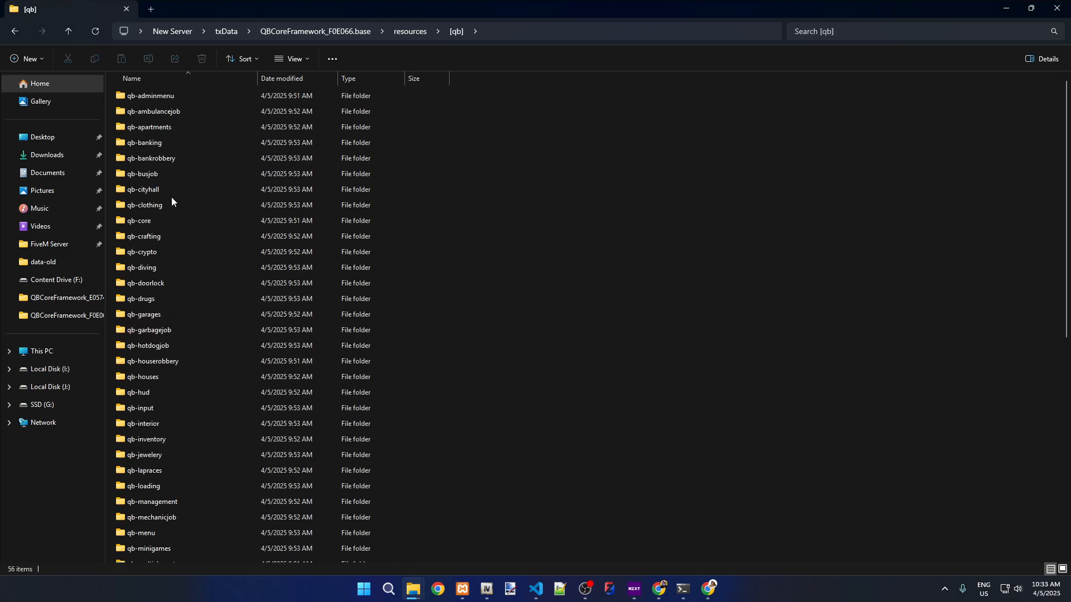
pyautogui.scroll(-8, 172, 201)
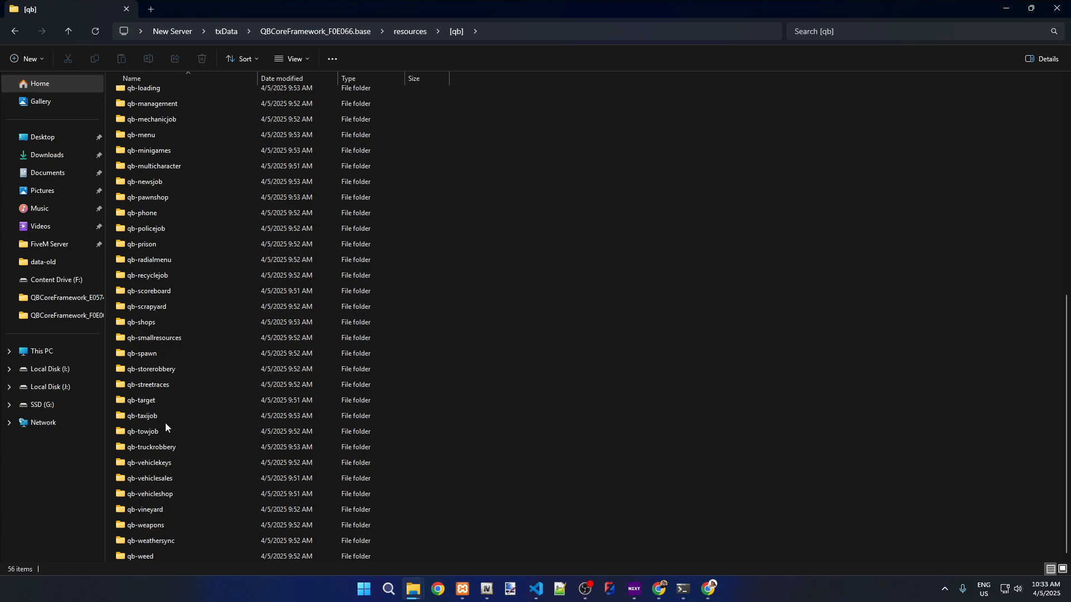
pyautogui.scroll(4, 159, 400)
pyautogui.scroll(5, 159, 406)
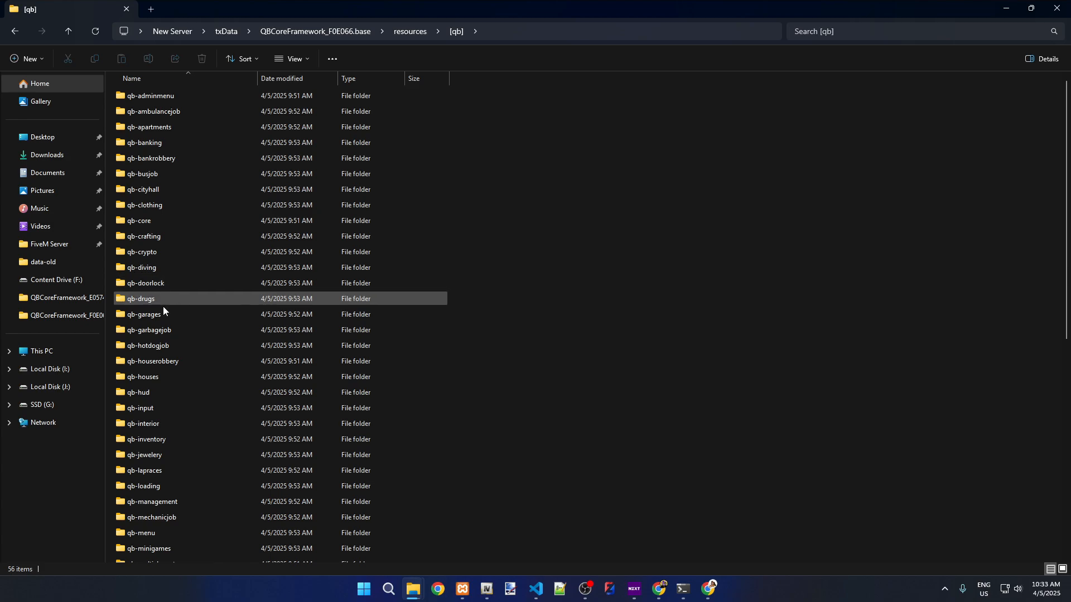
pyautogui.scroll(-6, 170, 371)
pyautogui.scroll(-1, 171, 373)
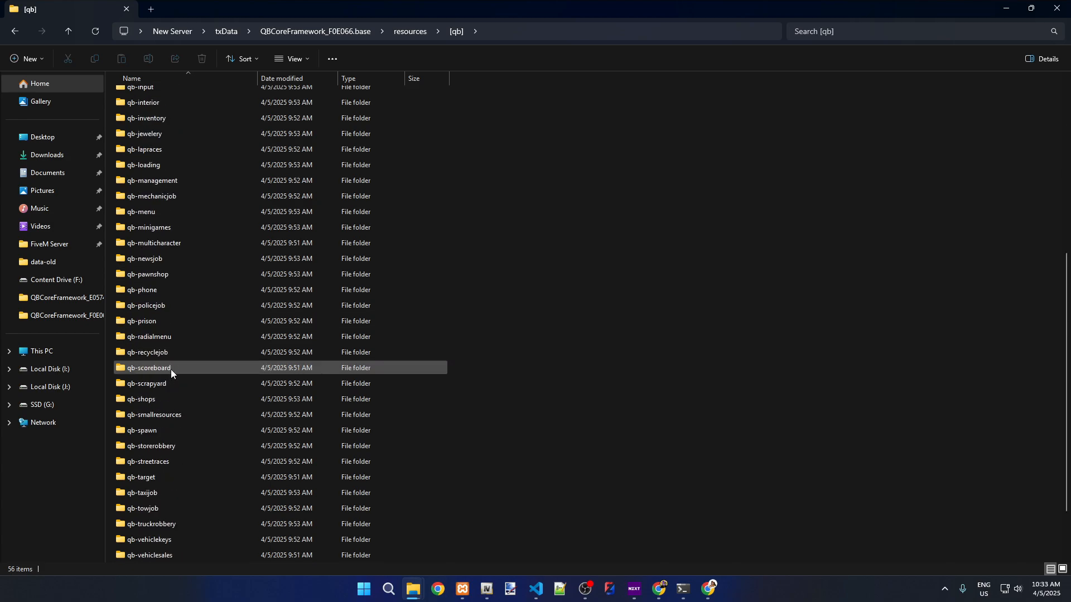
# Step: Open config.lua from the config folder of qb-mechanicjob, review its settings, and close the file
pyautogui.doubleClick(164, 196)
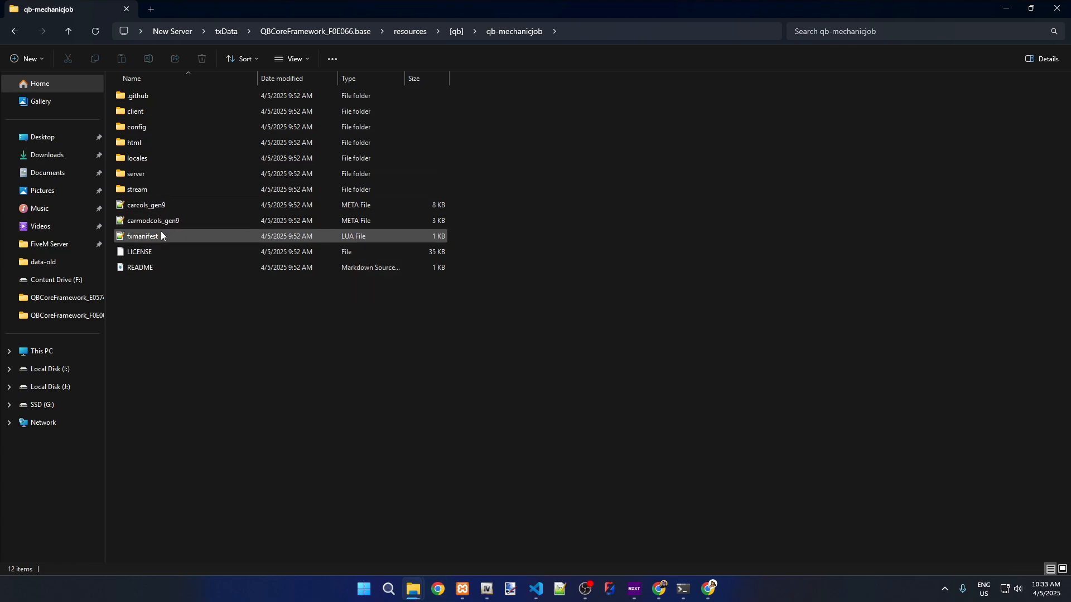
pyautogui.doubleClick(156, 132)
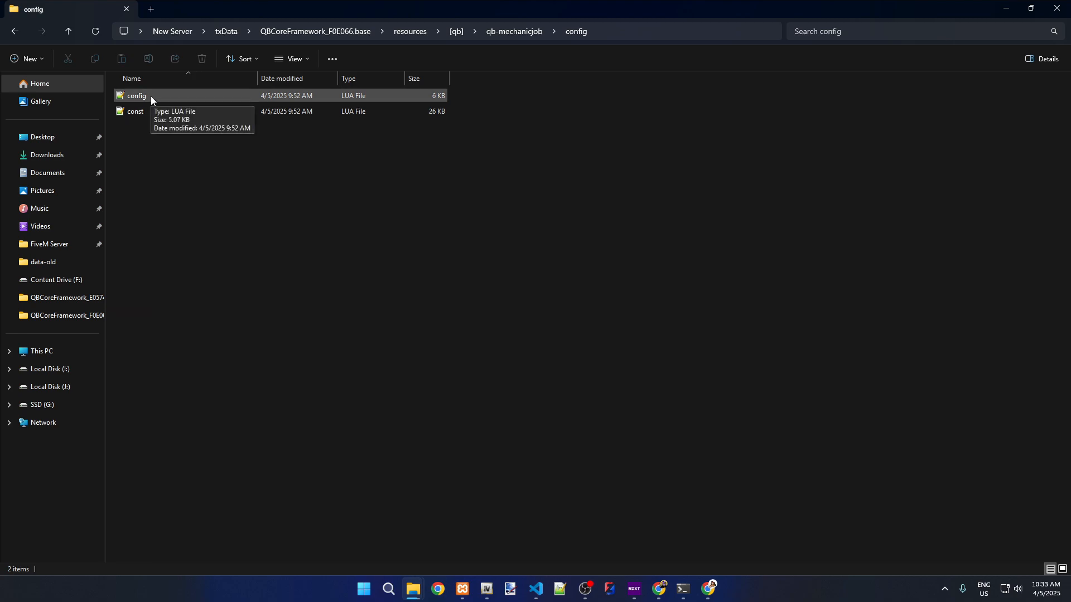
pyautogui.doubleClick(151, 96)
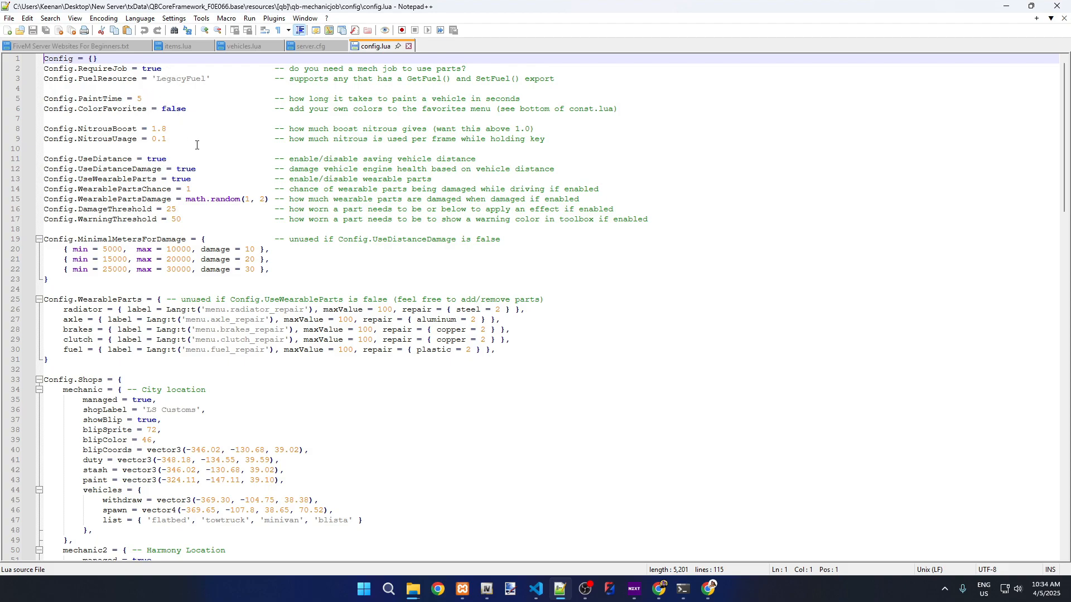
pyautogui.click(409, 45)
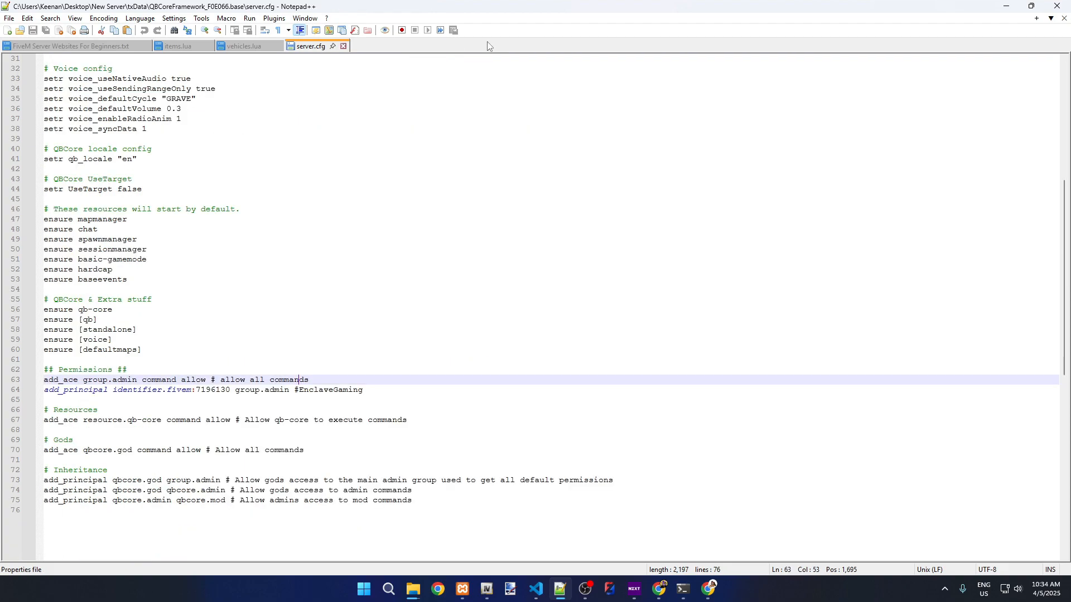
pyautogui.click(1007, 6)
pyautogui.click(383, 235)
# Step: Go back to the [qb] folder and open the qb-spawn resource folder
pyautogui.hotkey('alt', 'Left')
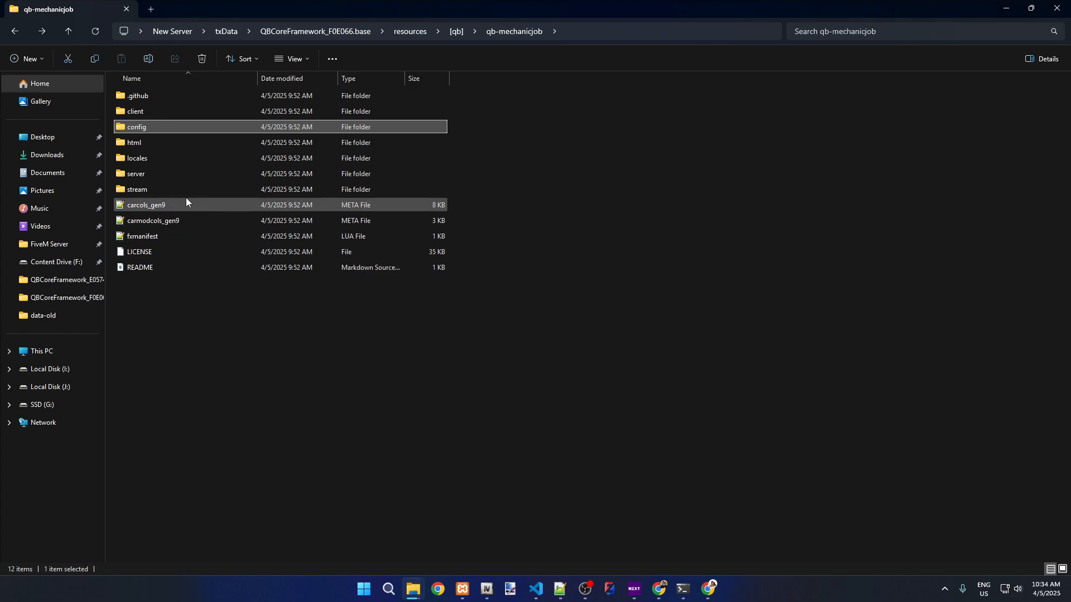
pyautogui.hotkey('alt', 'Left')
pyautogui.scroll(-2, 185, 488)
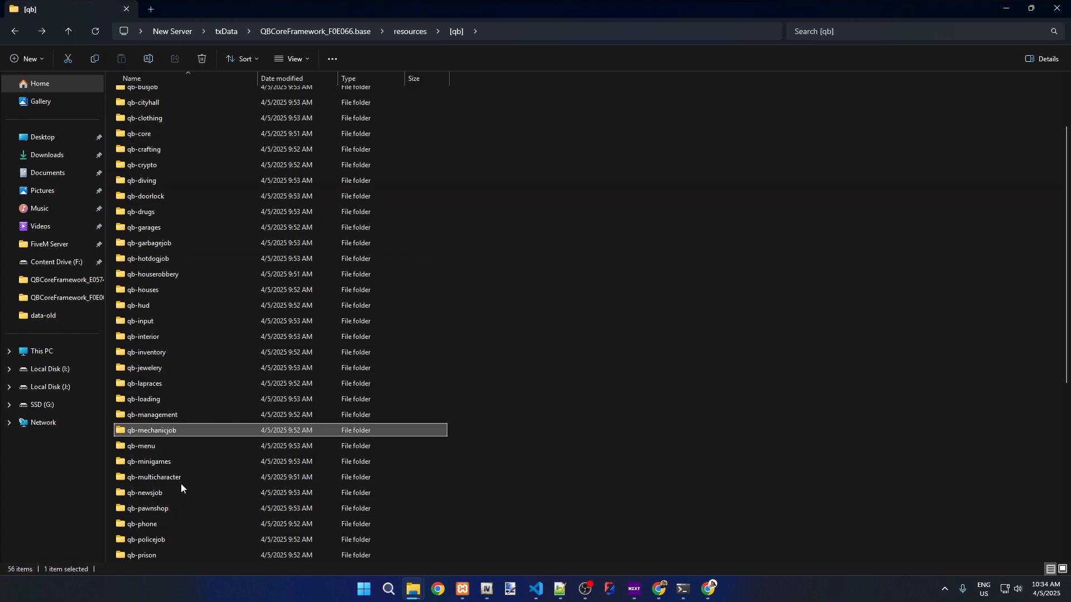
pyautogui.scroll(-5, 168, 510)
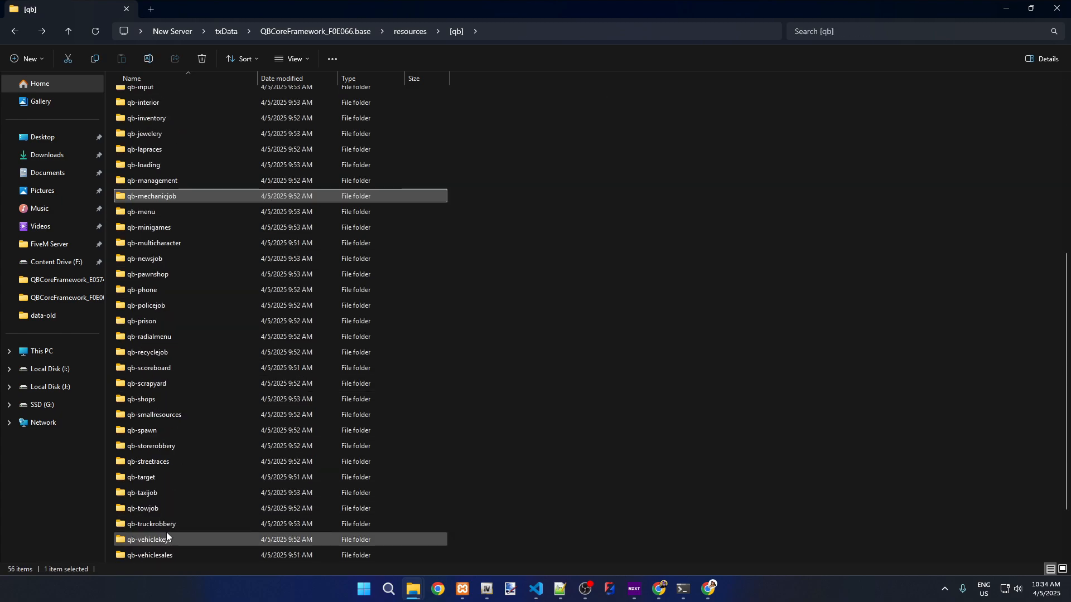
pyautogui.doubleClick(147, 429)
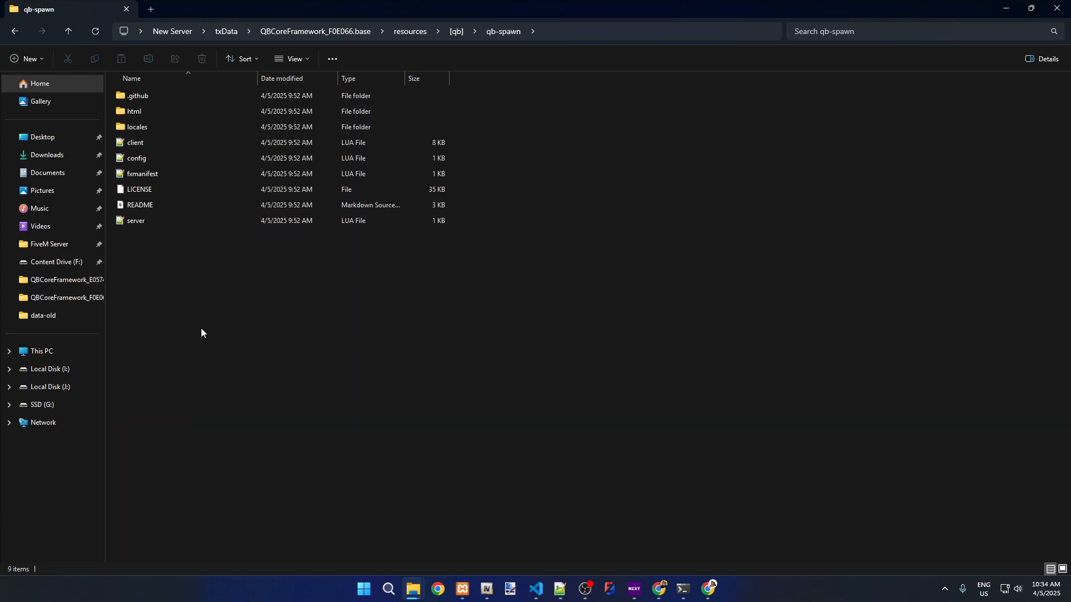
# Step: Open config.lua of qb-spawn, review its spawn locations, and close the file and the text editor
pyautogui.doubleClick(144, 156)
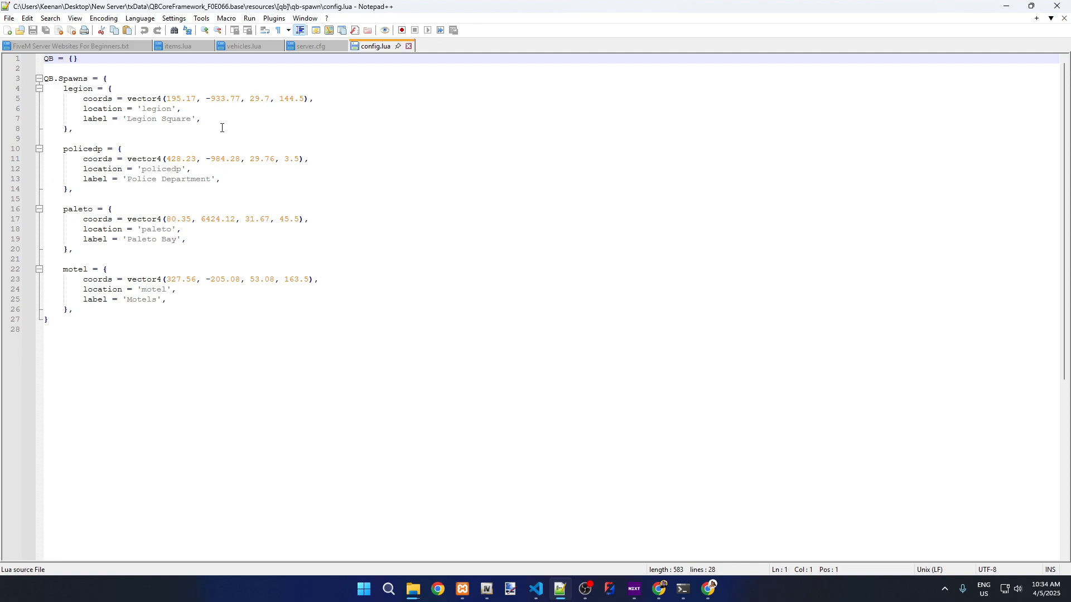
pyautogui.click(409, 46)
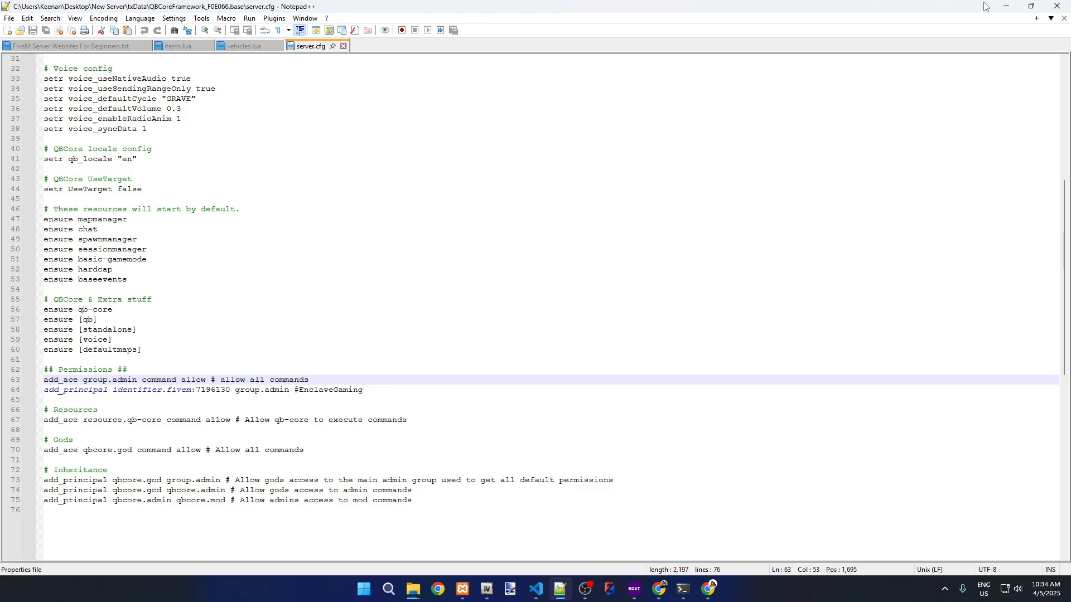
pyautogui.click(1058, 6)
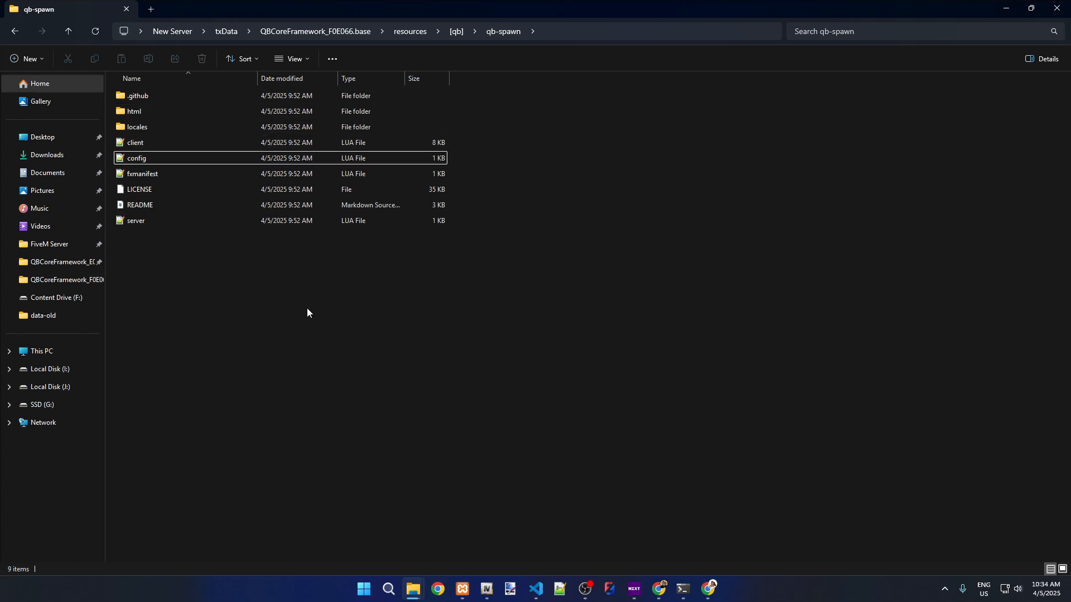
# Step: Go back to the resources folder and look inside the [addedmlo] and [addedscripts] folders
pyautogui.press('BackSpace')
pyautogui.press('BackSpace')
pyautogui.press('BackSpace')
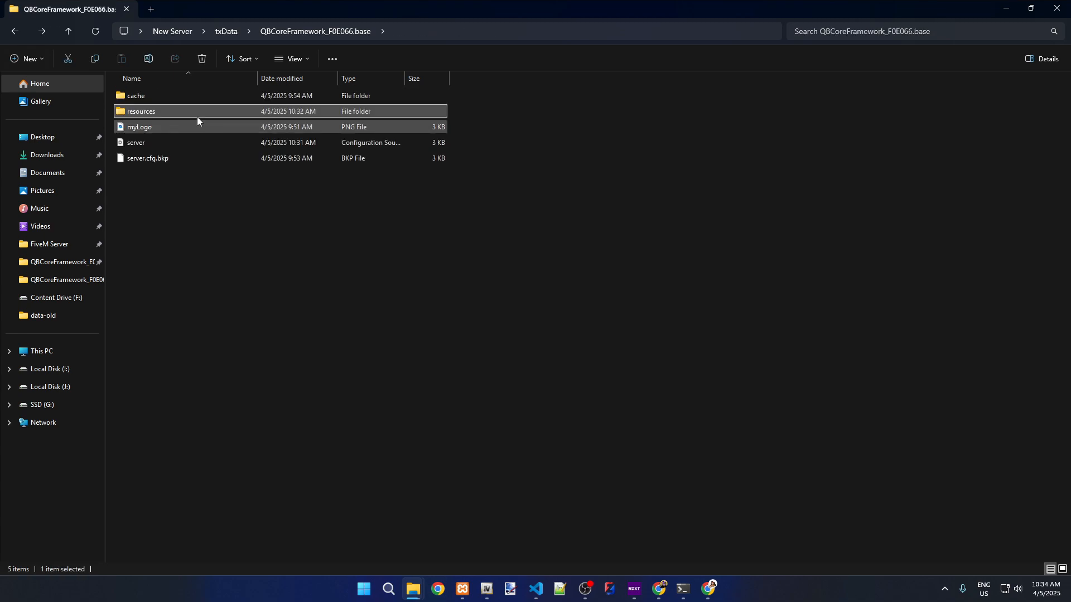
pyautogui.doubleClick(162, 110)
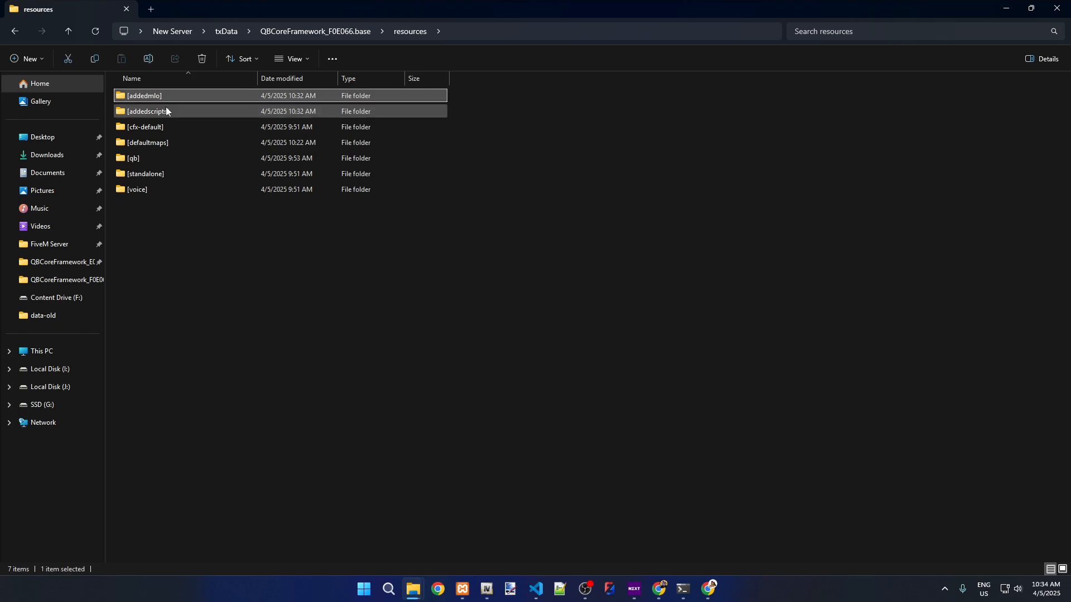
pyautogui.click(163, 114)
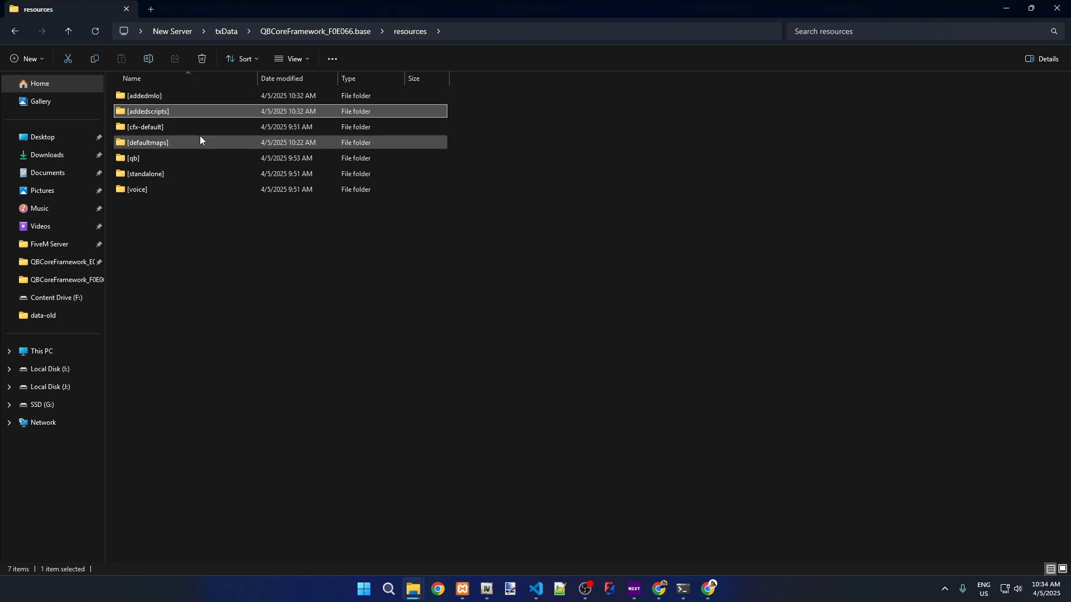
pyautogui.click(160, 96)
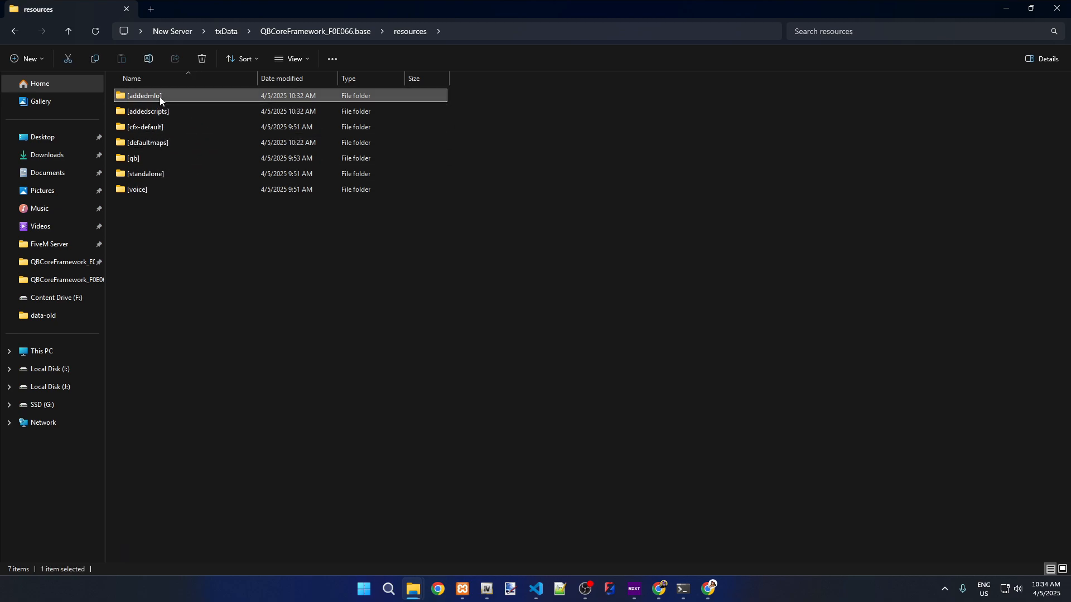
pyautogui.doubleClick(159, 96)
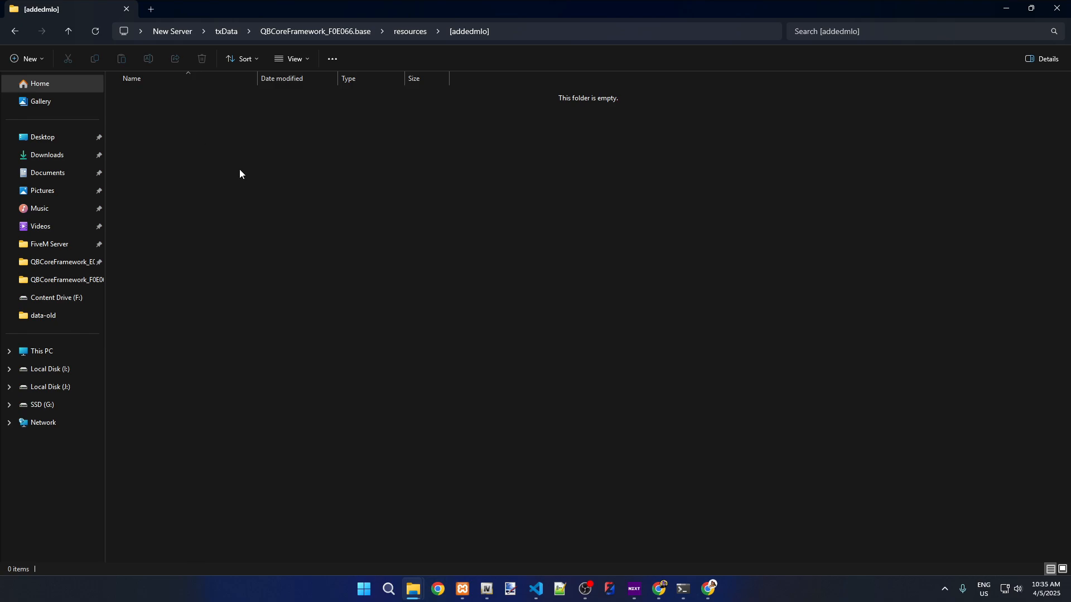
pyautogui.hotkey('alt', 'Left')
pyautogui.doubleClick(176, 116)
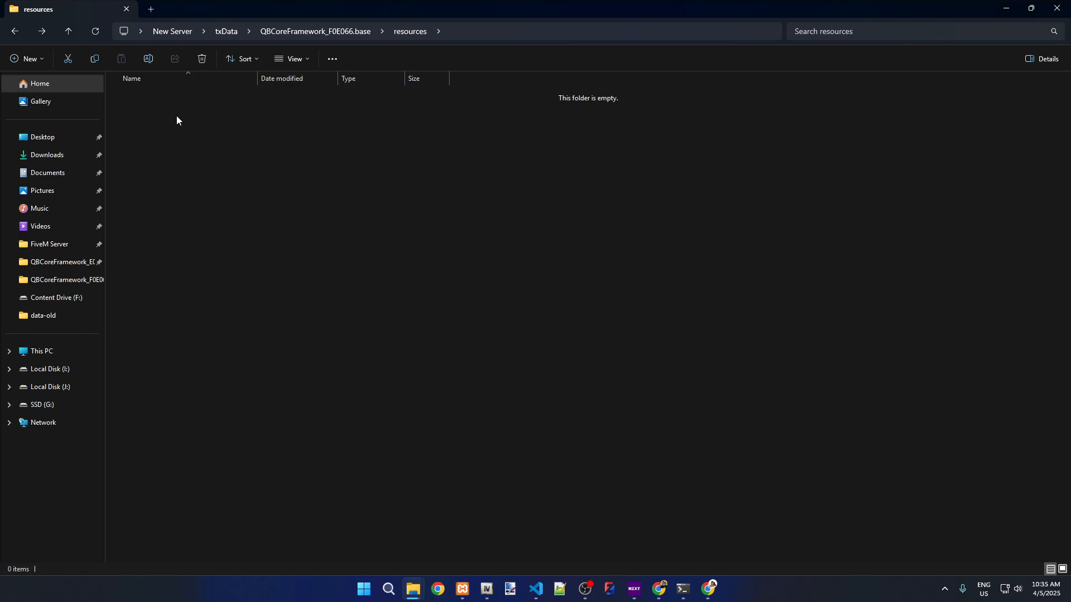
pyautogui.hotkey('alt', 'Left')
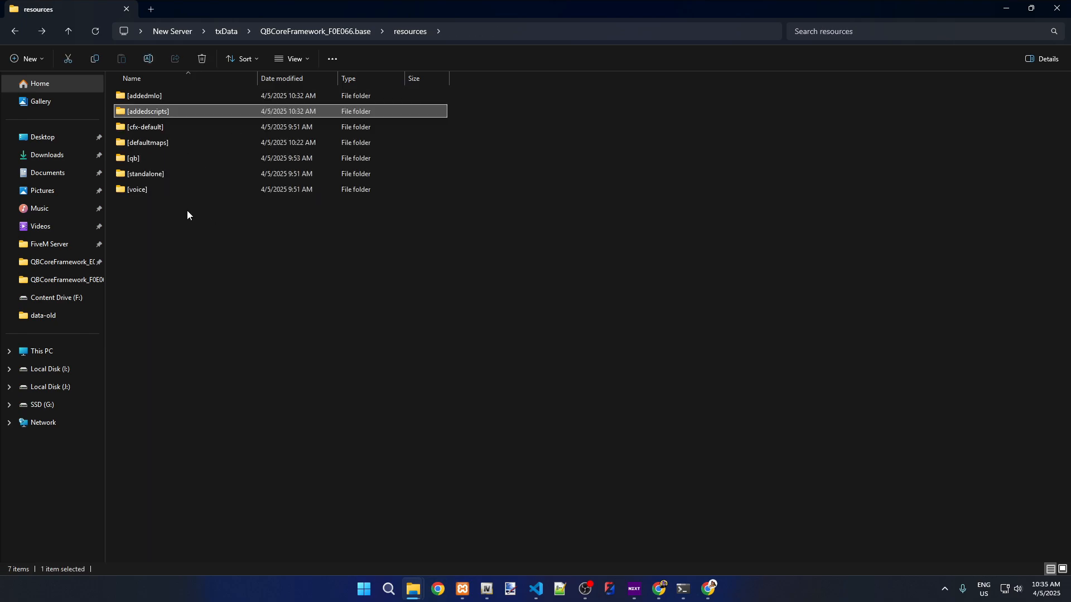
# Step: Create a new folder named [cars] inside the resources folder
pyautogui.click(23, 60)
pyautogui.click(54, 81)
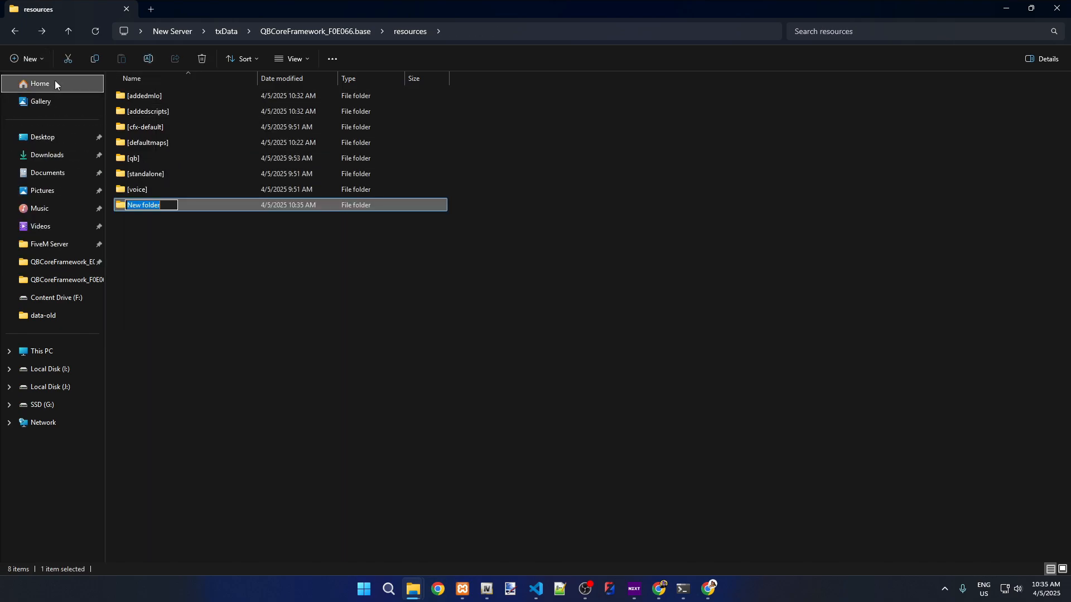
pyautogui.write('[cars]')
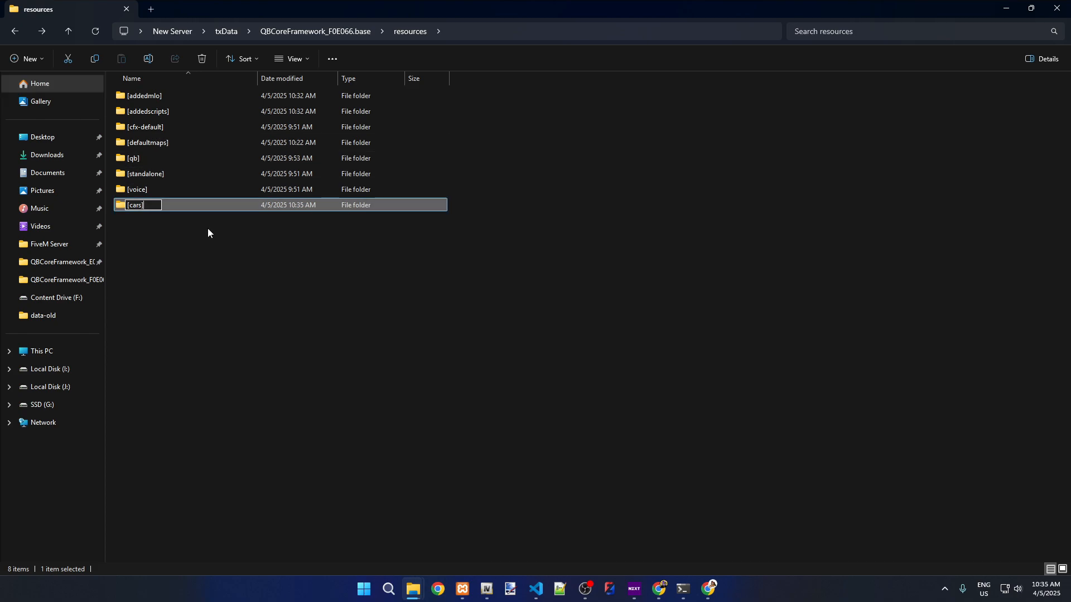
pyautogui.click(205, 249)
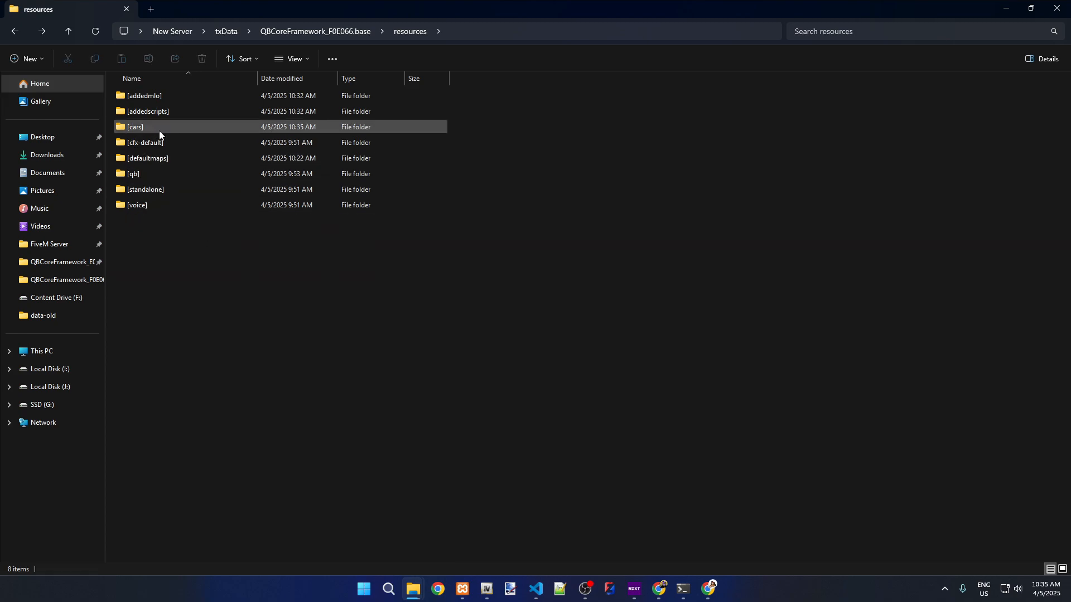
# Step: Look inside the [cars] and [addedmlo] folders, and return to the resources folder
pyautogui.doubleClick(129, 129)
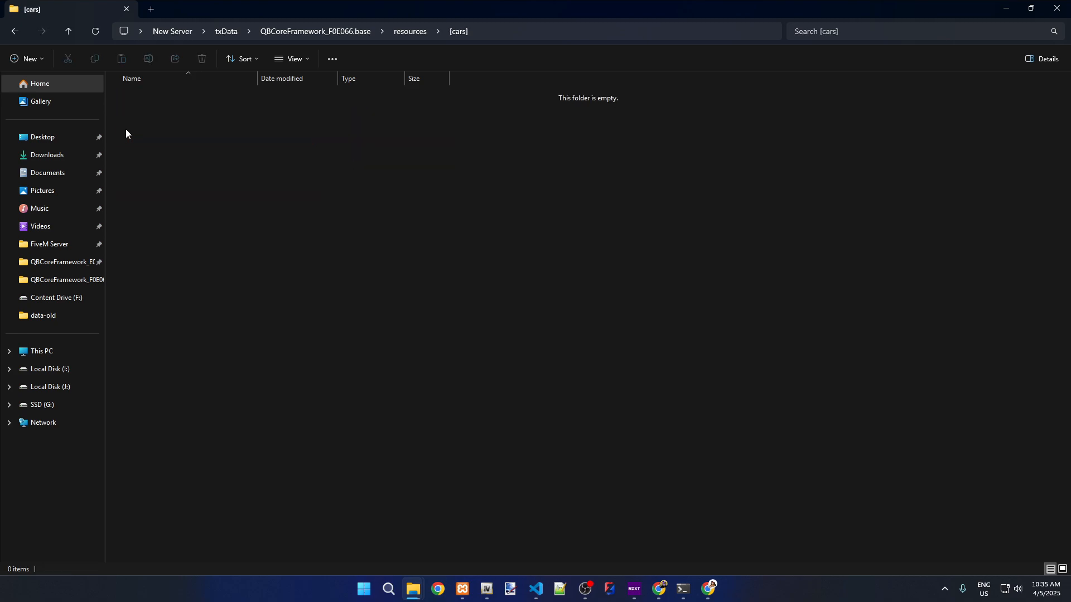
pyautogui.click(17, 32)
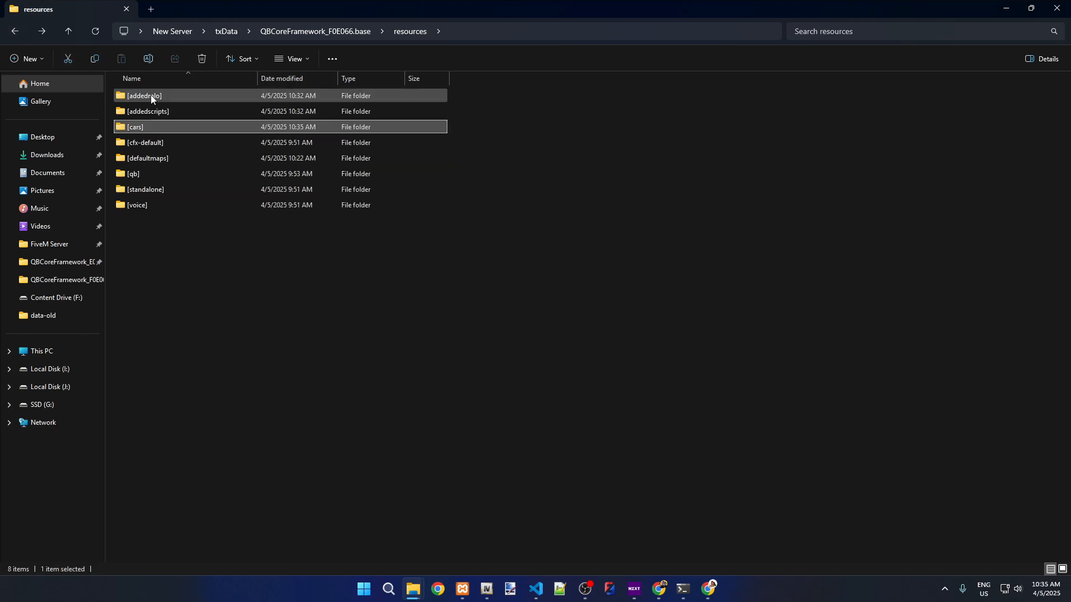
pyautogui.keyDown('shift'); pyautogui.click(155, 96); pyautogui.keyUp('shift')
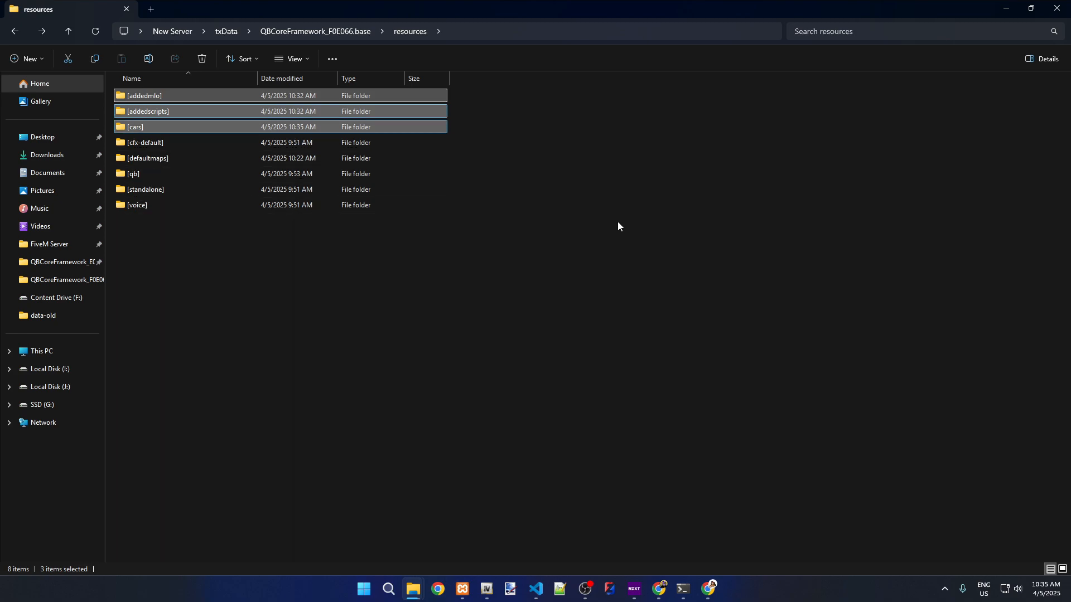
pyautogui.click(341, 321)
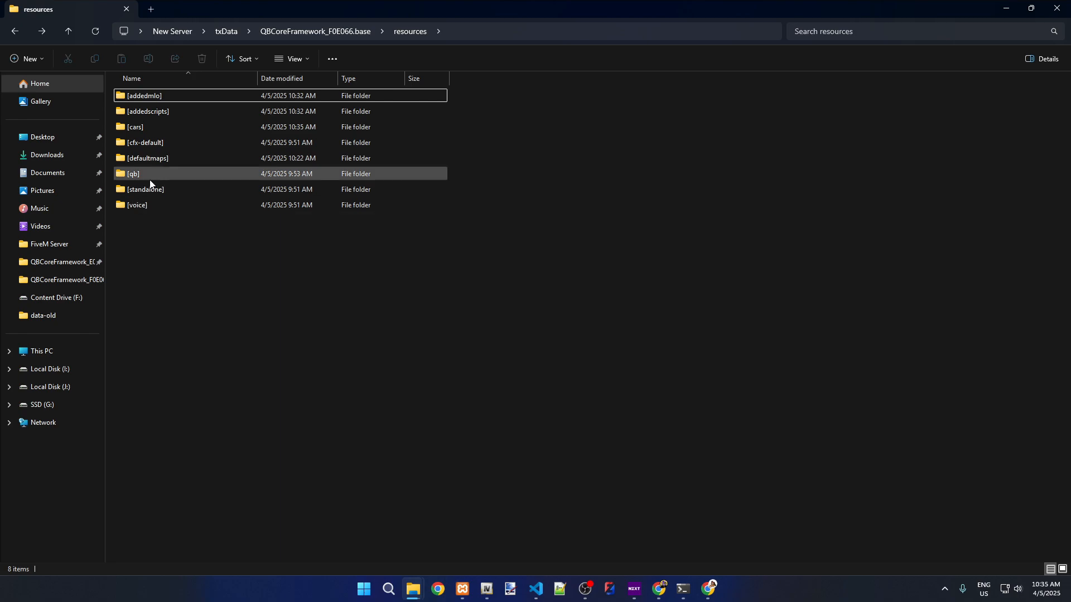
pyautogui.doubleClick(158, 97)
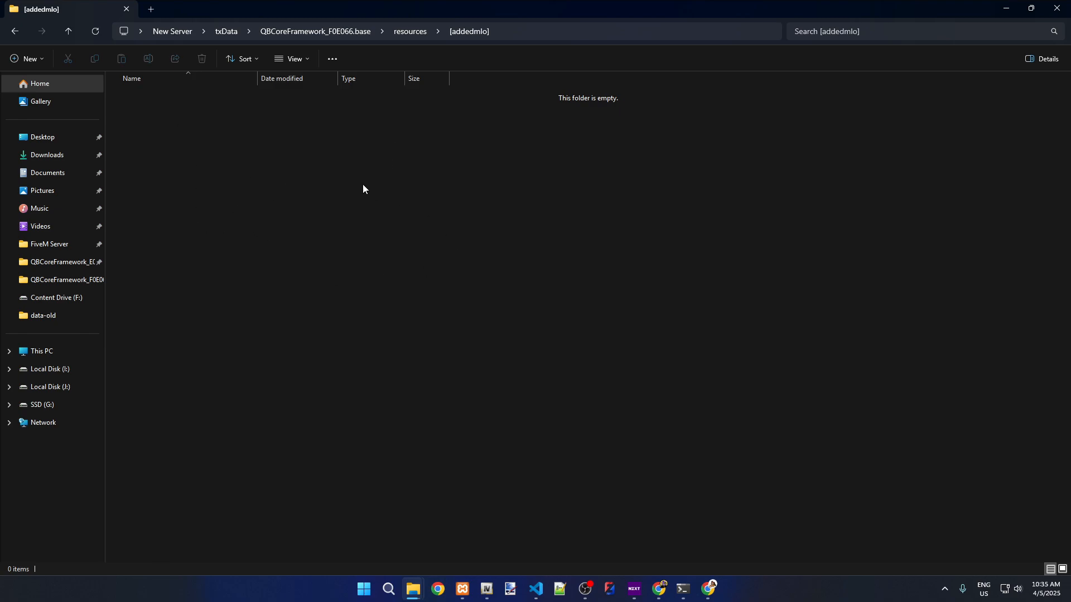
pyautogui.hotkey('alt', 'Left')
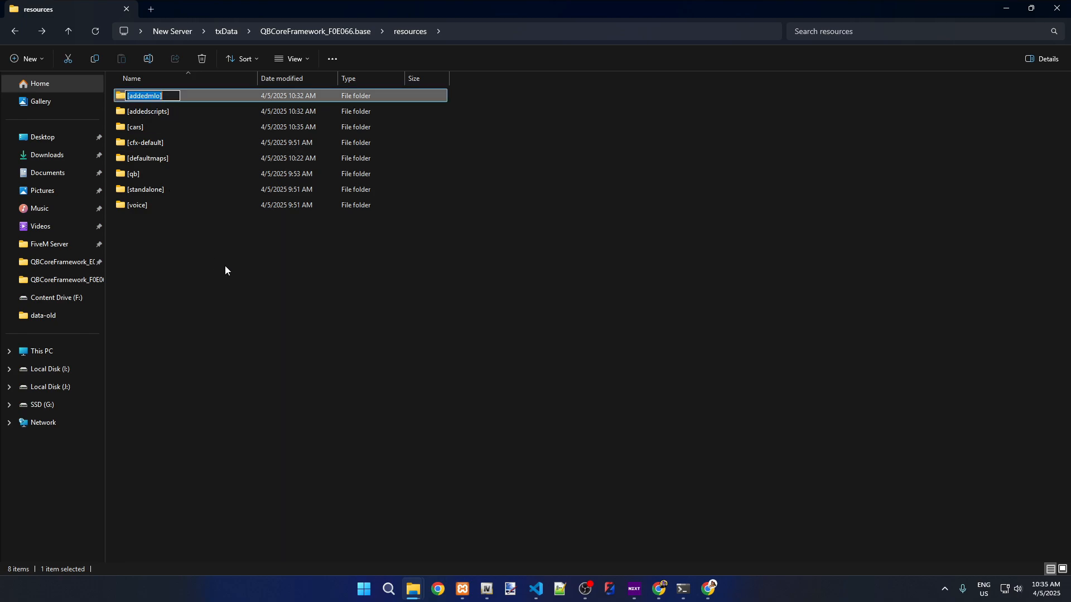
pyautogui.doubleClick(148, 98)
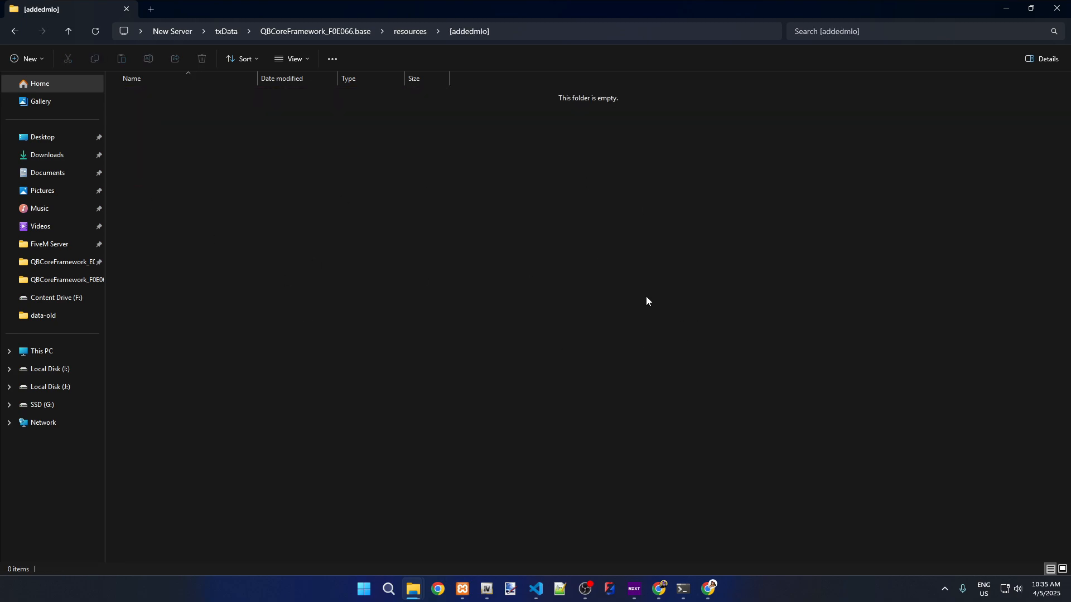
pyautogui.hotkey('alt', 'Left')
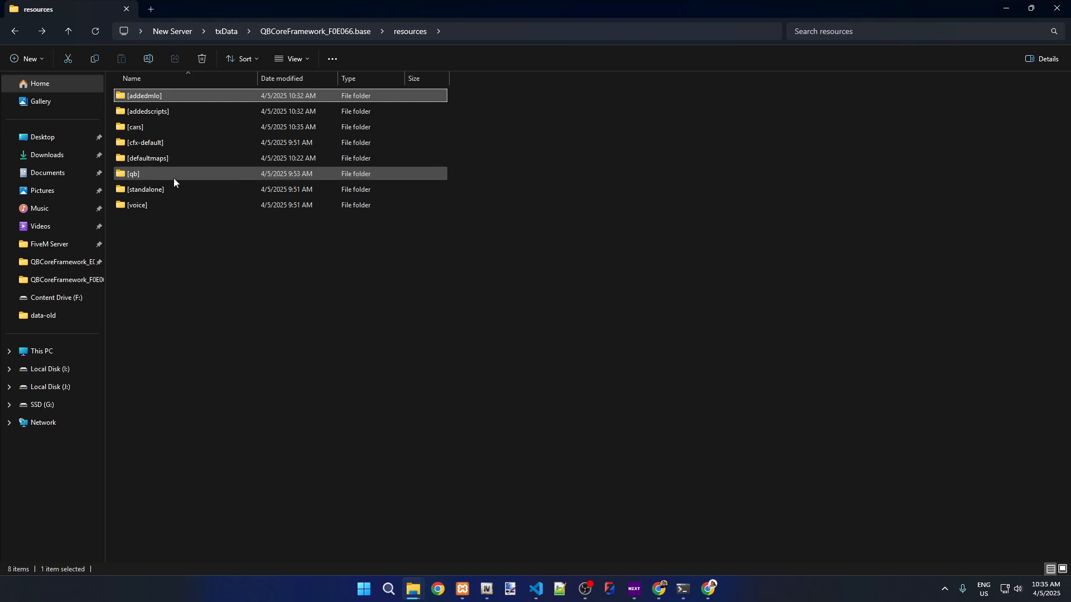
# Step: Browse the resource list in the [qb] folder and return to the resources folder
pyautogui.doubleClick(132, 175)
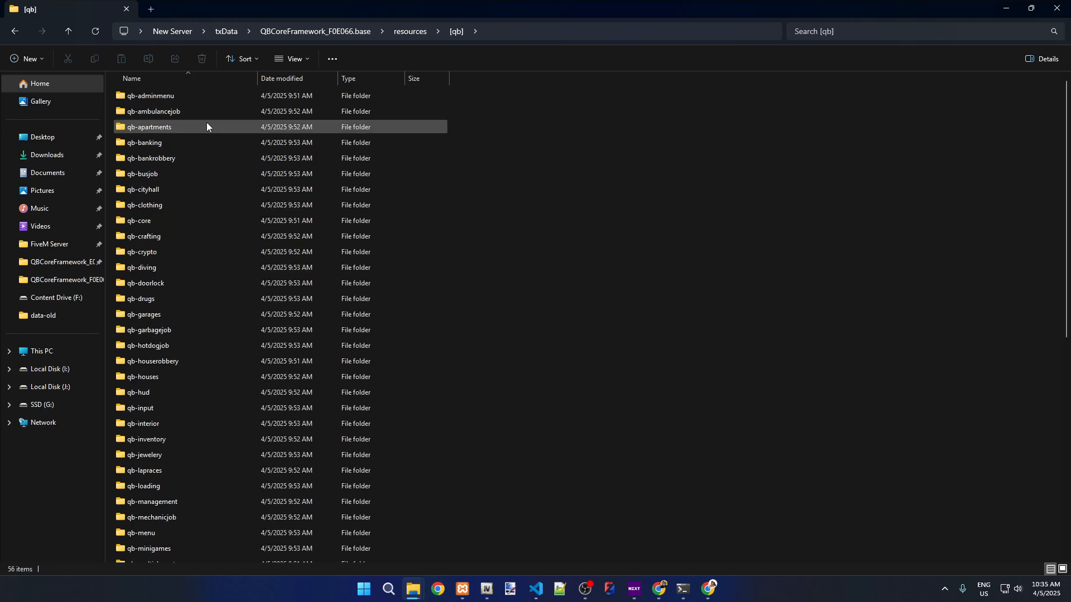
pyautogui.scroll(-1, 222, 180)
pyautogui.scroll(-7, 222, 180)
pyautogui.scroll(8, 193, 447)
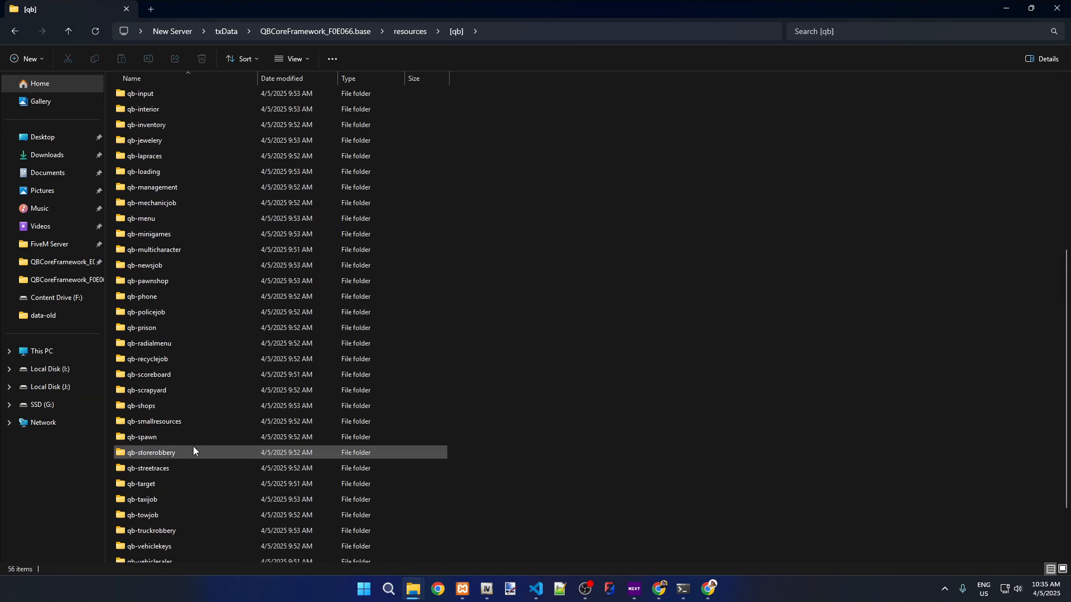
pyautogui.hotkey('alt', 'Left')
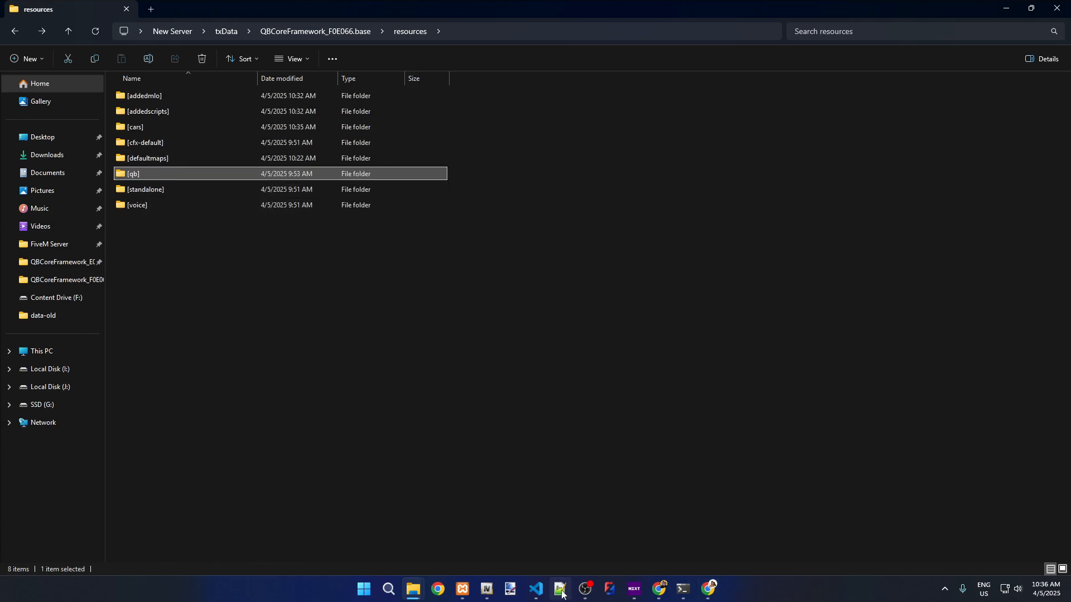
# Step: Switch to server.cfg in Visual Studio Code and arrange it side by side with the resources folder window
pyautogui.moveTo(539, 600)
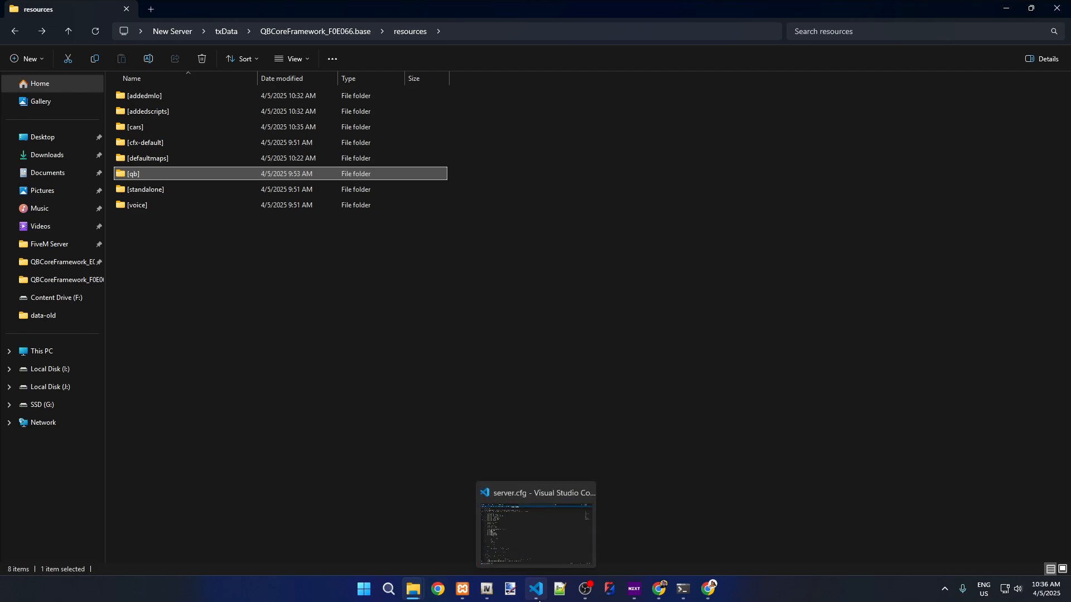
pyautogui.click(542, 540)
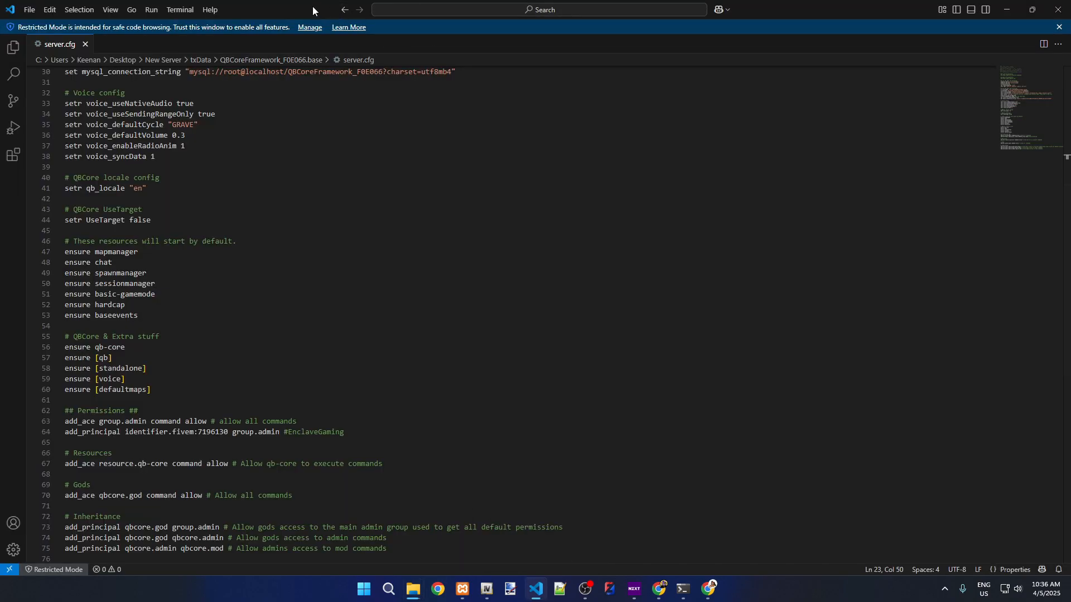
pyautogui.moveTo(494, 22); pyautogui.dragTo(628, 50)
pyautogui.click(272, 54)
pyautogui.moveTo(272, 54); pyautogui.dragTo(194, 20)
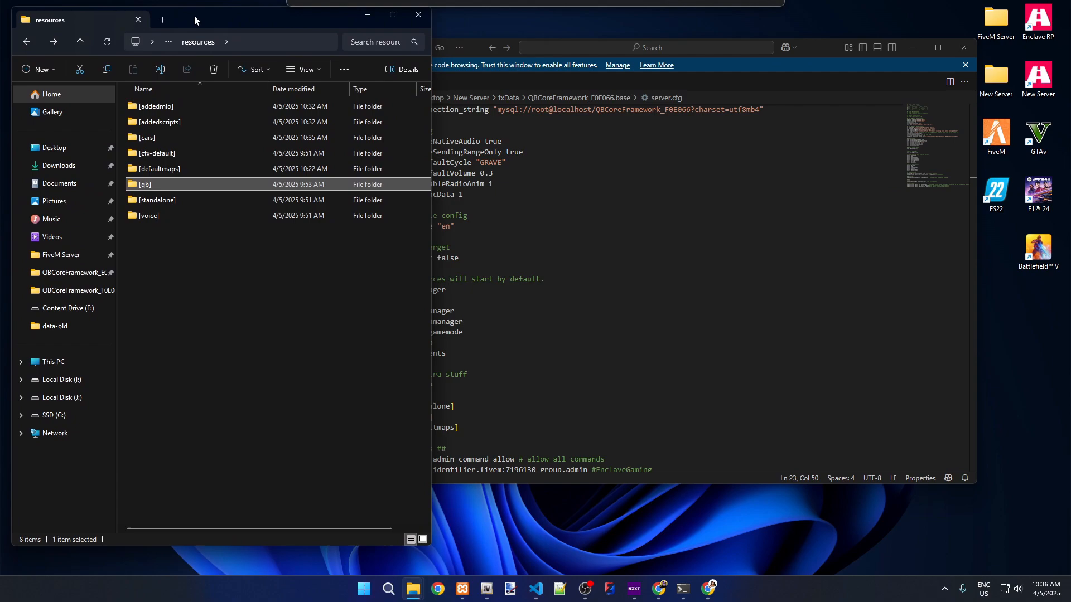
pyautogui.moveTo(849, 56); pyautogui.dragTo(464, 45)
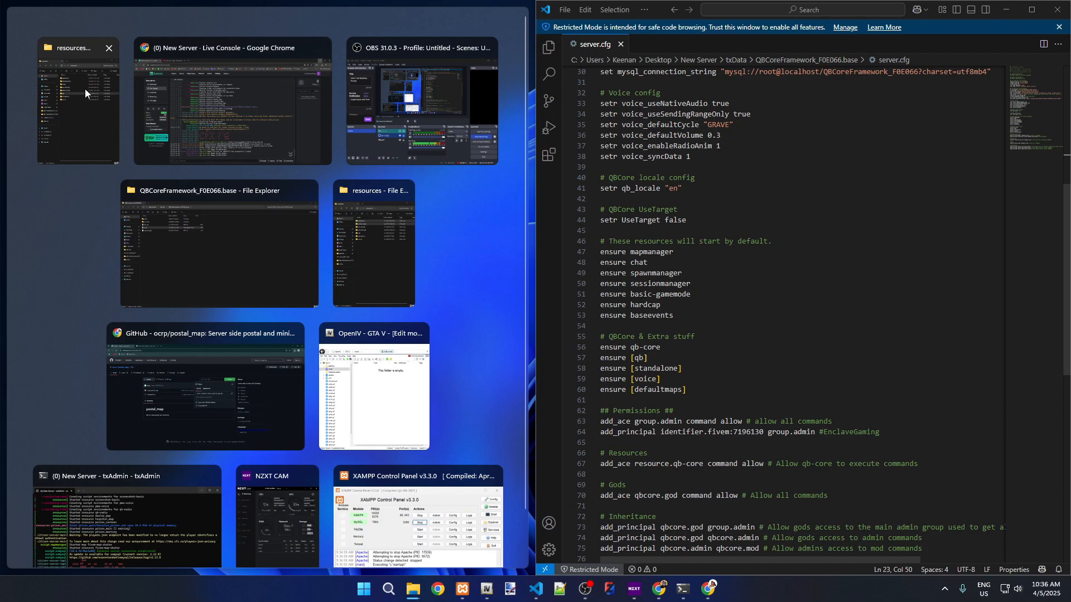
pyautogui.click(72, 119)
# Step: Review server.cfg and compare its ensure lines with the folders from [defaultmaps] to [voice] in resources
pyautogui.scroll(3, 747, 310)
pyautogui.scroll(6, 747, 311)
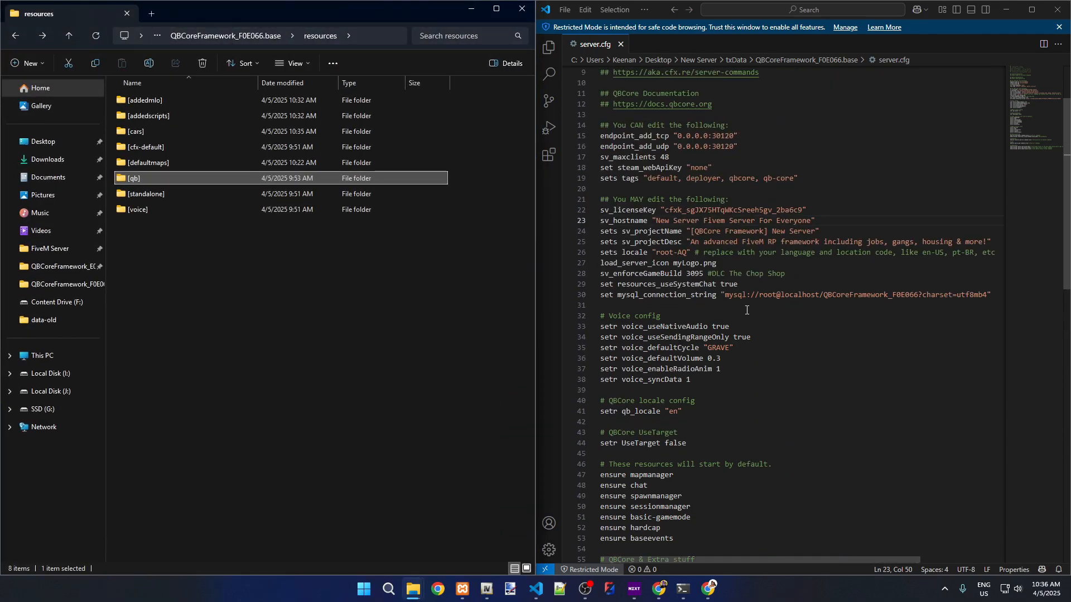
pyautogui.scroll(-11, 753, 288)
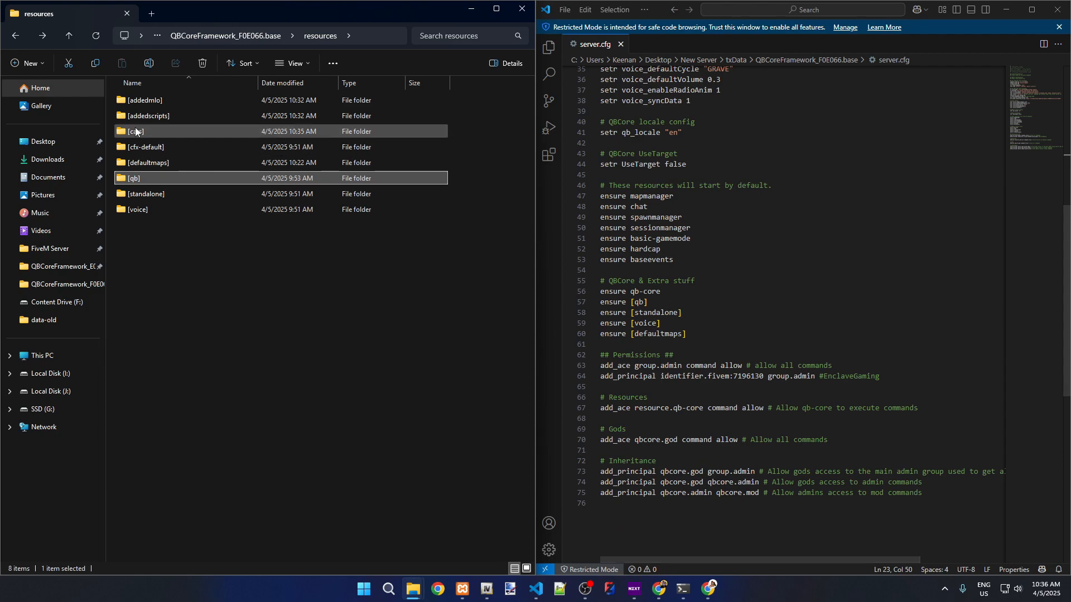
pyautogui.click(148, 162)
pyautogui.keyDown('shift'); pyautogui.click(148, 207); pyautogui.keyUp('shift')
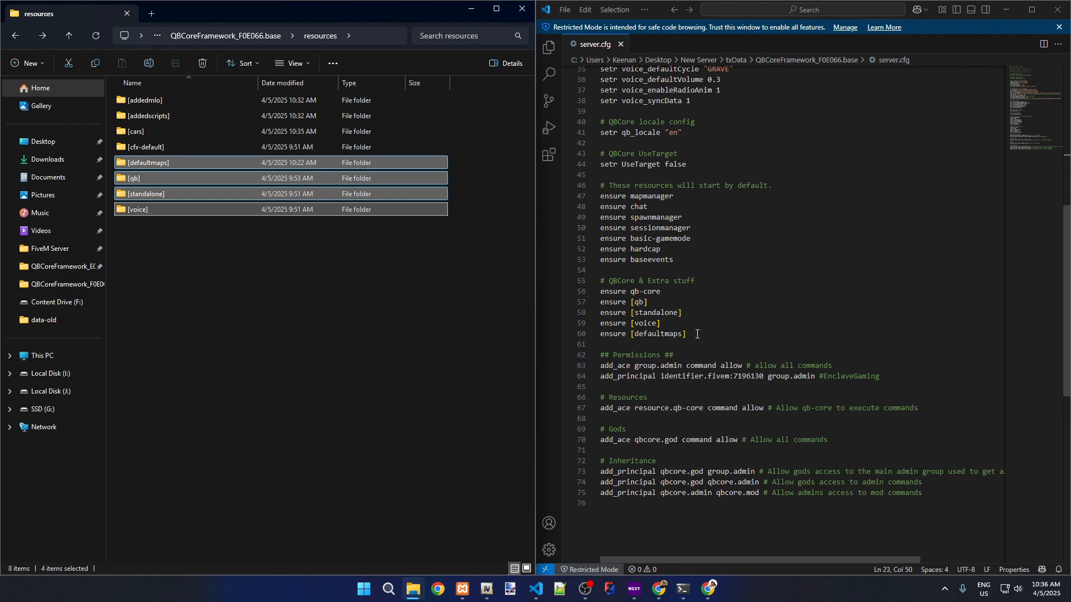
# Step: Add the line "ensure [addedmlo]" below "ensure [defaultmaps]" in server.cfg, copying the folder name from resources
pyautogui.click(696, 334)
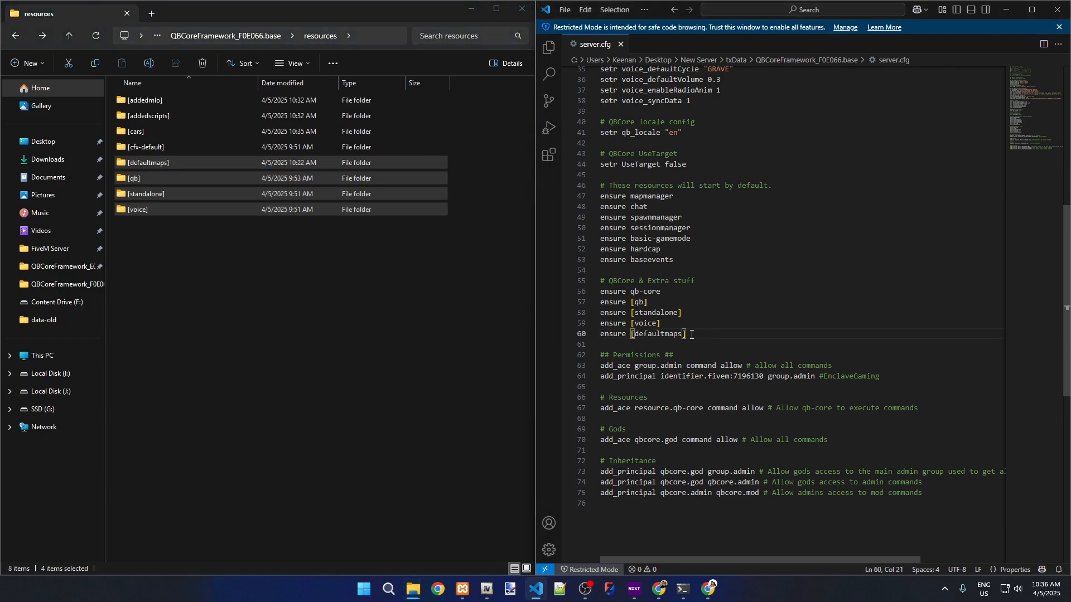
pyautogui.press('Return')
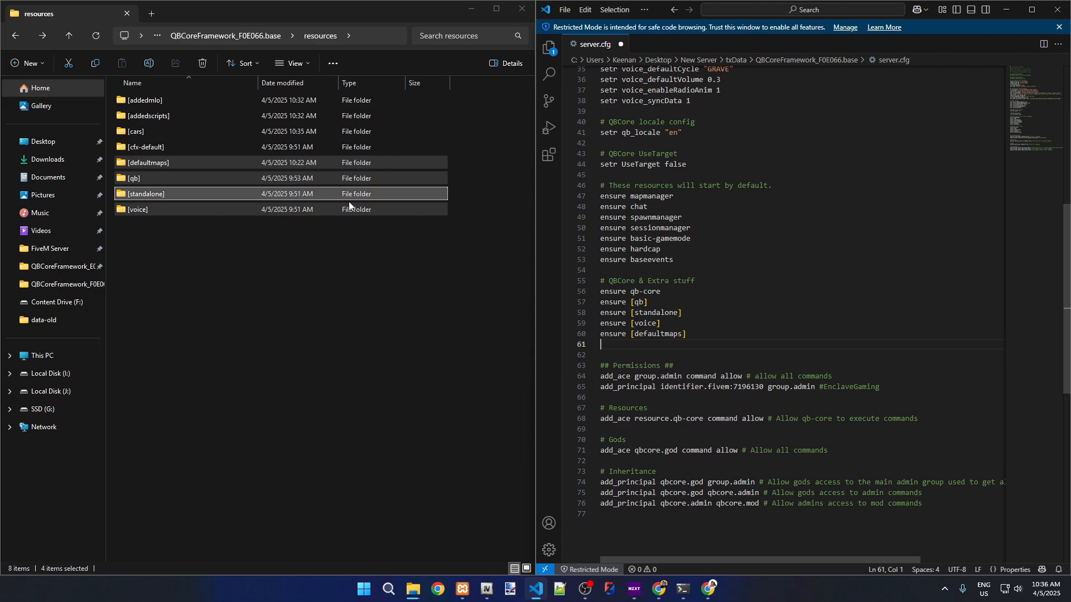
pyautogui.click(170, 100)
pyautogui.click(151, 102)
pyautogui.hotkey('ctrl', 'c')
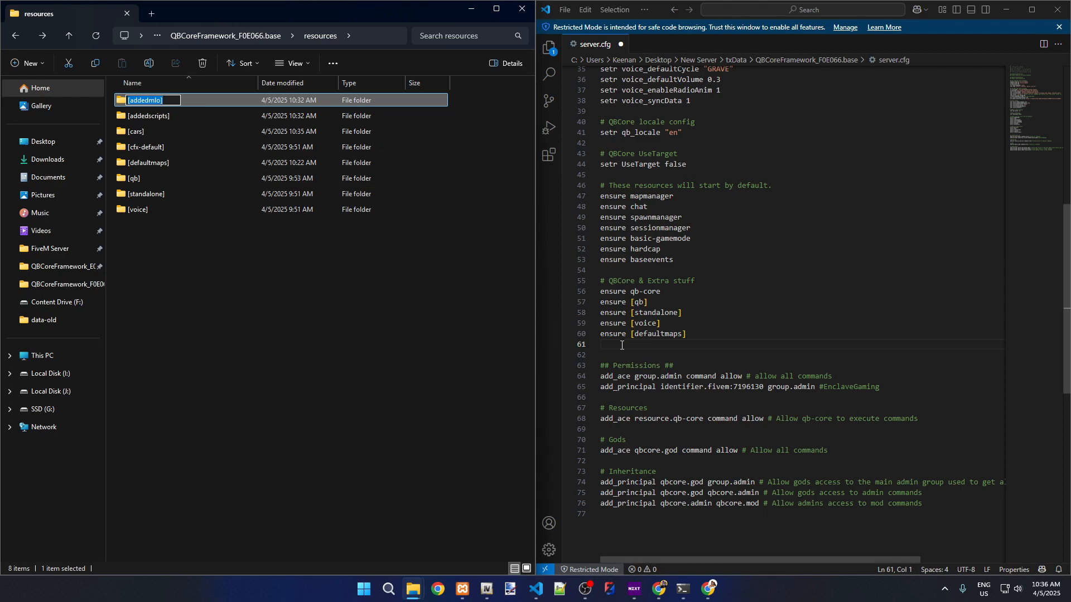
pyautogui.click(596, 343)
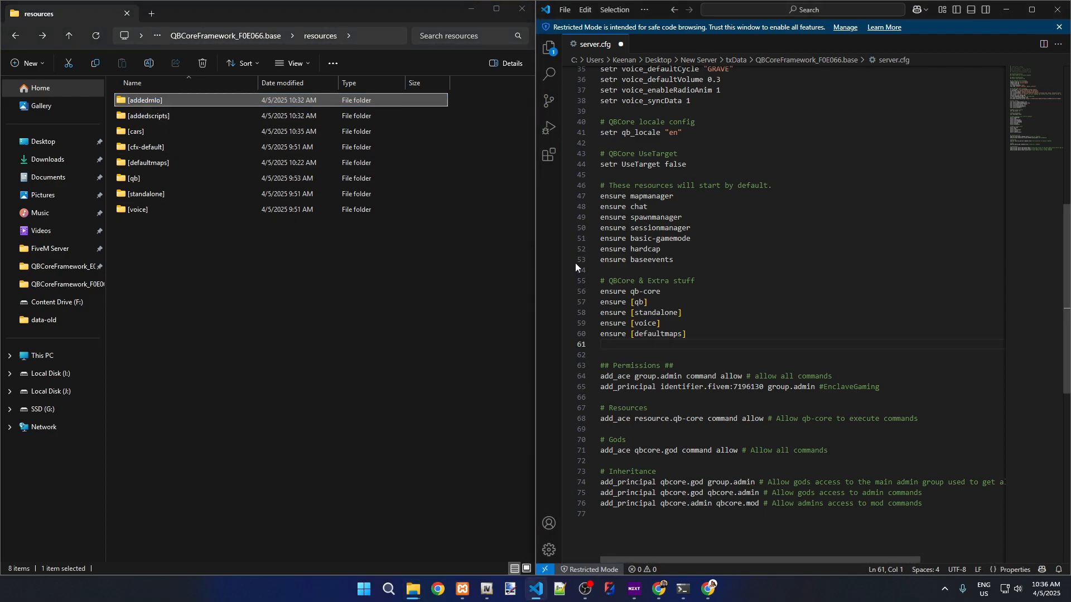
pyautogui.write('en')
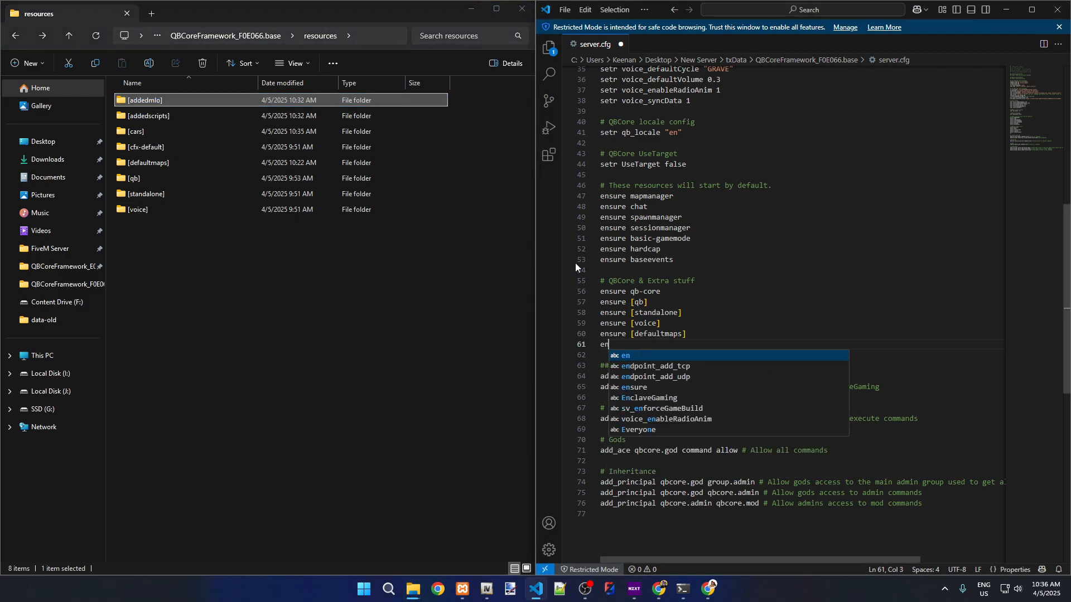
pyautogui.write('sure')
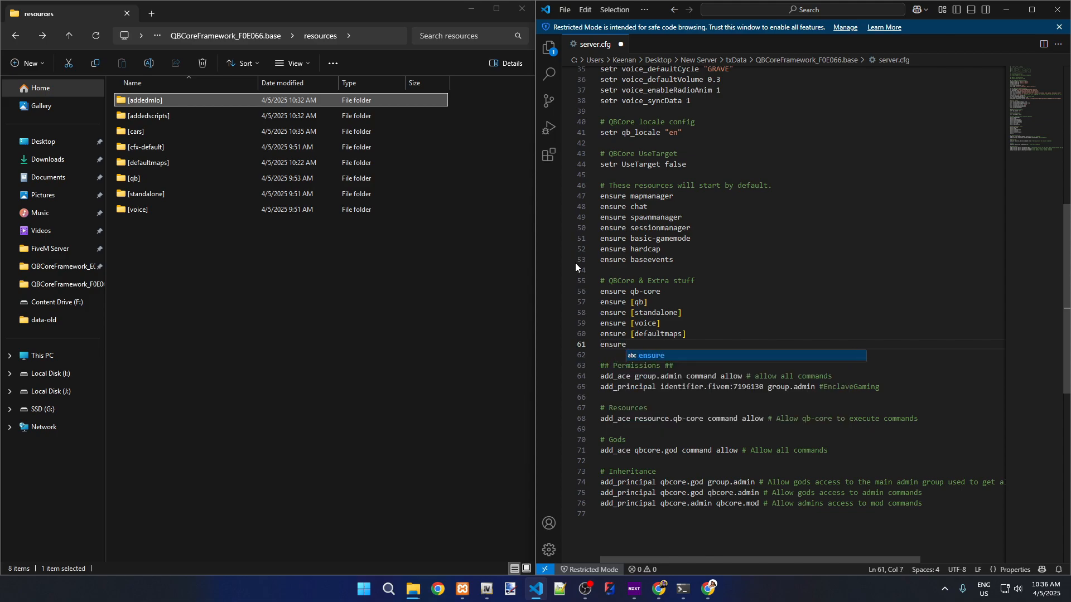
pyautogui.hotkey('ctrl', 'v')
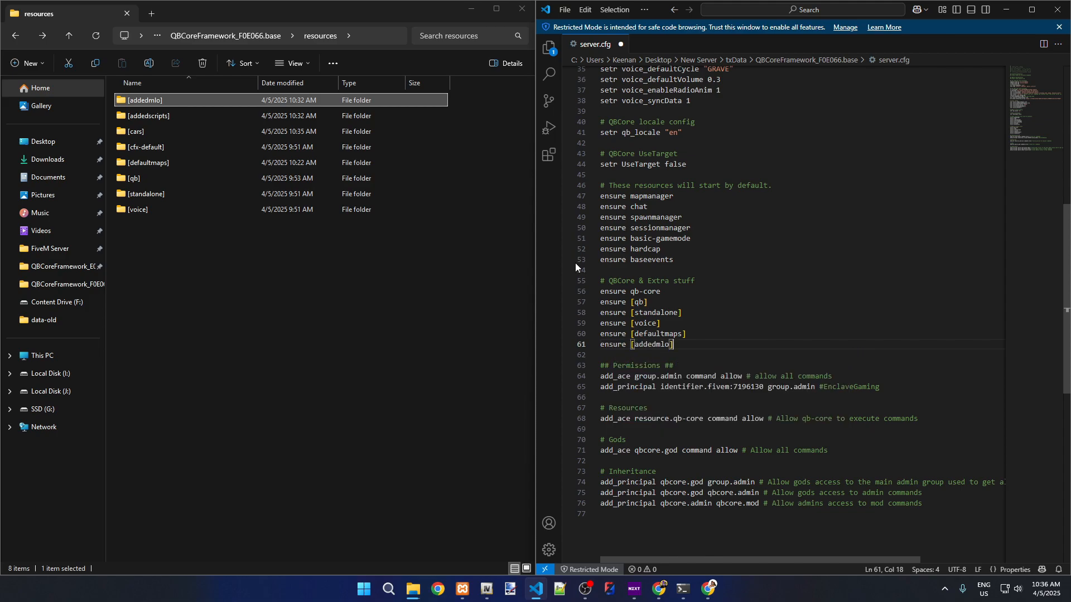
# Step: Add the line "ensure [addedscripts]" below "ensure [addedmlo]" in server.cfg, copying the folder name from resources
pyautogui.press('Return')
pyautogui.click(202, 117)
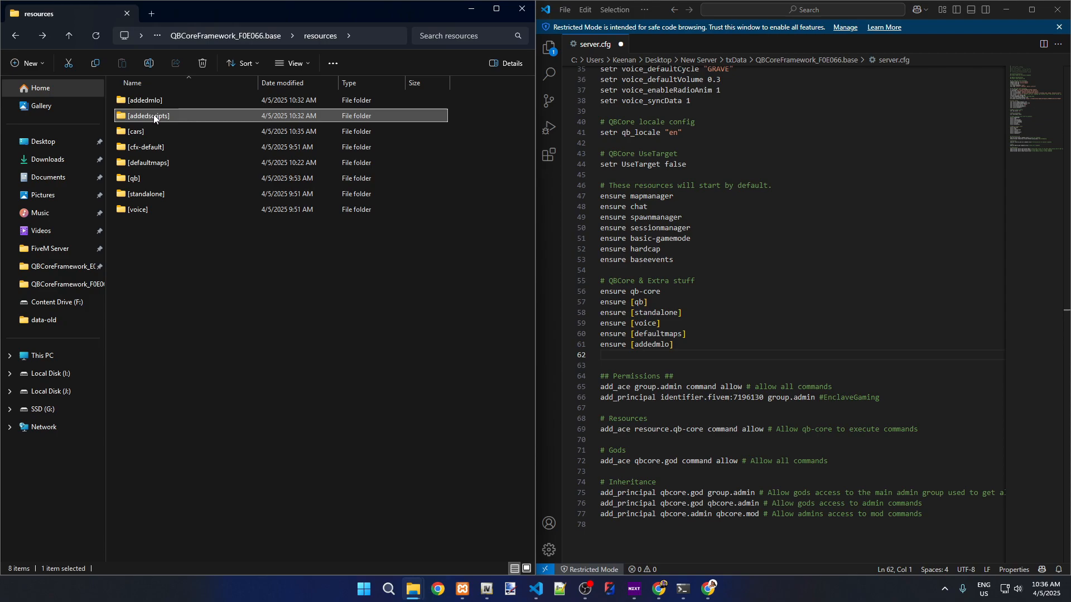
pyautogui.press('F2')
pyautogui.hotkey('ctrl', 'c')
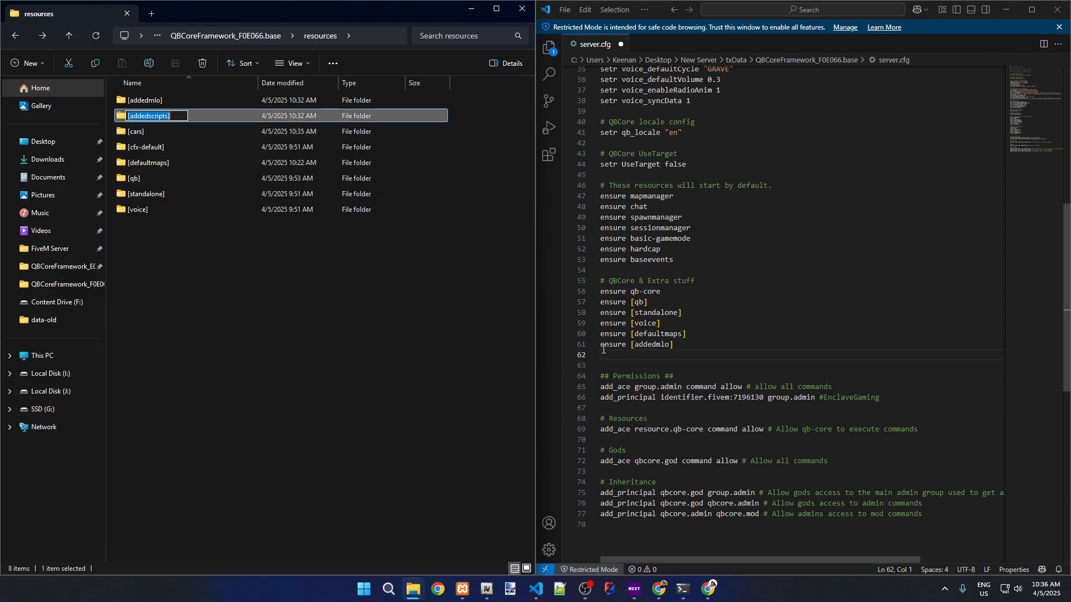
pyautogui.click(613, 354)
pyautogui.write('ensure')
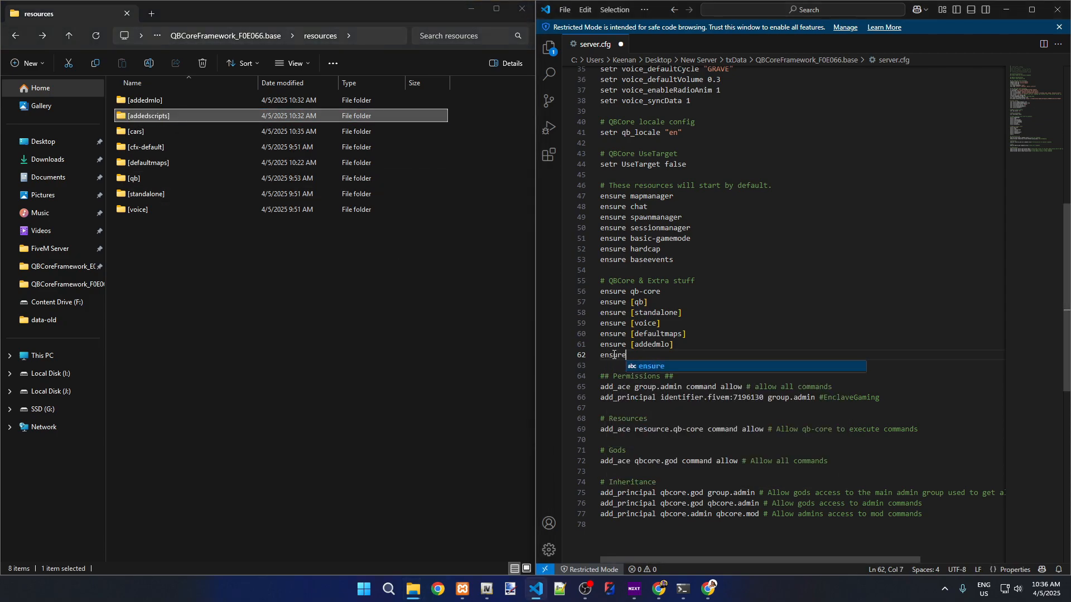
pyautogui.hotkey('ctrl', 'v')
# Step: Add the line "ensure [cars]" below "ensure [addedscripts]" and save server.cfg
pyautogui.press('Return')
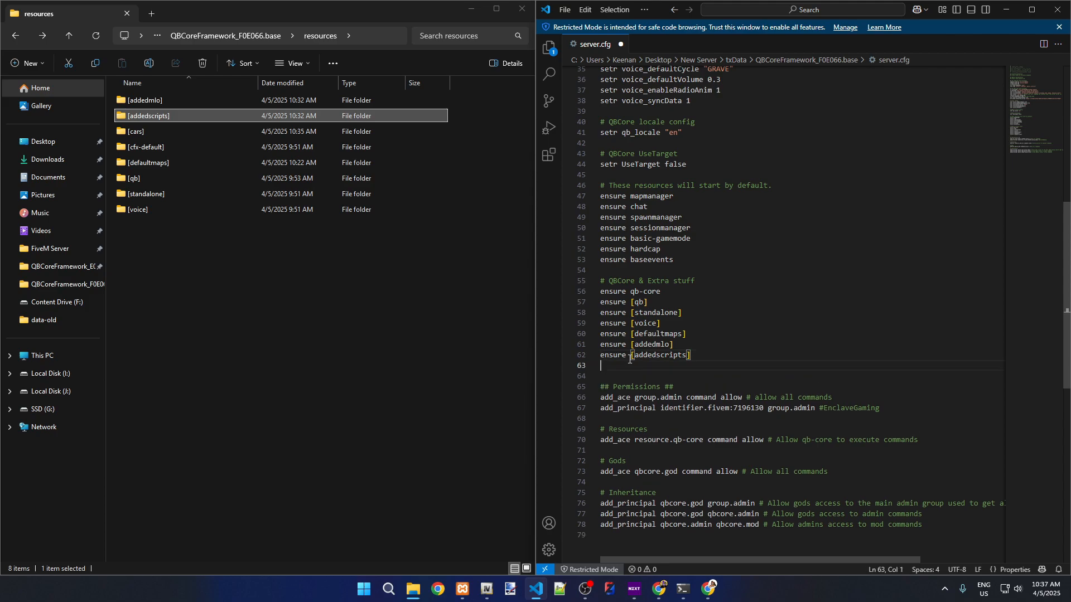
pyautogui.click(289, 319)
pyautogui.click(120, 137)
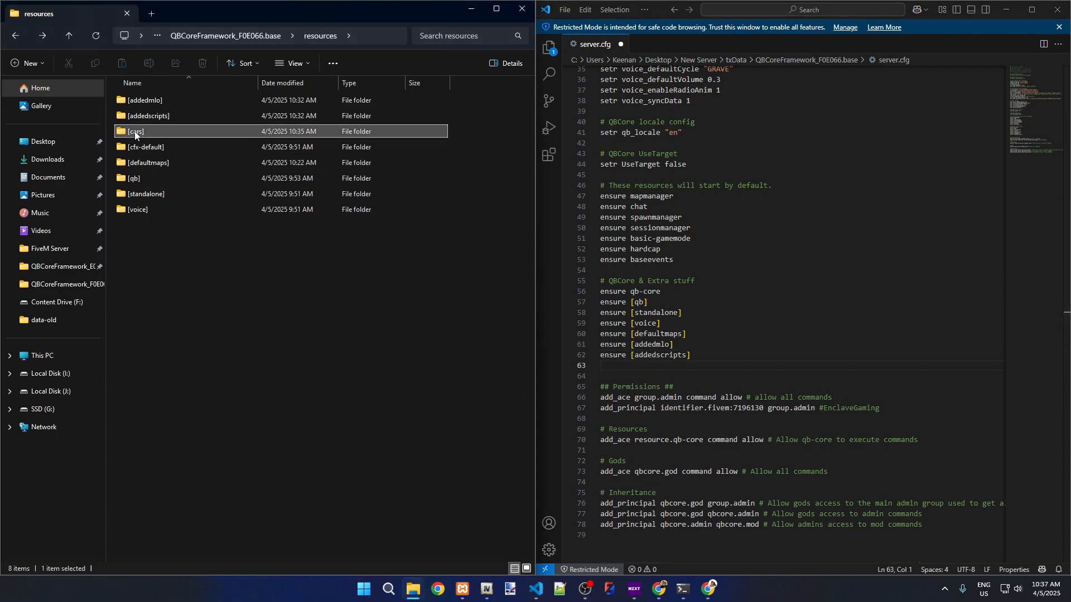
pyautogui.press('F2')
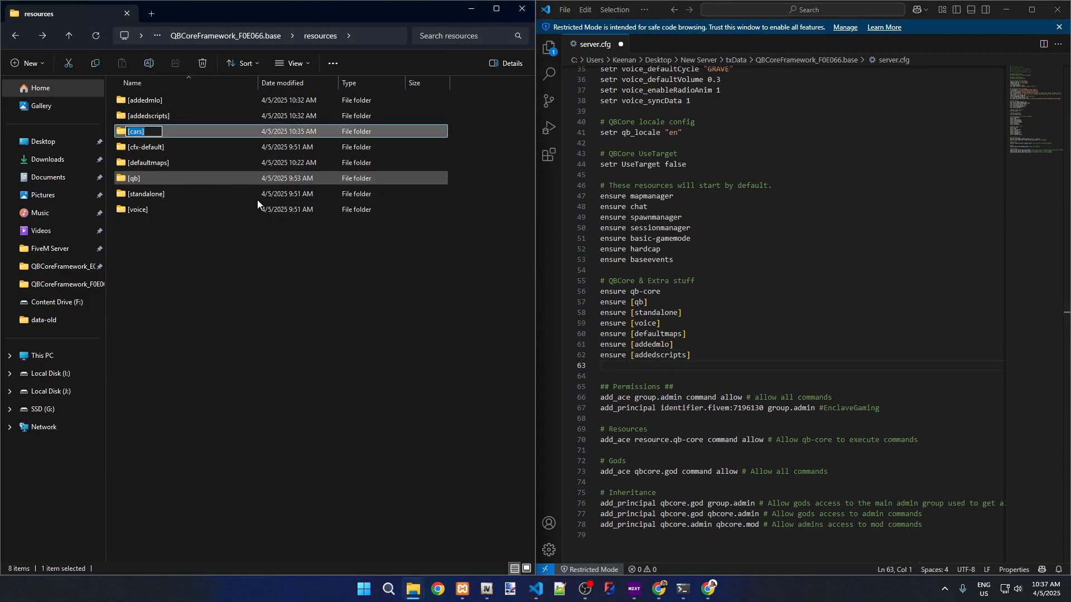
pyautogui.click(636, 366)
pyautogui.write('ensure [cars]')
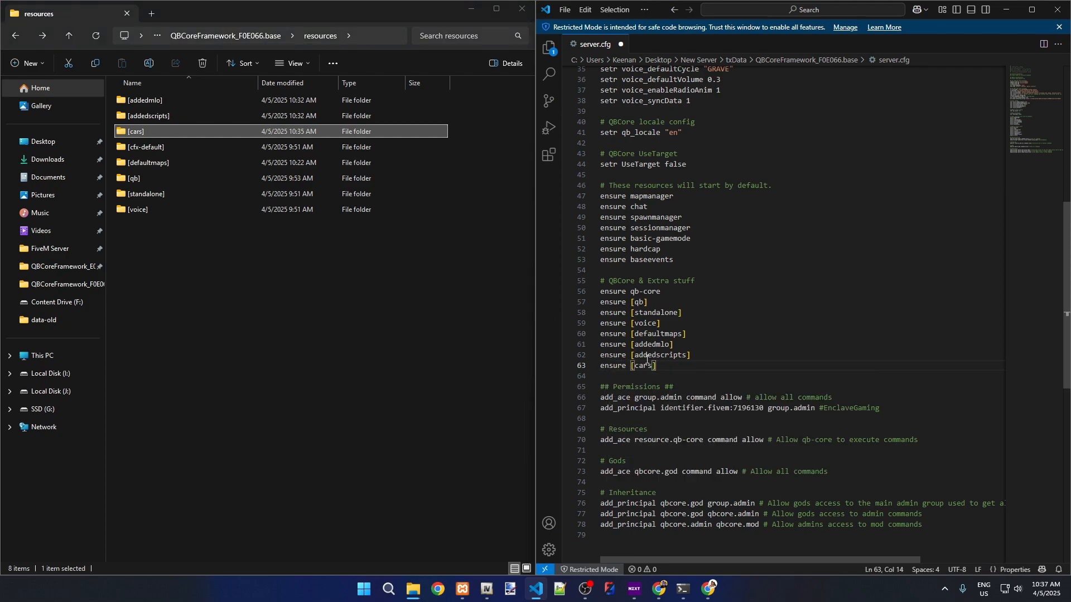
pyautogui.click(564, 9)
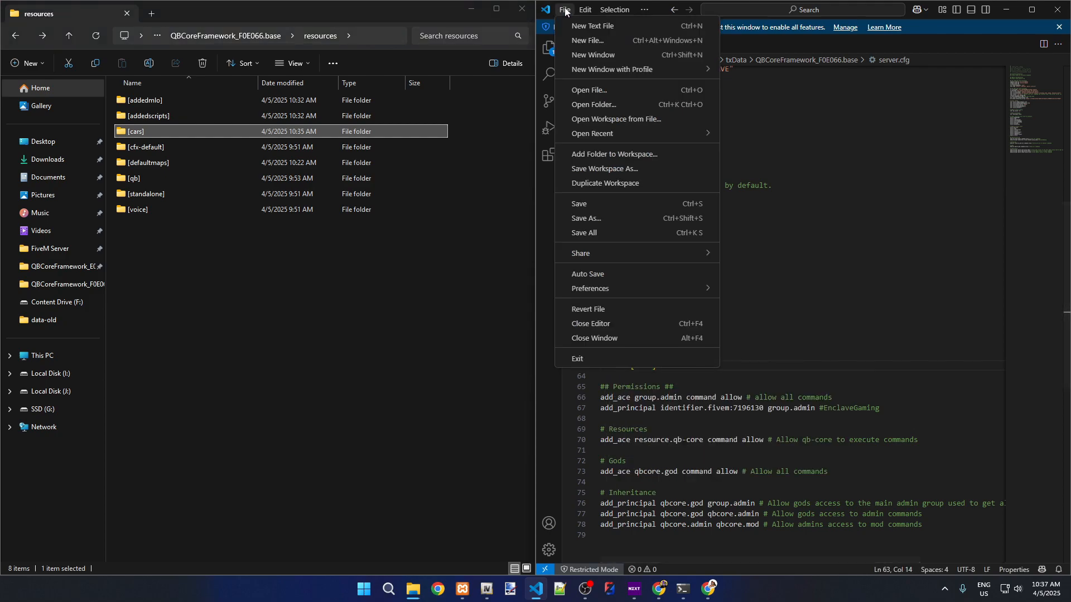
pyautogui.click(607, 203)
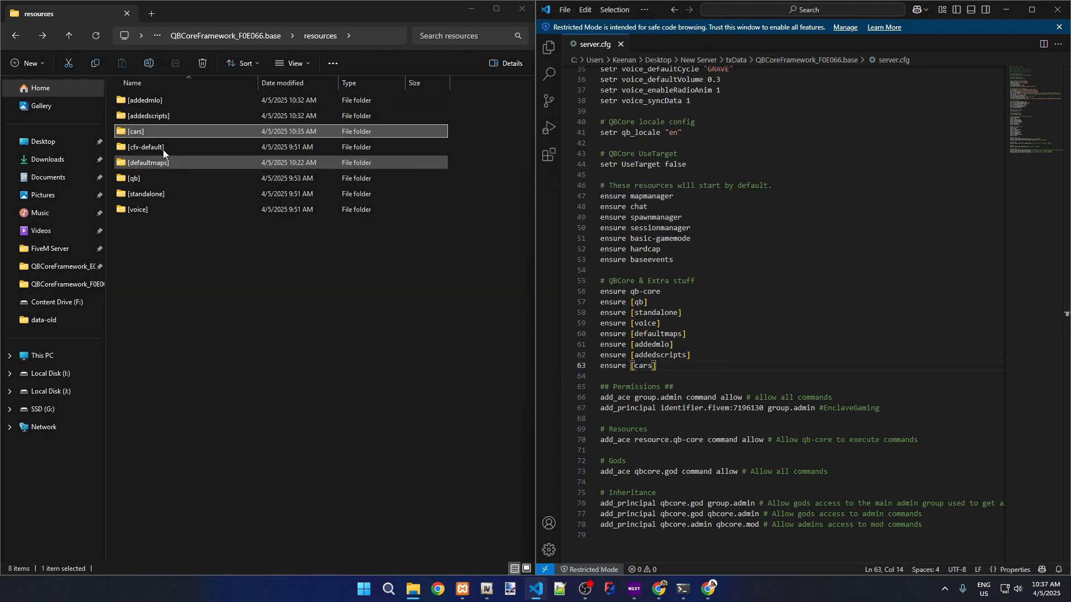
pyautogui.click(300, 306)
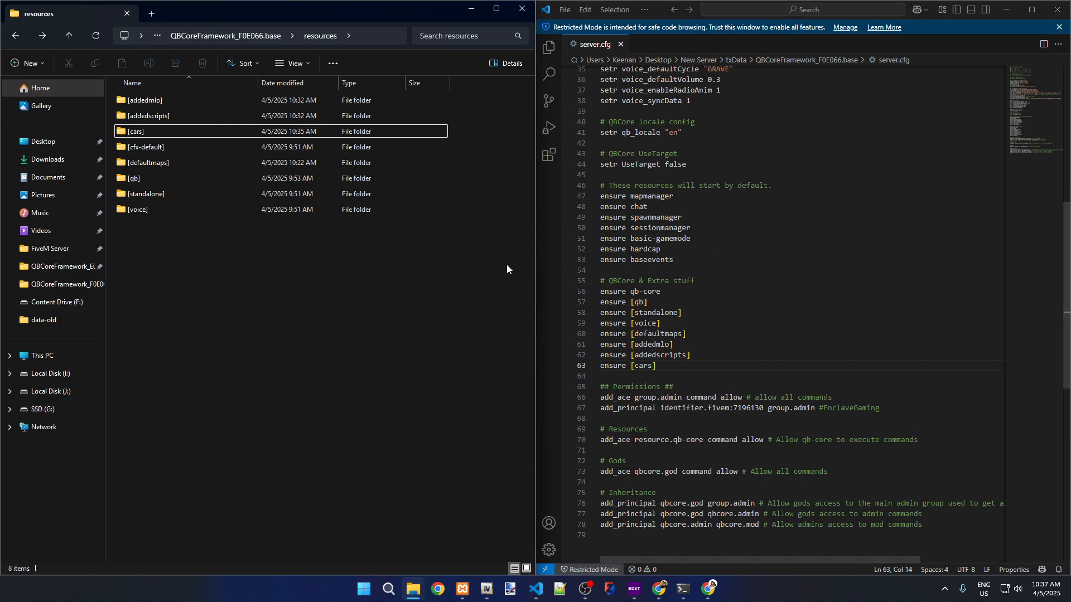
# Step: Create a new folder named [clothing] in the resources folder and copy its name
pyautogui.click(493, 11)
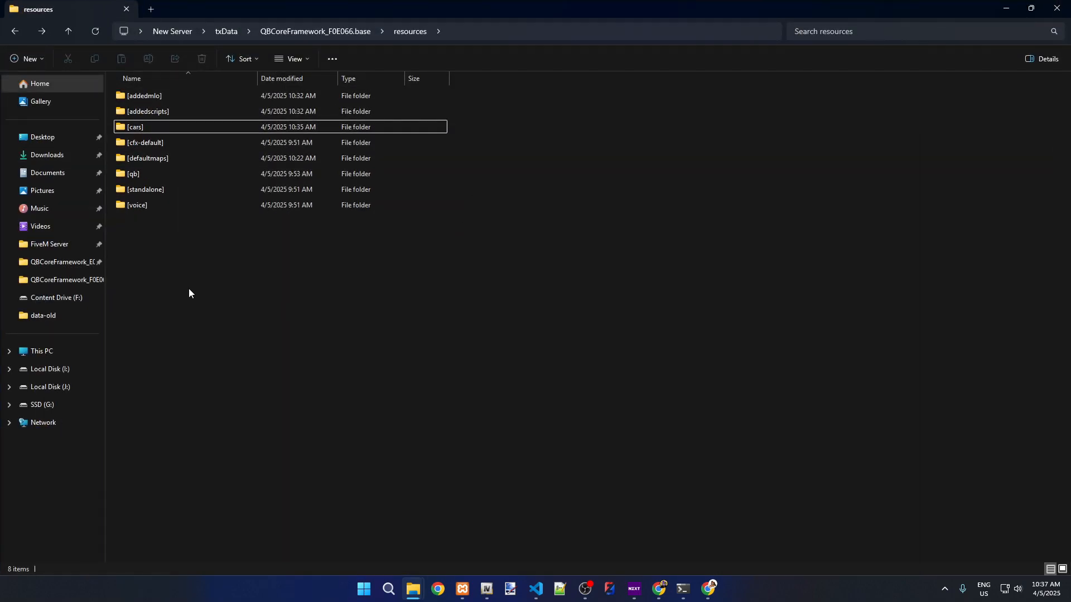
pyautogui.rightClick(192, 253)
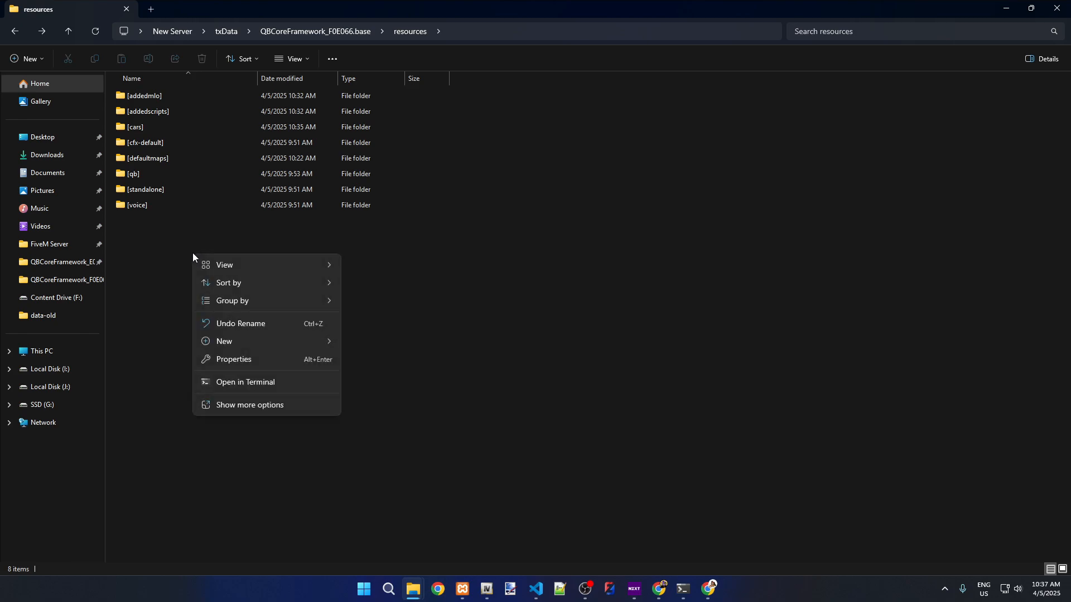
pyautogui.moveTo(243, 268)
pyautogui.moveTo(241, 340)
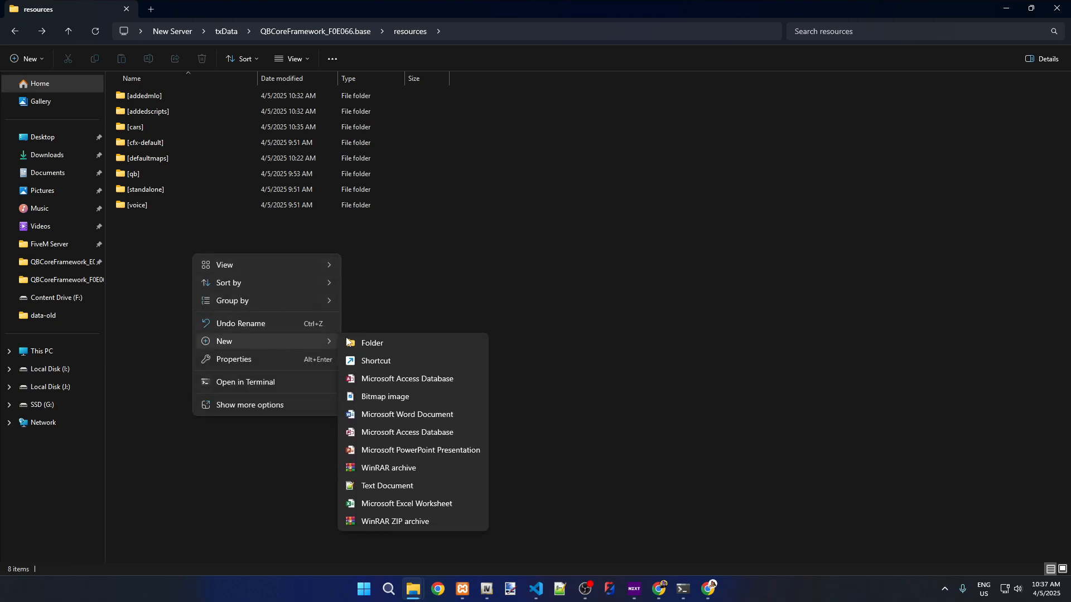
pyautogui.click(383, 339)
pyautogui.write('[')
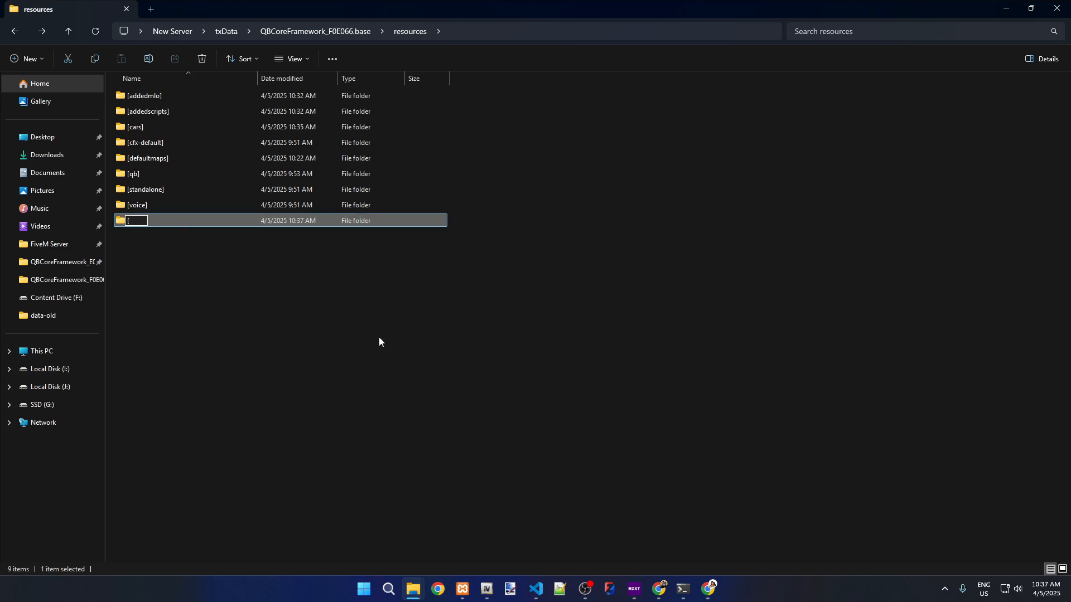
pyautogui.write('clothing')
pyautogui.hotkey('ctrl', 'a')
pyautogui.hotkey('ctrl', 'c')
pyautogui.click(379, 337)
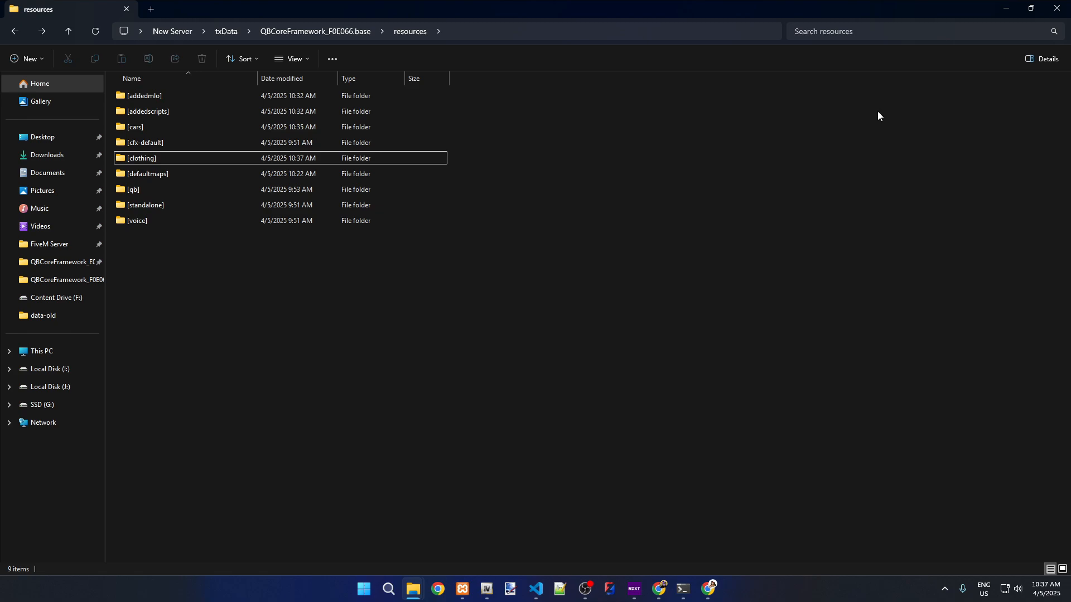
# Step: Add the line "ensure [clothing]" below "ensure [cars]" in server.cfg and save the file
pyautogui.click(1031, 7)
pyautogui.moveTo(591, 64); pyautogui.dragTo(316, 23)
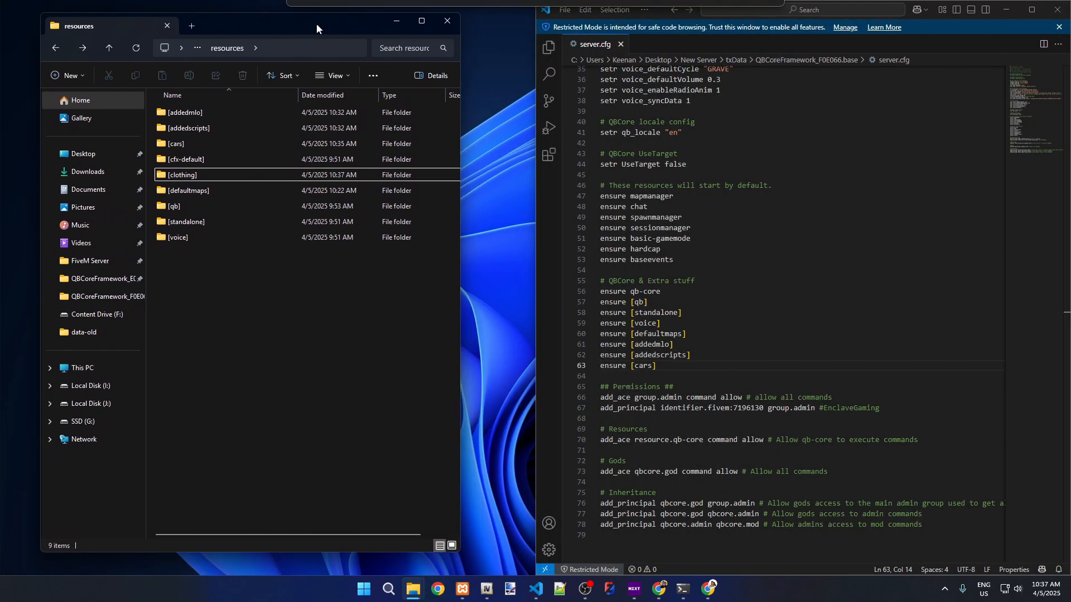
pyautogui.click(672, 368)
pyautogui.press('Return')
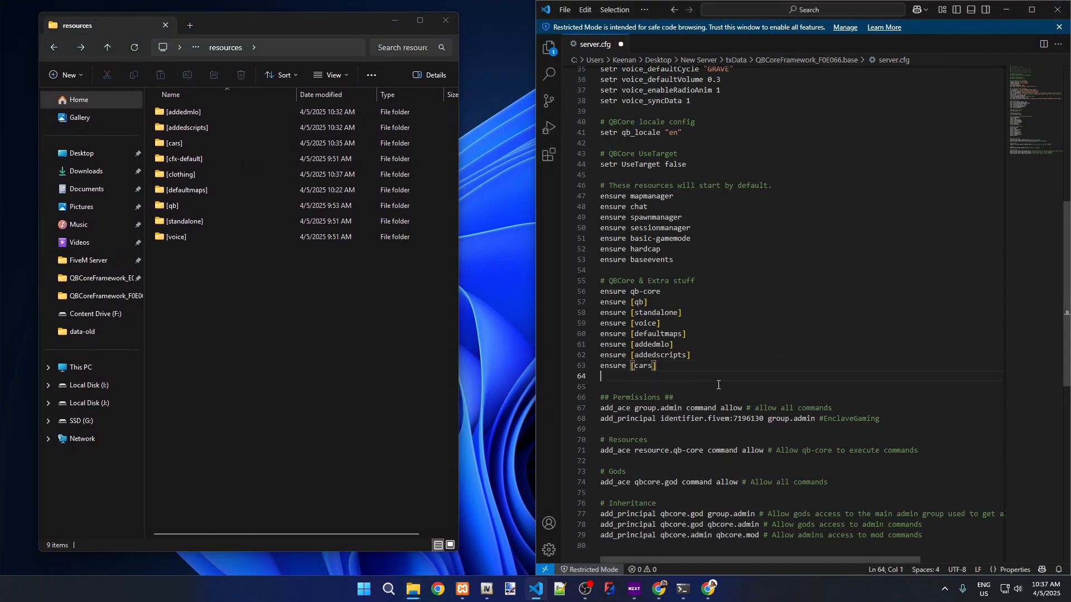
pyautogui.write('ensure')
pyautogui.hotkey('ctrl', 'v')
pyautogui.press('Return')
pyautogui.press('BackSpace')
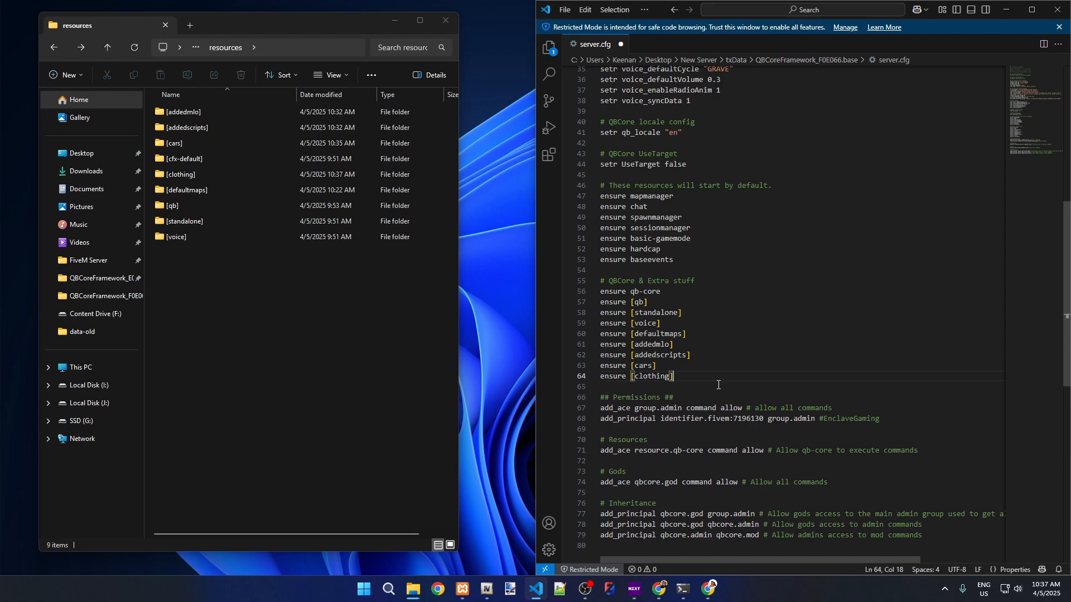
pyautogui.click(558, 10)
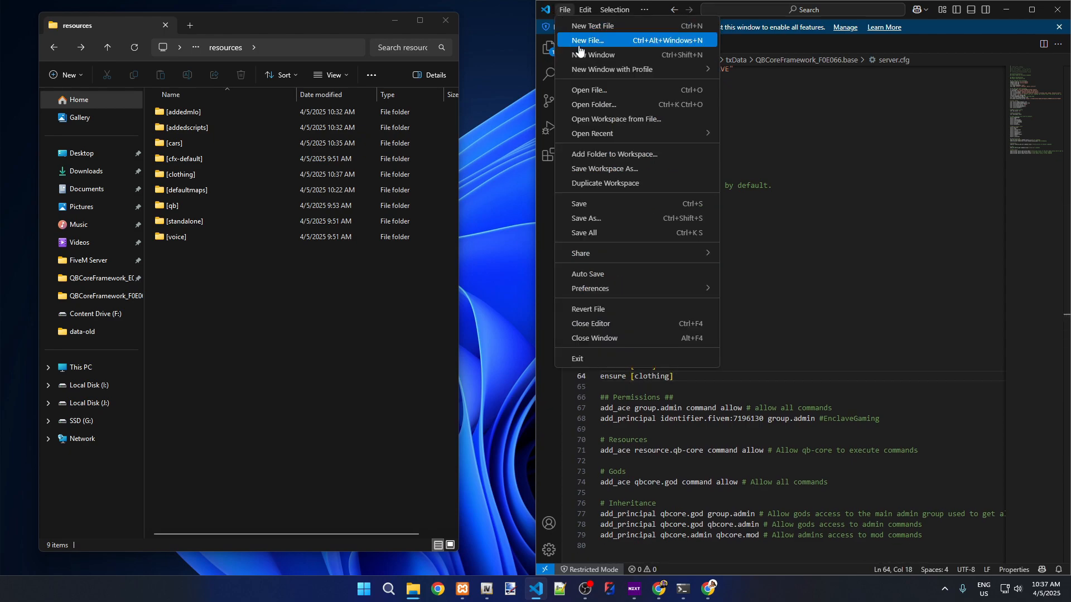
pyautogui.click(596, 205)
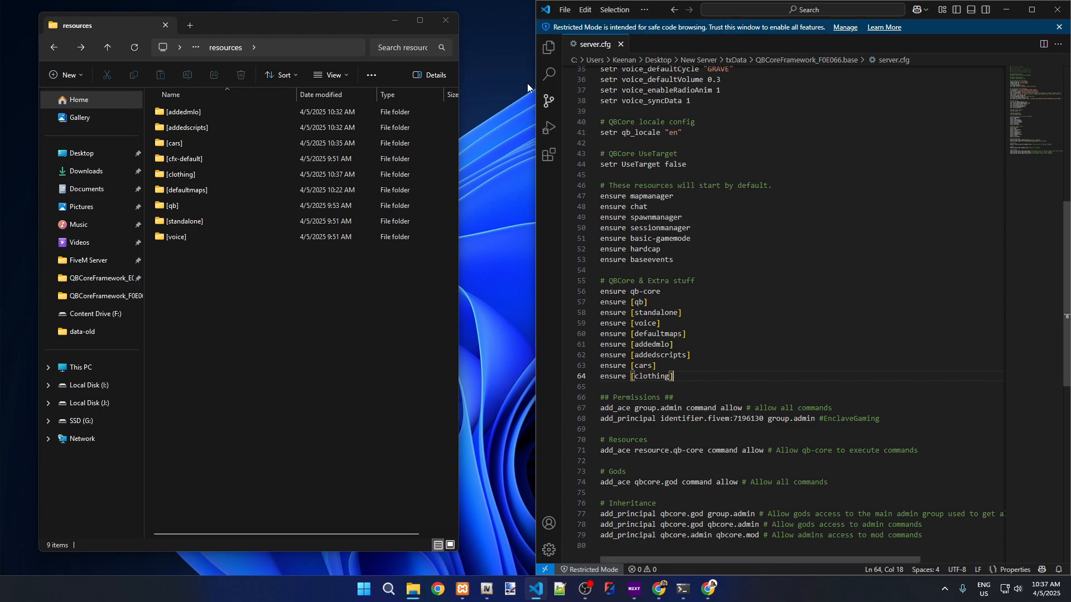
# Step: Look inside the [clothing] folder and return to the resources folder
pyautogui.click(420, 20)
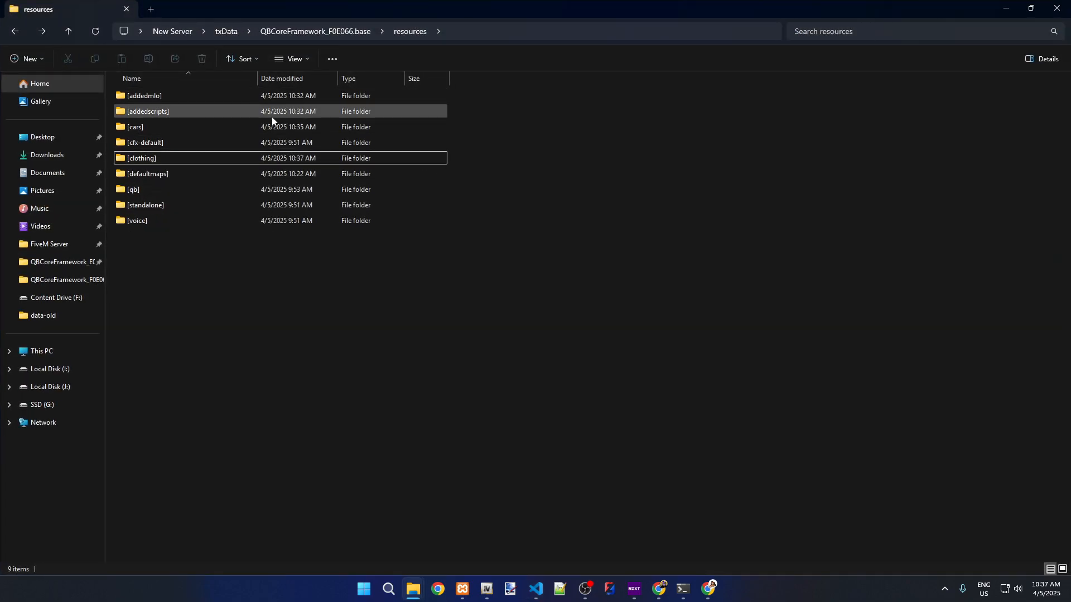
pyautogui.doubleClick(140, 161)
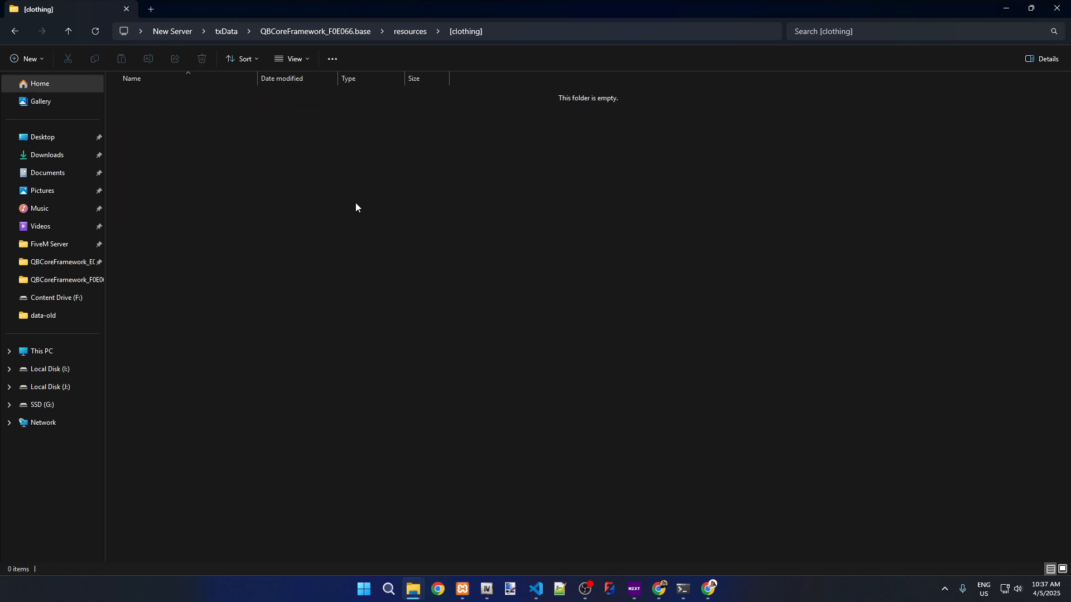
pyautogui.click(15, 32)
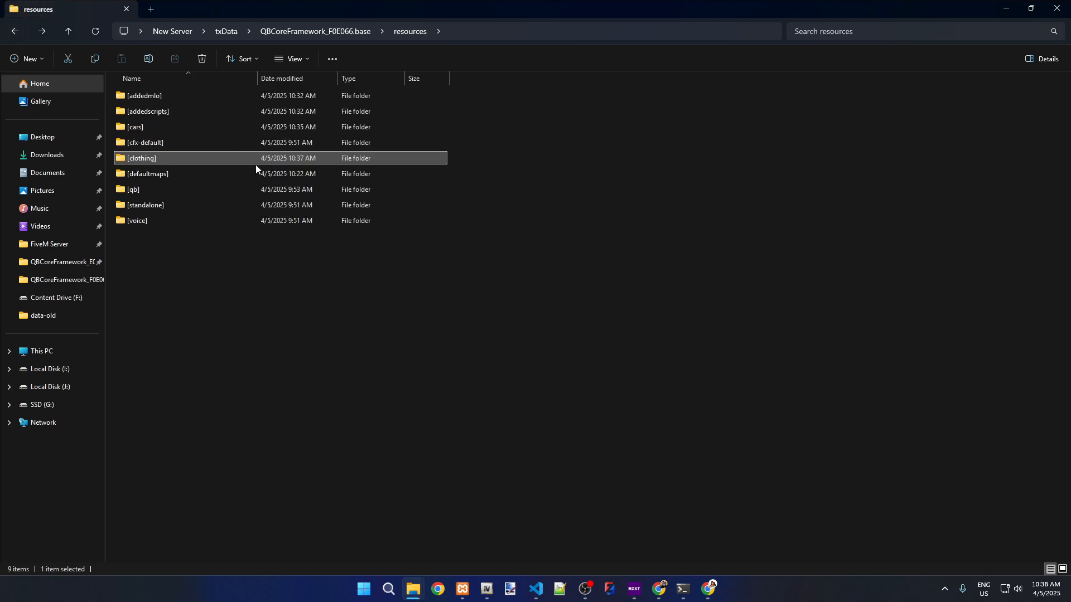
pyautogui.click(178, 270)
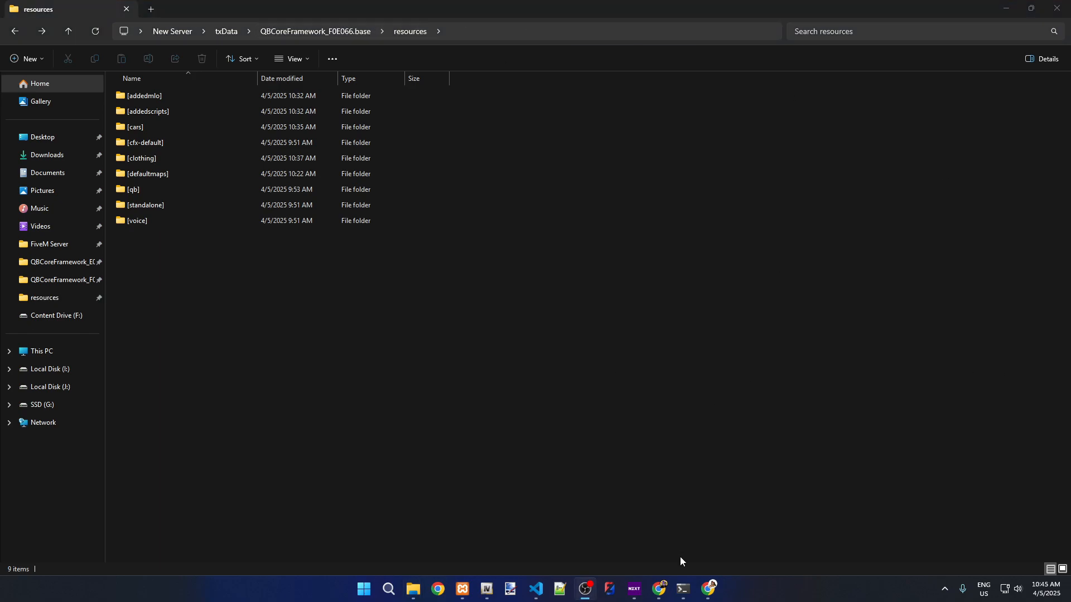
# Step: Minimise the open windows, launch FiveM from the desktop and connect to the last connected server, New Server
pyautogui.moveTo(709, 596)
pyautogui.click(1005, 16)
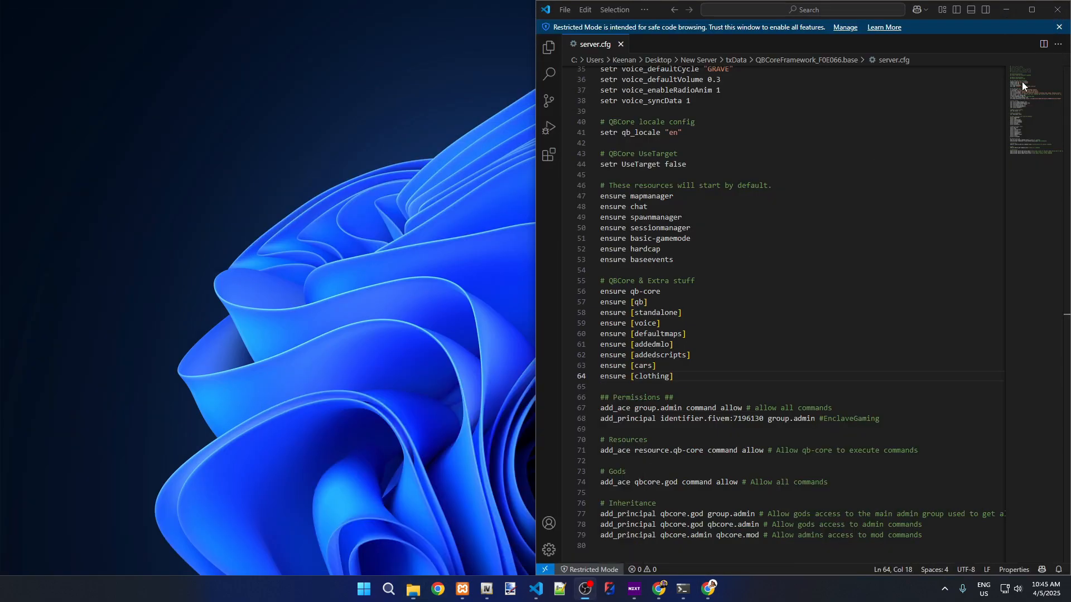
pyautogui.click(1010, 9)
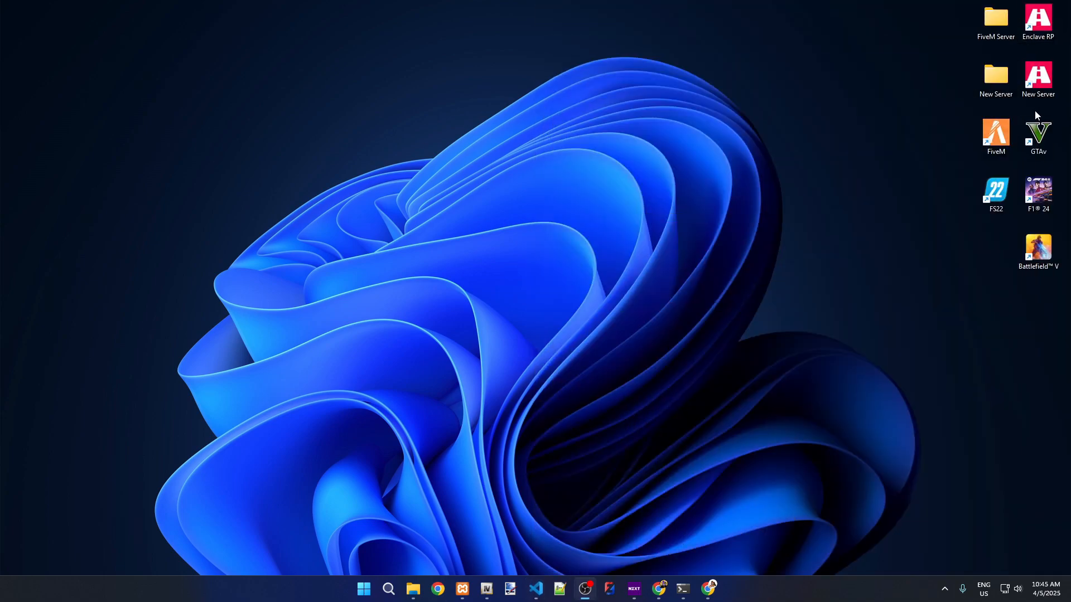
pyautogui.doubleClick(987, 130)
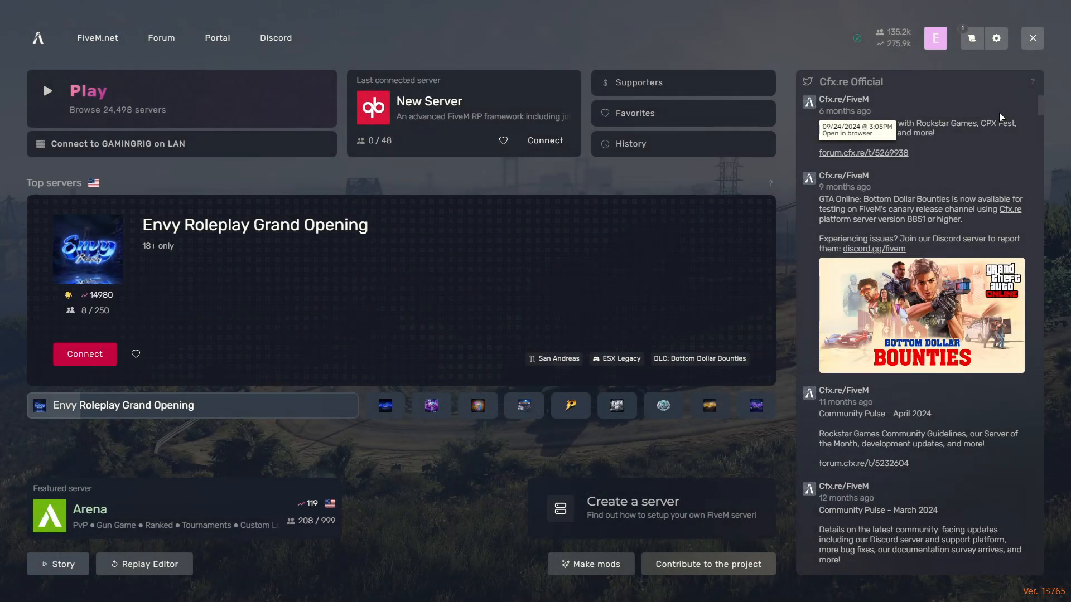
pyautogui.click(545, 141)
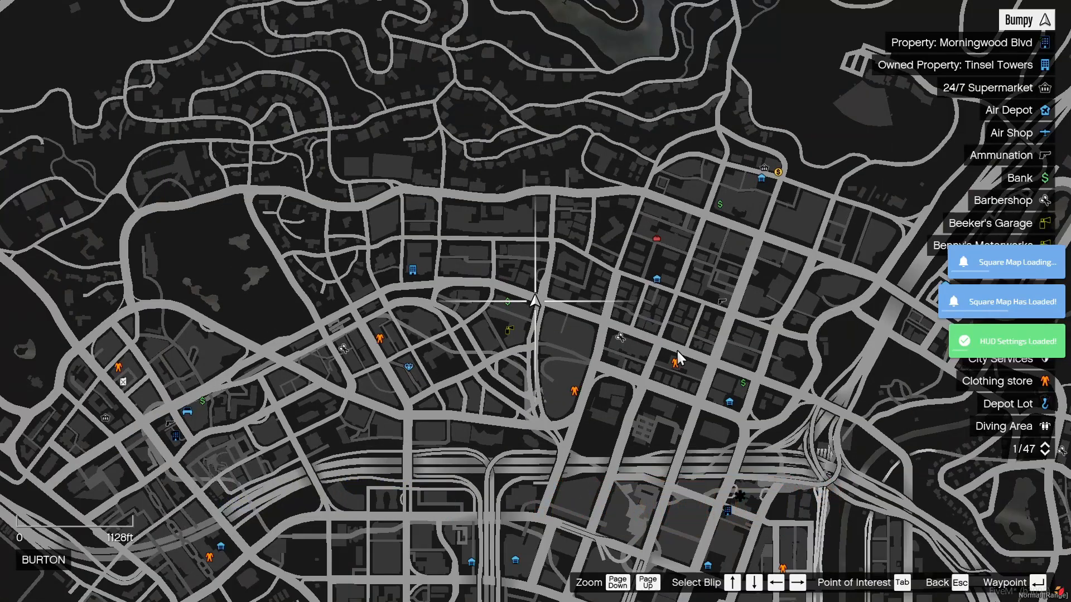
# Step: Examine the in-game map of Los Santos, surveying the streets and location markers from Burton down to the docks
pyautogui.scroll(-5, 676, 349)
pyautogui.moveTo(666, 350); pyautogui.dragTo(581, 106)
pyautogui.moveTo(557, 202); pyautogui.dragTo(679, 507)
pyautogui.moveTo(793, 156); pyautogui.dragTo(659, 445)
pyautogui.moveTo(687, 303); pyautogui.dragTo(721, 163)
pyautogui.moveTo(690, 385); pyautogui.dragTo(593, 50)
pyautogui.moveTo(477, 133); pyautogui.dragTo(544, 144)
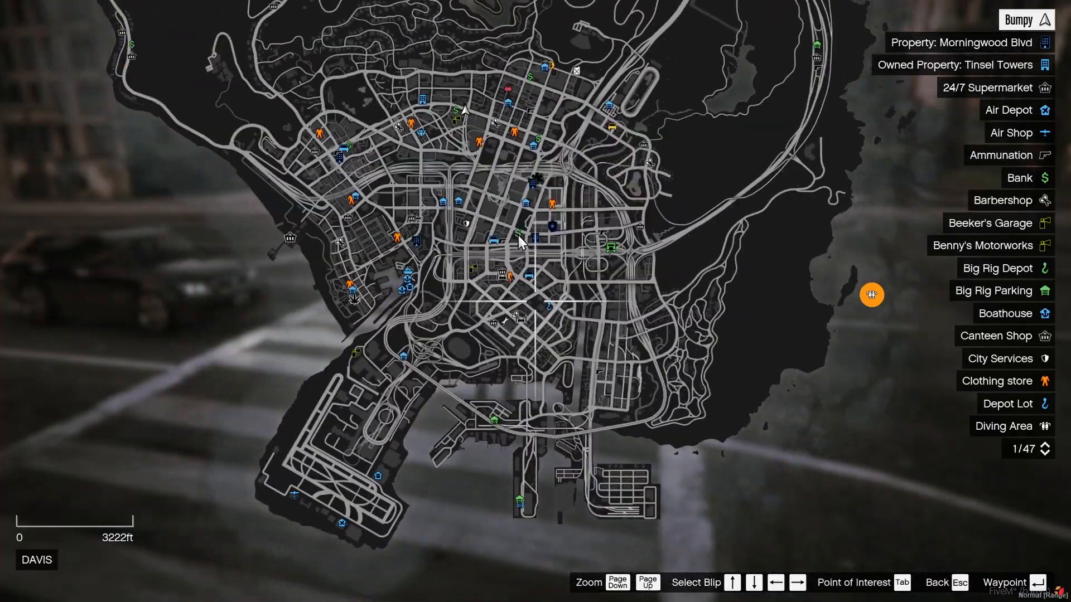
pyautogui.scroll(4, 474, 257)
pyautogui.scroll(2, 439, 276)
pyautogui.moveTo(451, 274); pyautogui.dragTo(471, 386)
pyautogui.moveTo(508, 195); pyautogui.dragTo(509, 426)
pyautogui.moveTo(503, 306); pyautogui.dragTo(493, 181)
pyautogui.scroll(-1, 528, 368)
pyautogui.scroll(-5, 528, 369)
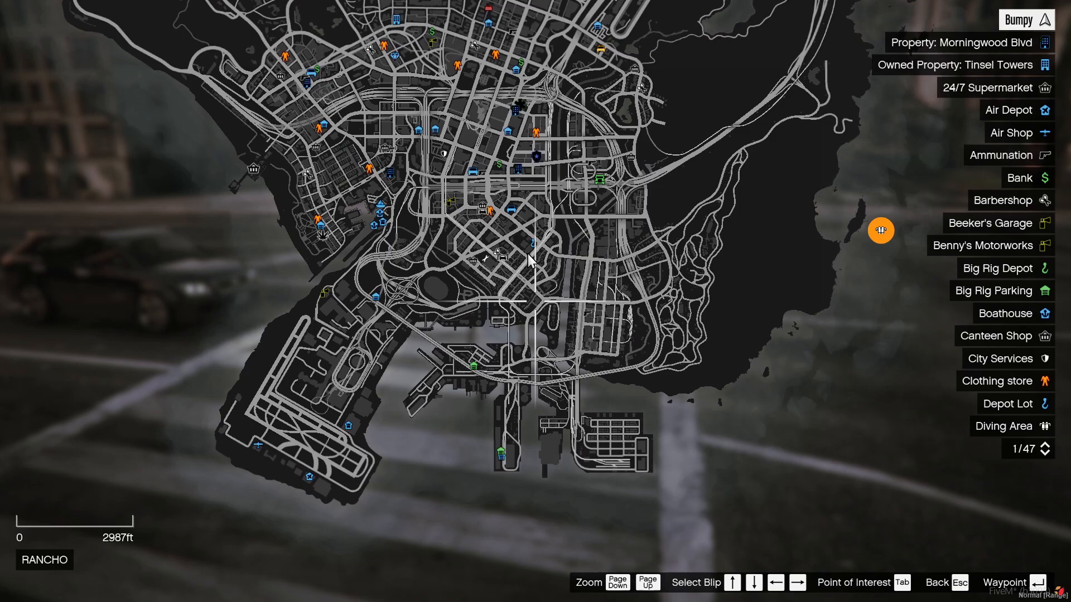
pyautogui.moveTo(498, 254); pyautogui.dragTo(533, 241)
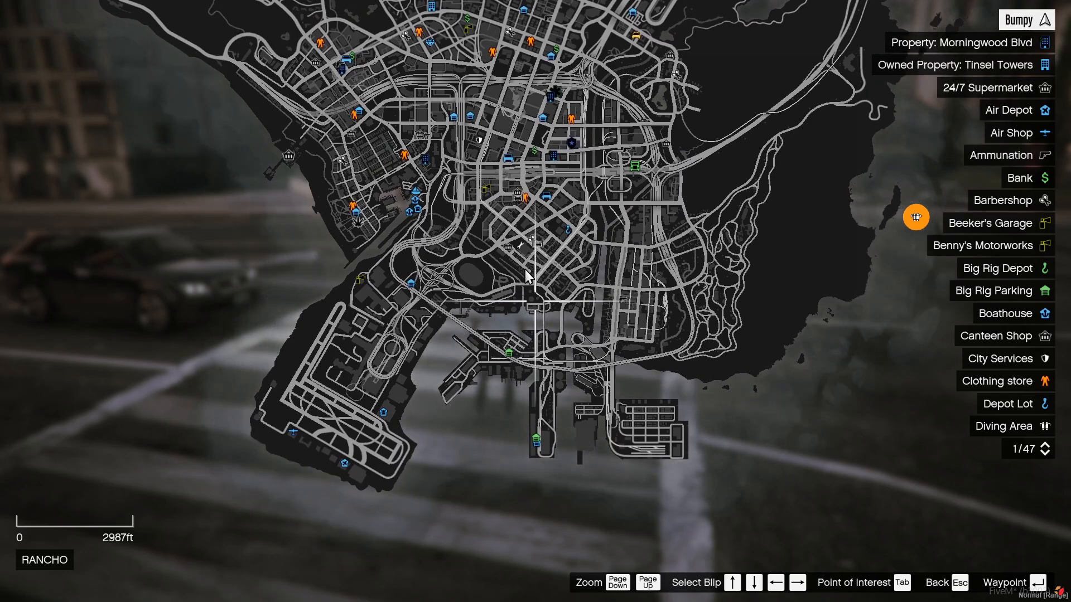
pyautogui.press('Escape')
pyautogui.click(503, 227)
pyautogui.scroll(4, 545, 272)
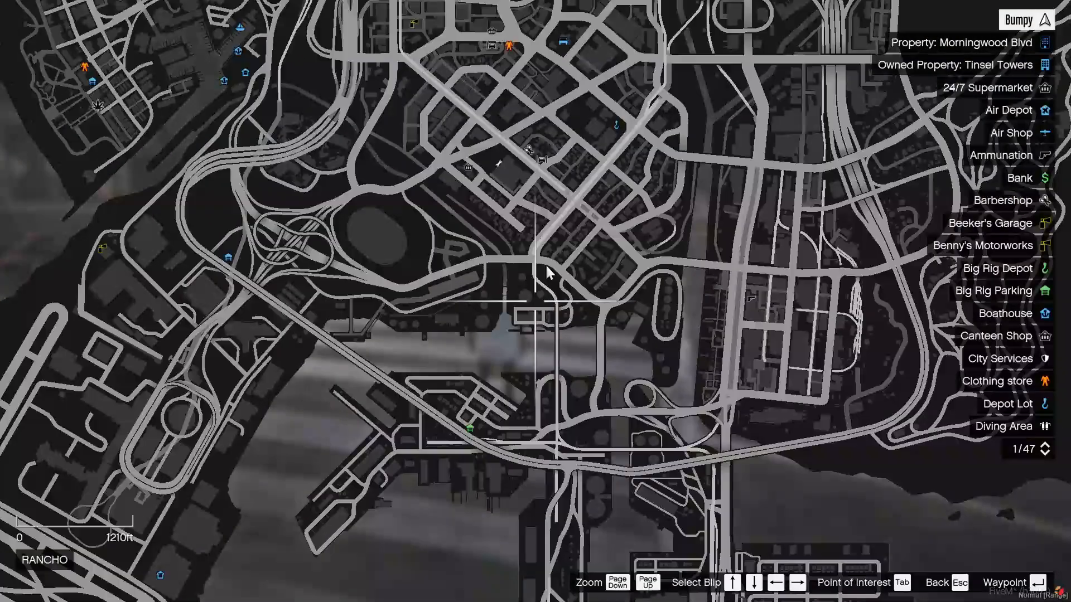
# Step: Close the in-game map and quit FiveM through its developer console
pyautogui.press('Escape')
pyautogui.press('Escape')
pyautogui.press('F8')
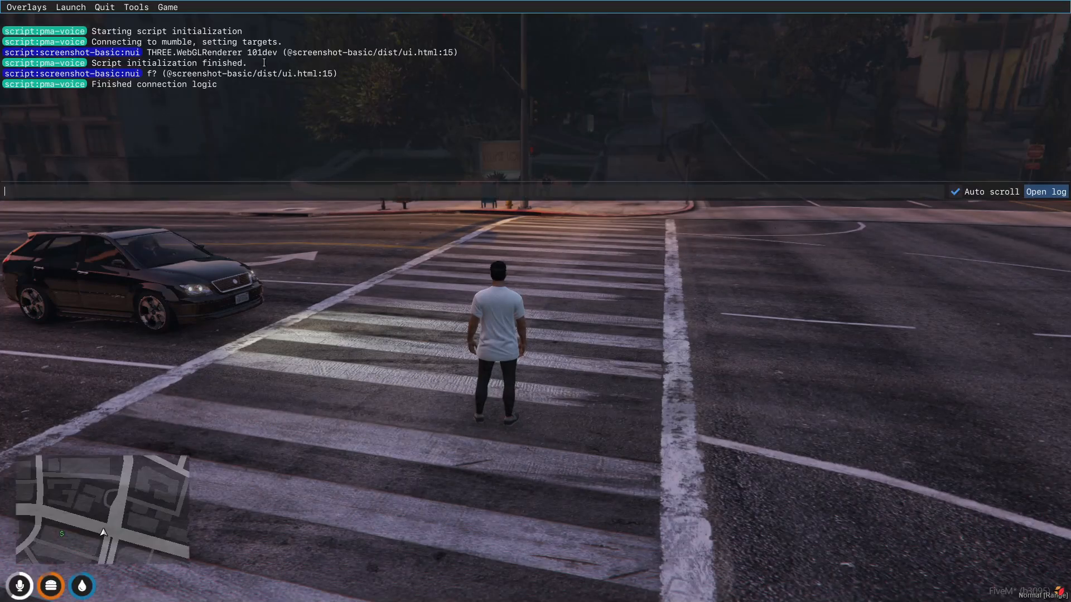
pyautogui.click(104, 6)
pyautogui.click(107, 23)
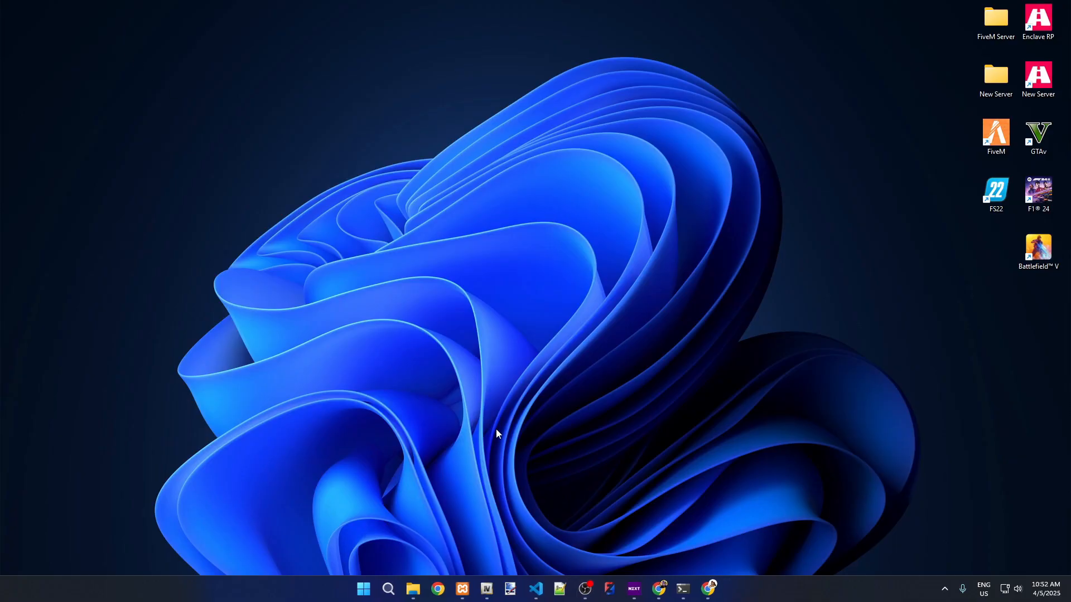
# Step: Switch to File Explorer and go from the [defaultmaps] folder back to the resources folder
pyautogui.click(415, 592)
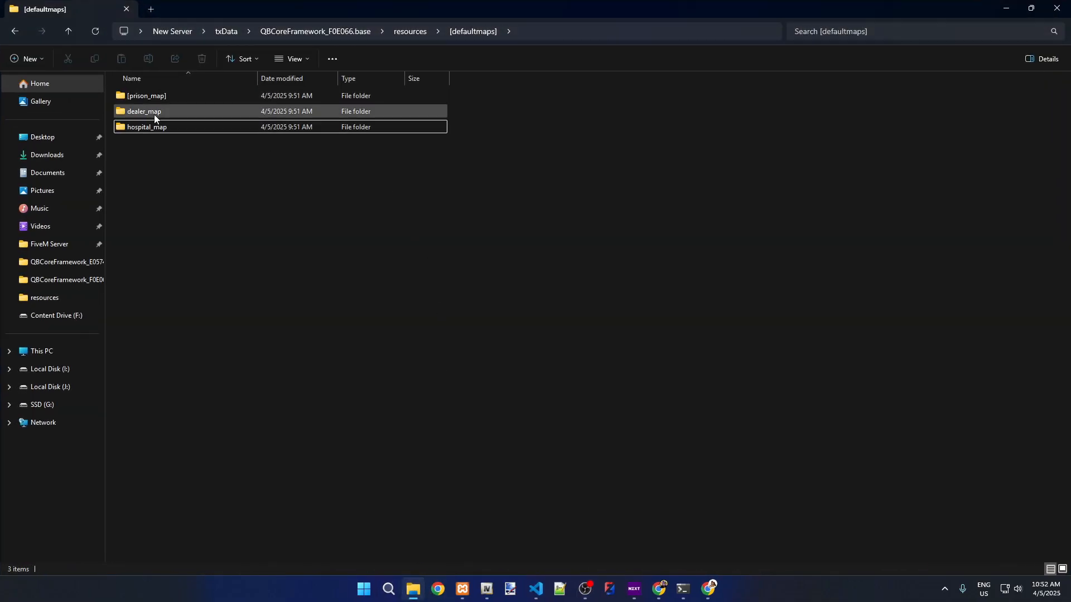
pyautogui.press('BackSpace')
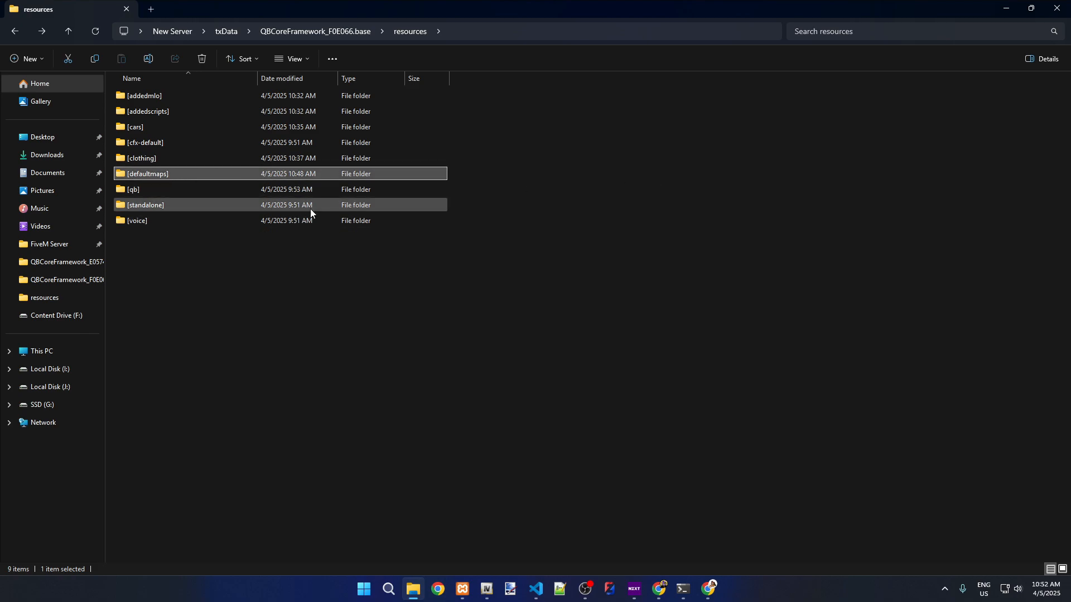
pyautogui.click(399, 395)
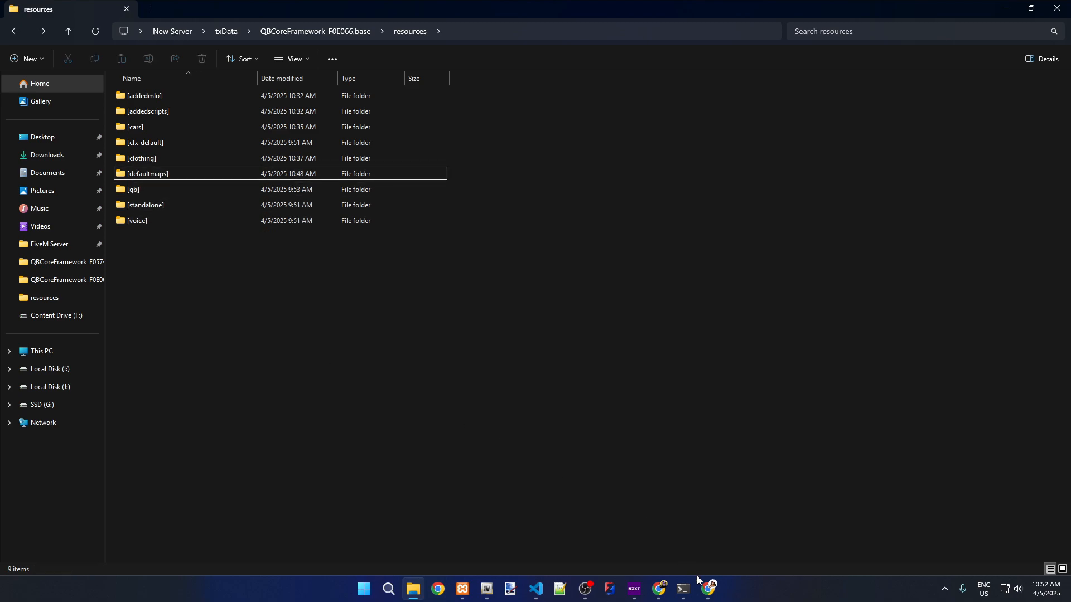
# Step: Switch to Chrome and download the ocrp/postal_map repository from GitHub as a ZIP
pyautogui.moveTo(709, 590)
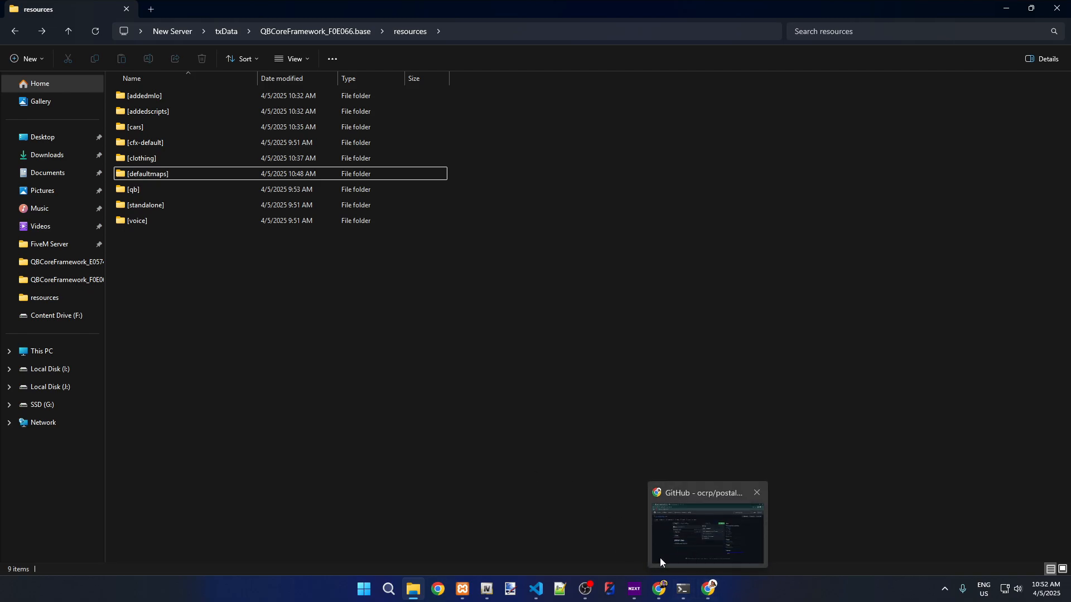
pyautogui.click(706, 591)
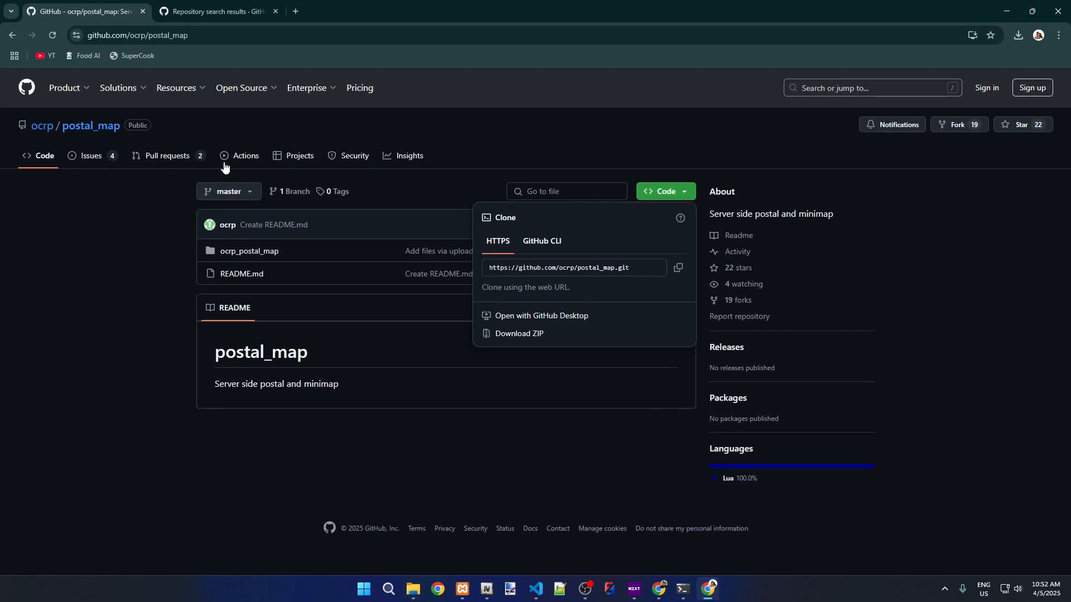
pyautogui.click(129, 287)
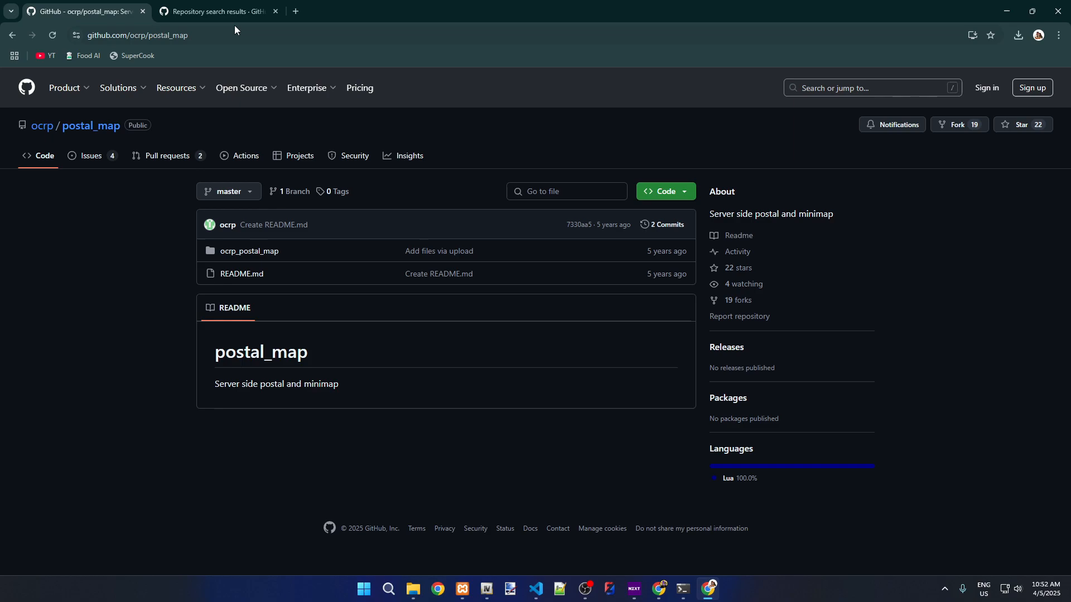
pyautogui.click(686, 192)
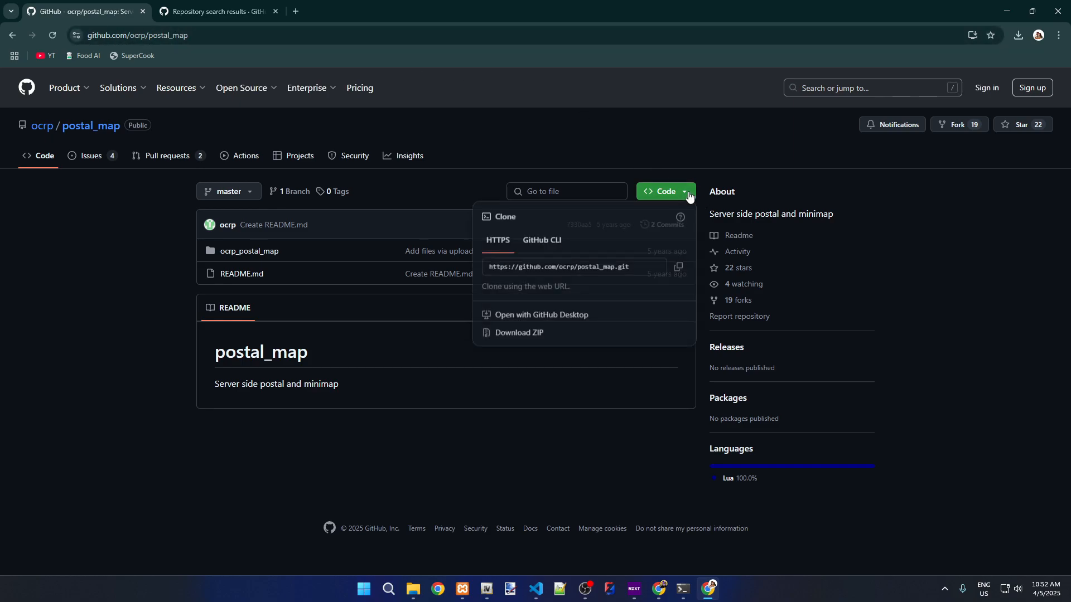
pyautogui.click(525, 334)
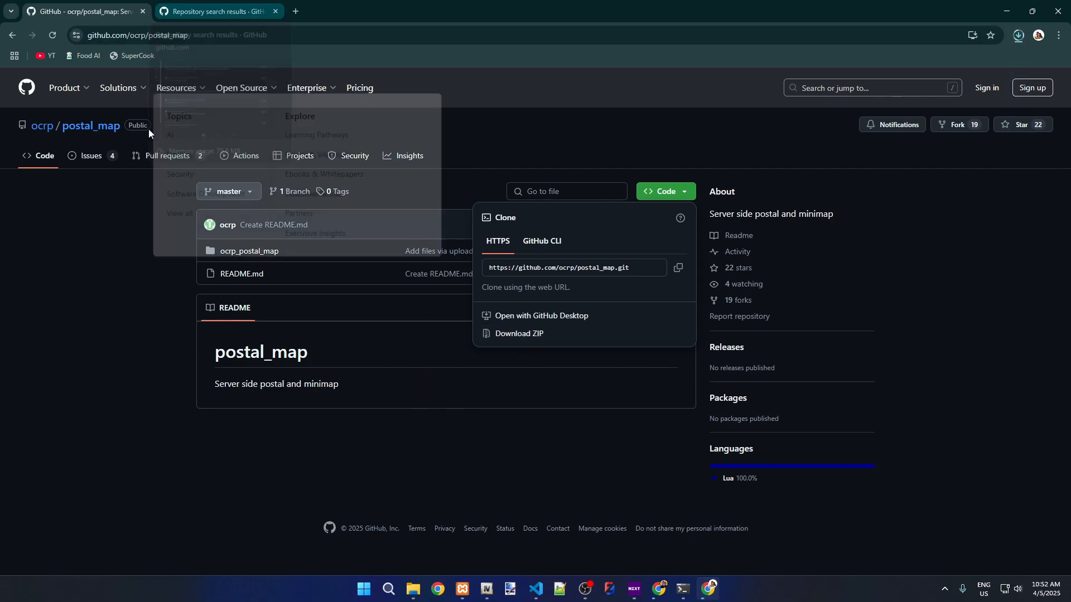
pyautogui.click(115, 192)
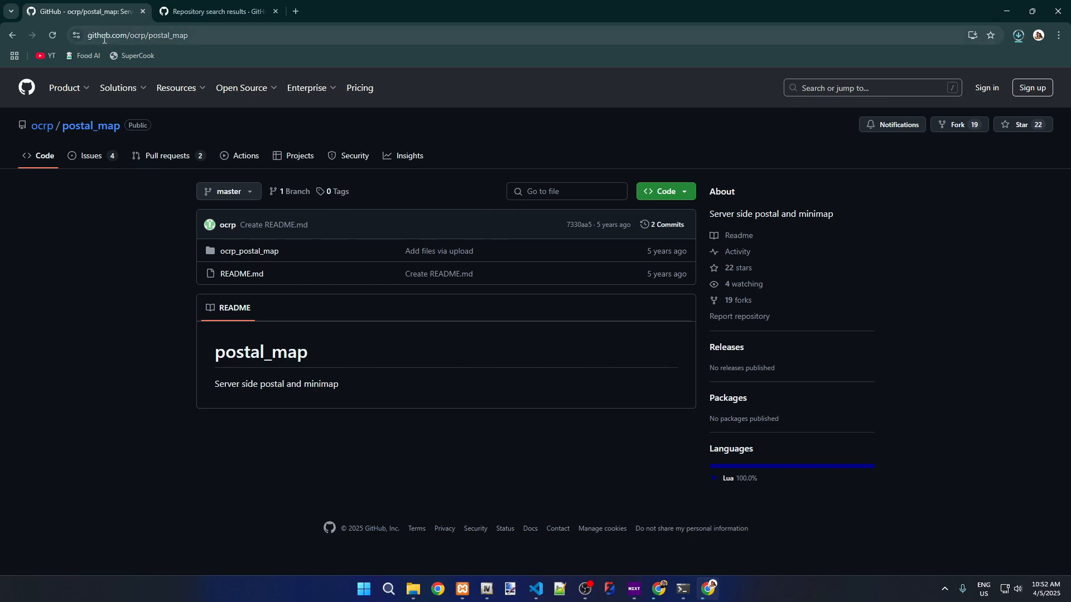
# Step: Search GitHub for "postal map fivem" and look at the FlyBanditMods_Custom-_NY_Postal_Map repository and its README
pyautogui.moveTo(67, 88)
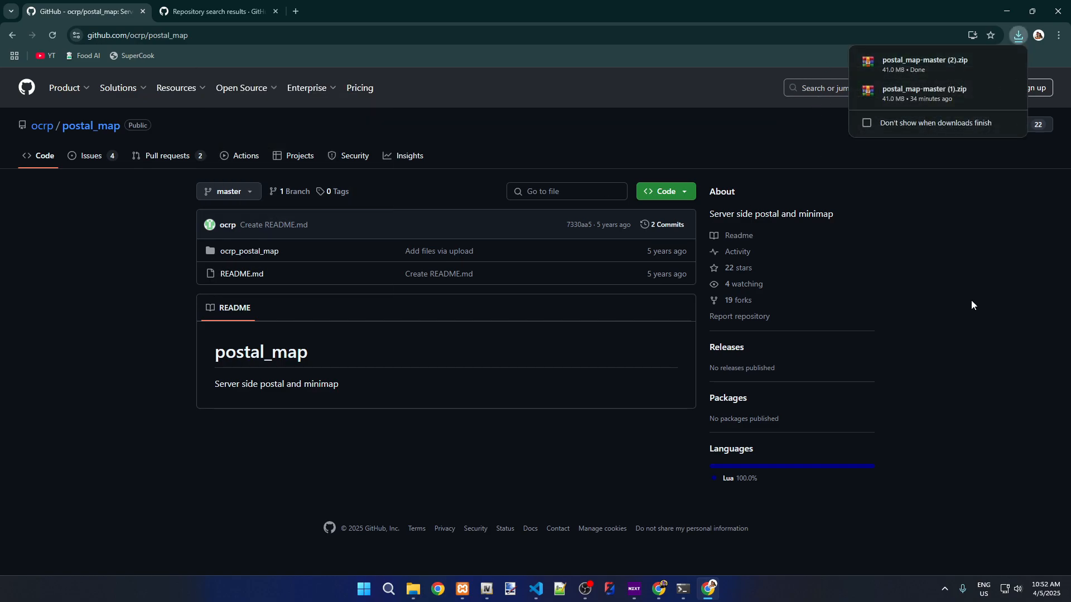
pyautogui.click(872, 86)
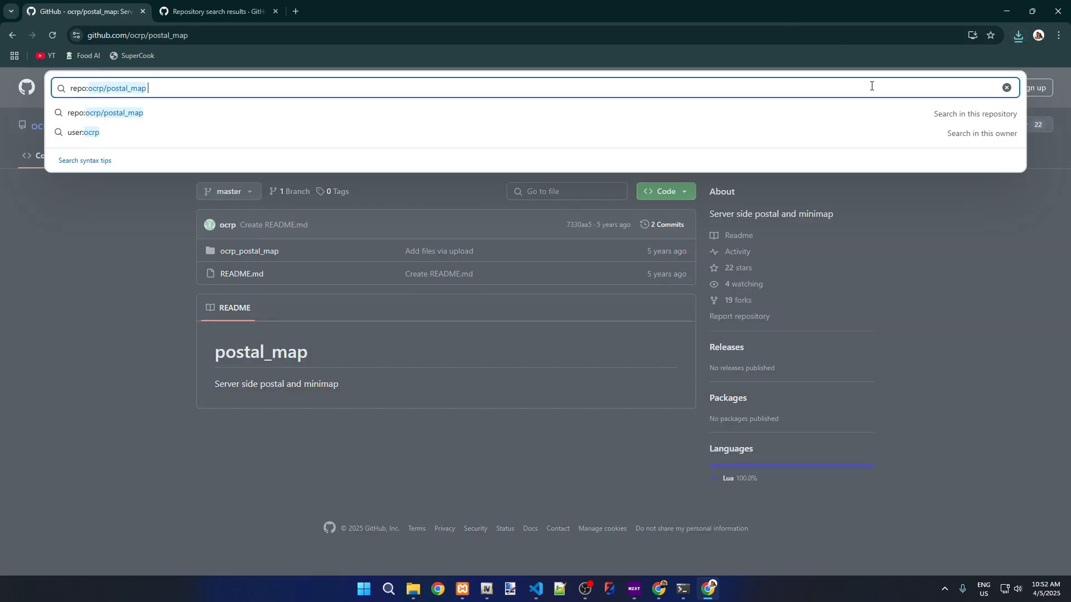
pyautogui.hotkey('ctrl', 'a')
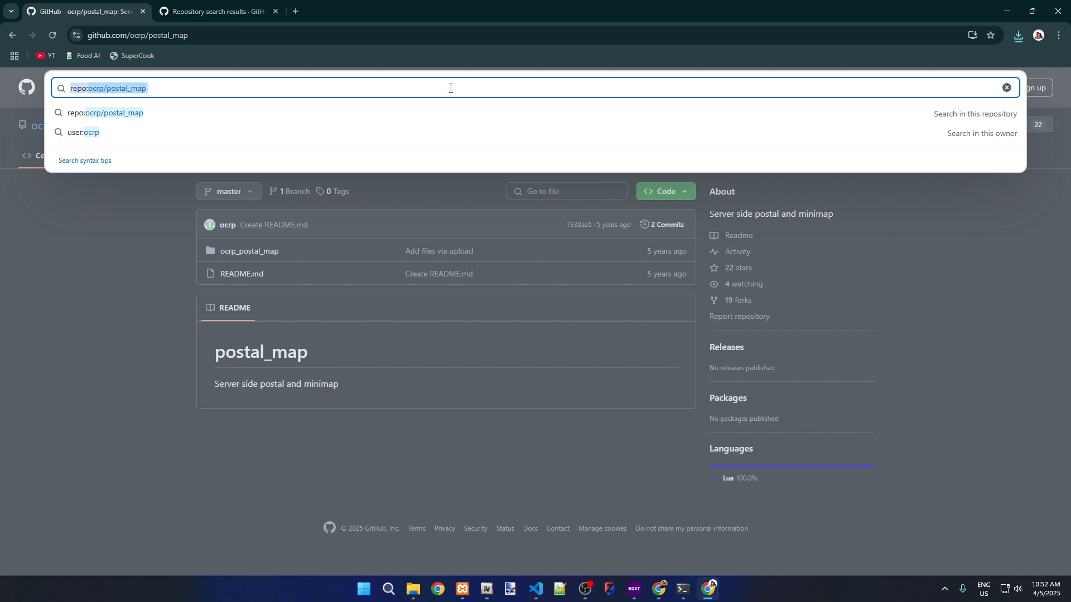
pyautogui.write('p')
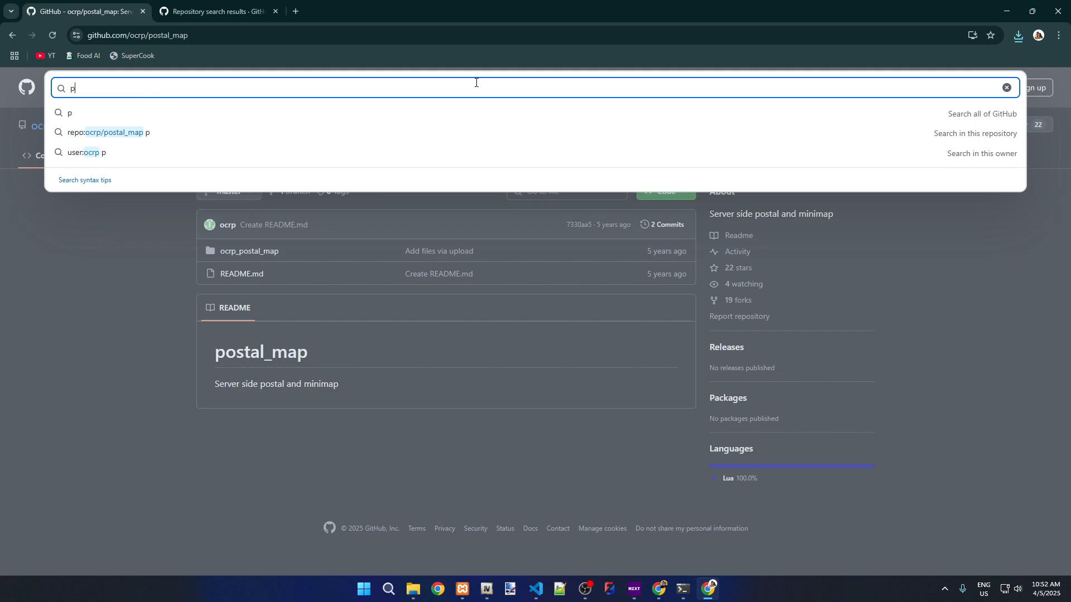
pyautogui.write('ostal mm')
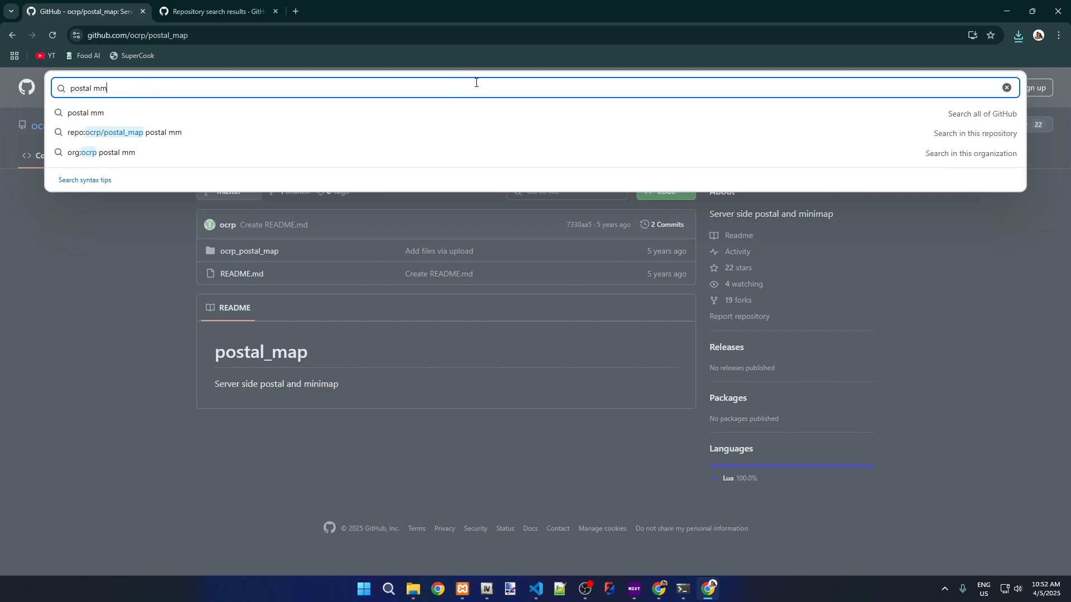
pyautogui.write('ap')
pyautogui.press('BackSpace')
pyautogui.press('BackSpace')
pyautogui.write('ap fivem')
pyautogui.press('Return')
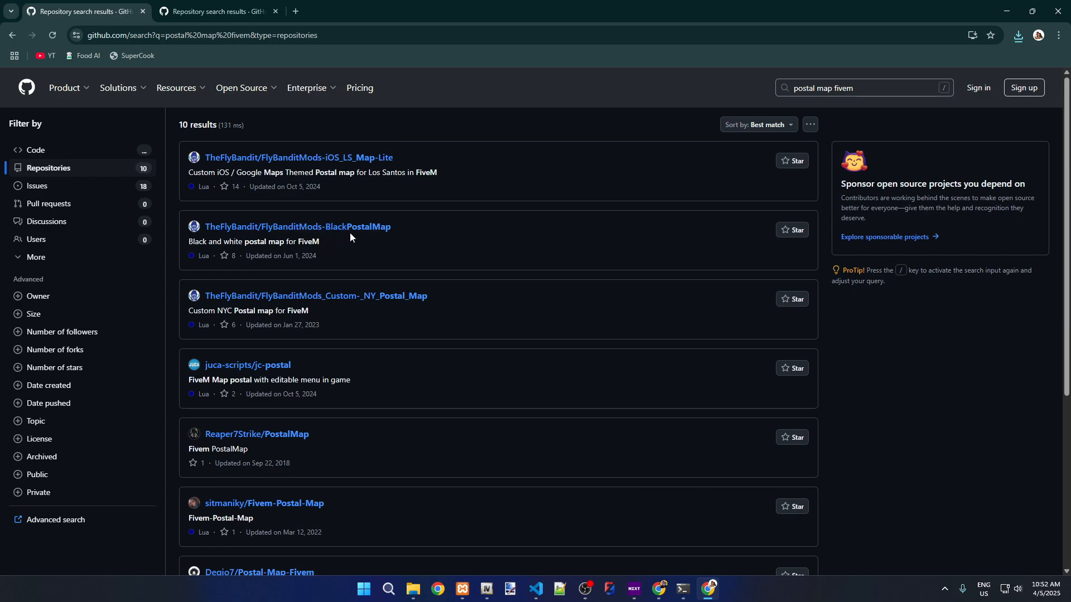
pyautogui.click(369, 300)
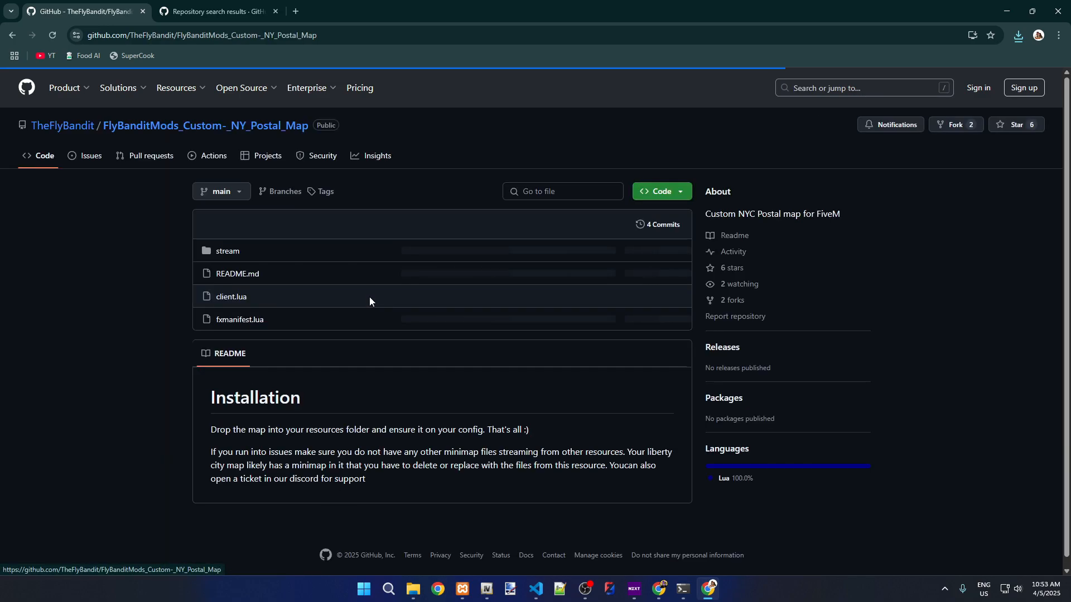
pyautogui.scroll(-1, 369, 302)
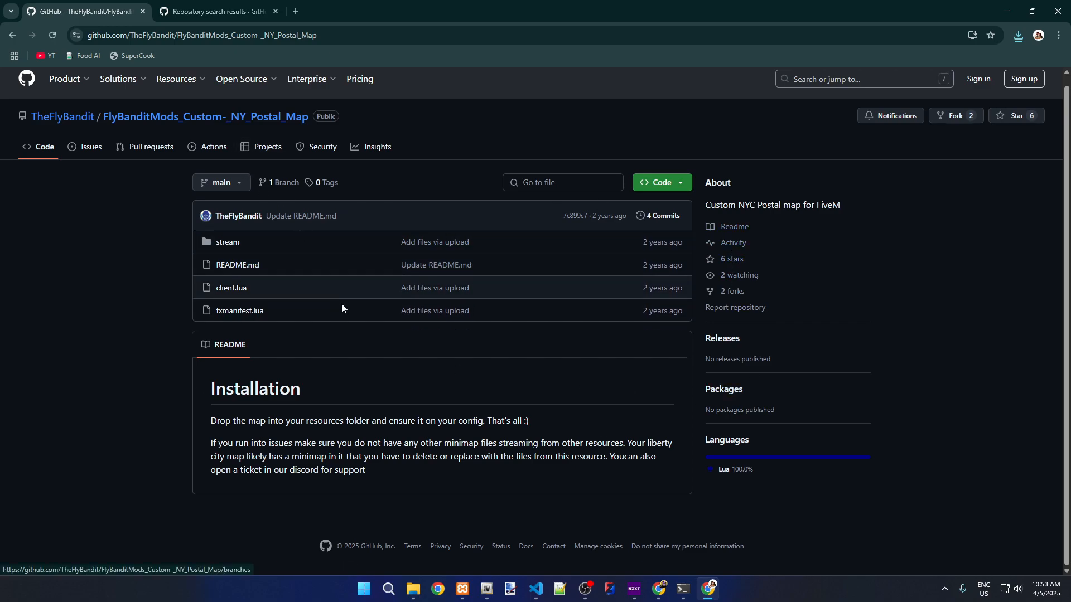
# Step: Open the downloaded postal_map-master (2).zip in WinRAR and minimise the browser
pyautogui.click(1018, 36)
pyautogui.click(892, 80)
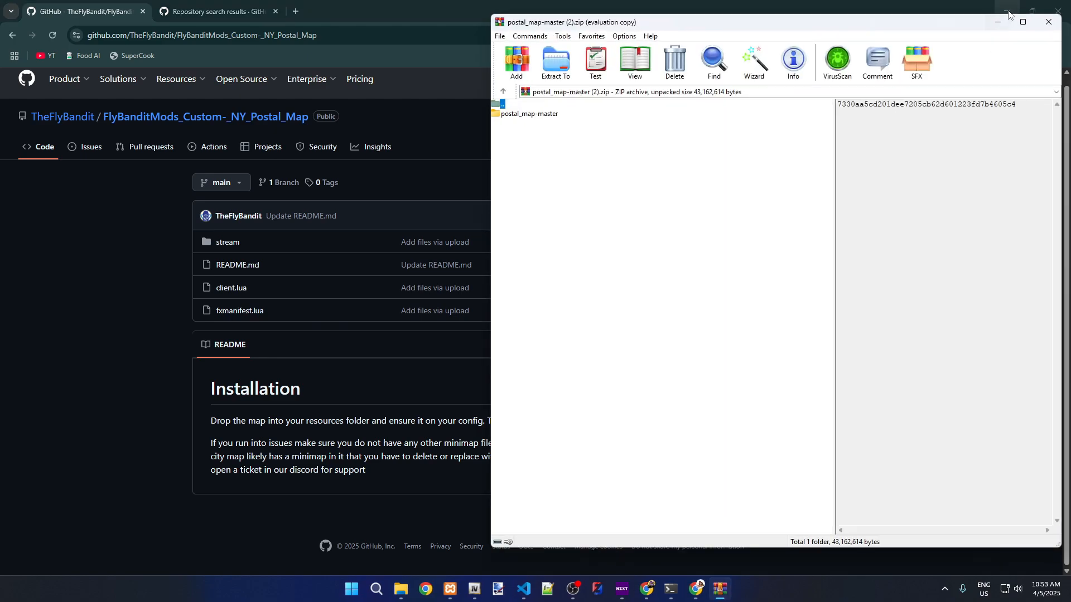
pyautogui.click(1007, 9)
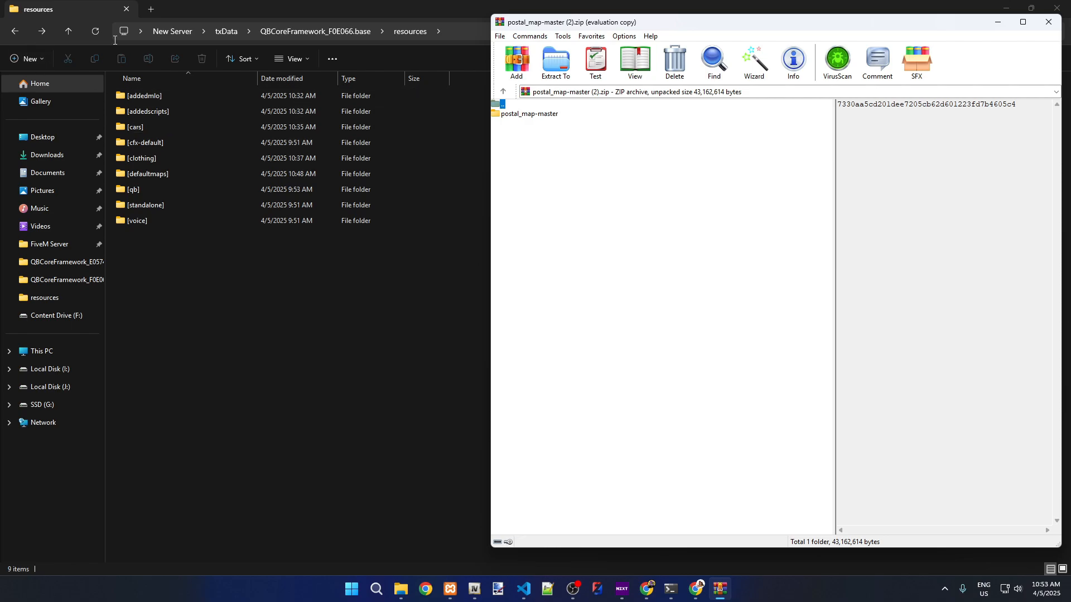
# Step: Reopen the resources folder of QBCoreFramework_F0E066.base and place the File Explorer window beside the archive window
pyautogui.click(15, 31)
pyautogui.click(15, 32)
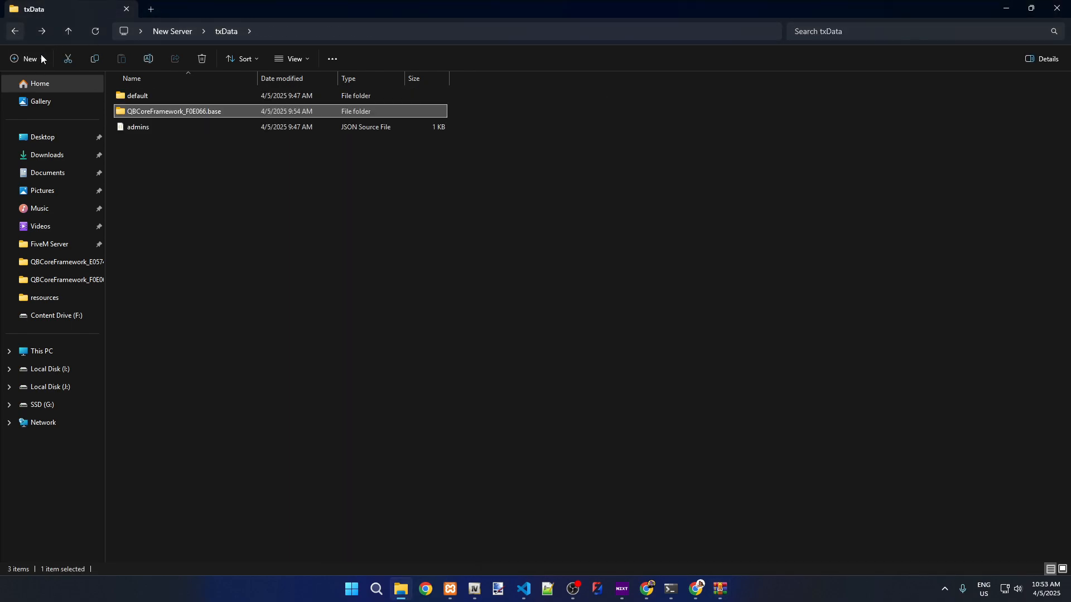
pyautogui.doubleClick(150, 112)
pyautogui.doubleClick(154, 114)
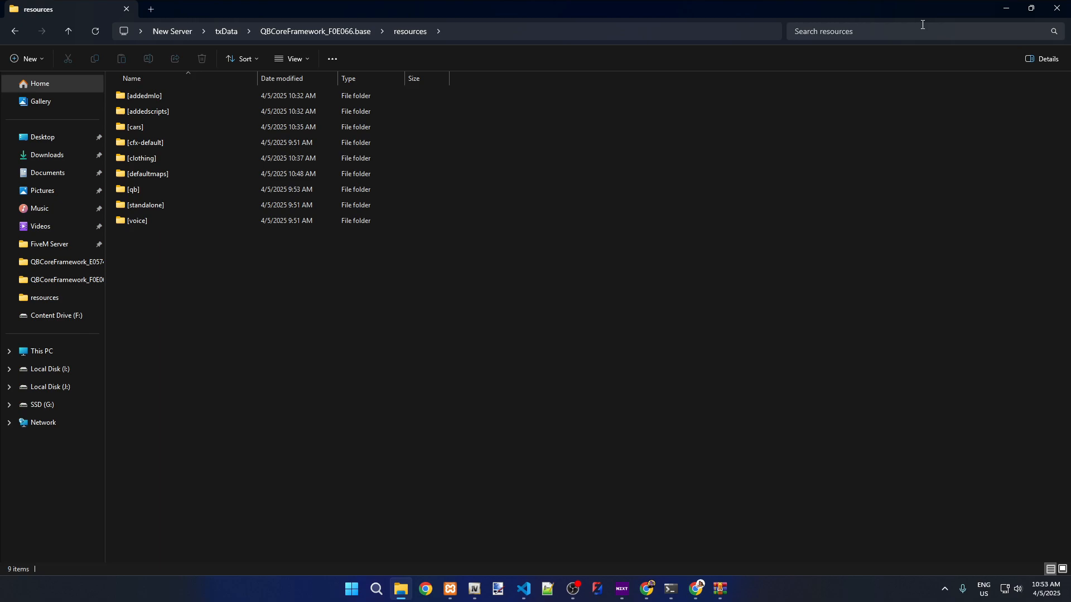
pyautogui.moveTo(921, 9); pyautogui.dragTo(350, 27)
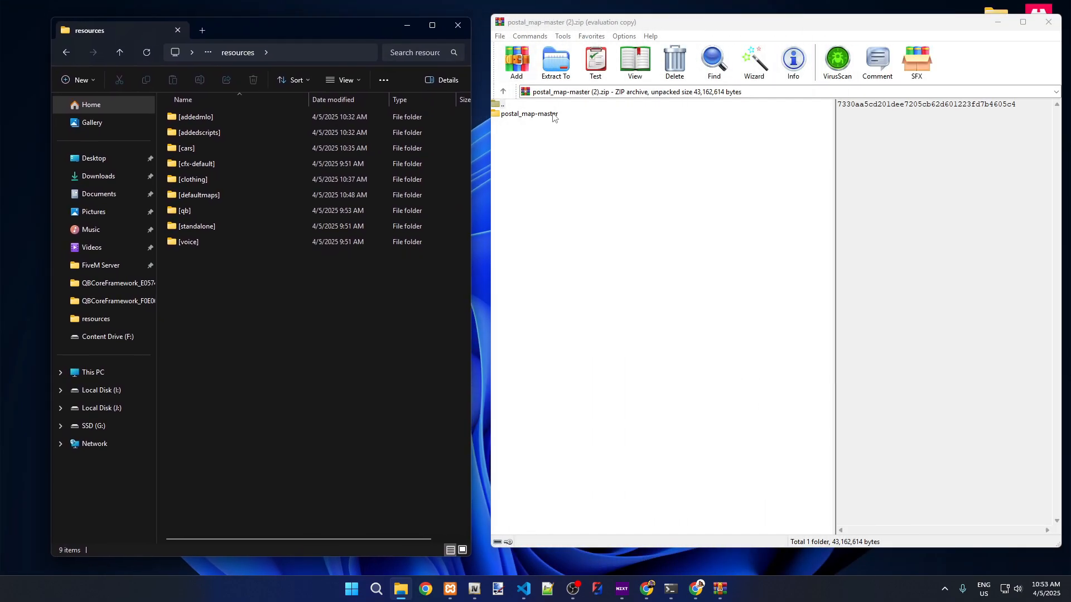
# Step: Look inside the archive's ocrp_postal_map folder, back out to Downloads, and reopen postal_map-master (2).zip at its postal_map-master folder
pyautogui.click(554, 117)
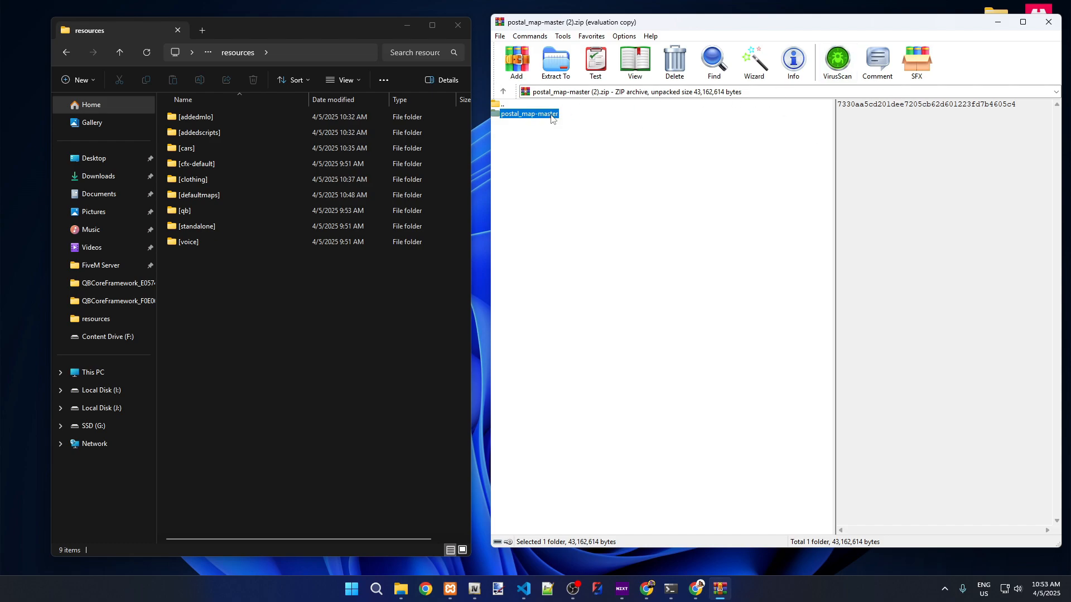
pyautogui.click(560, 159)
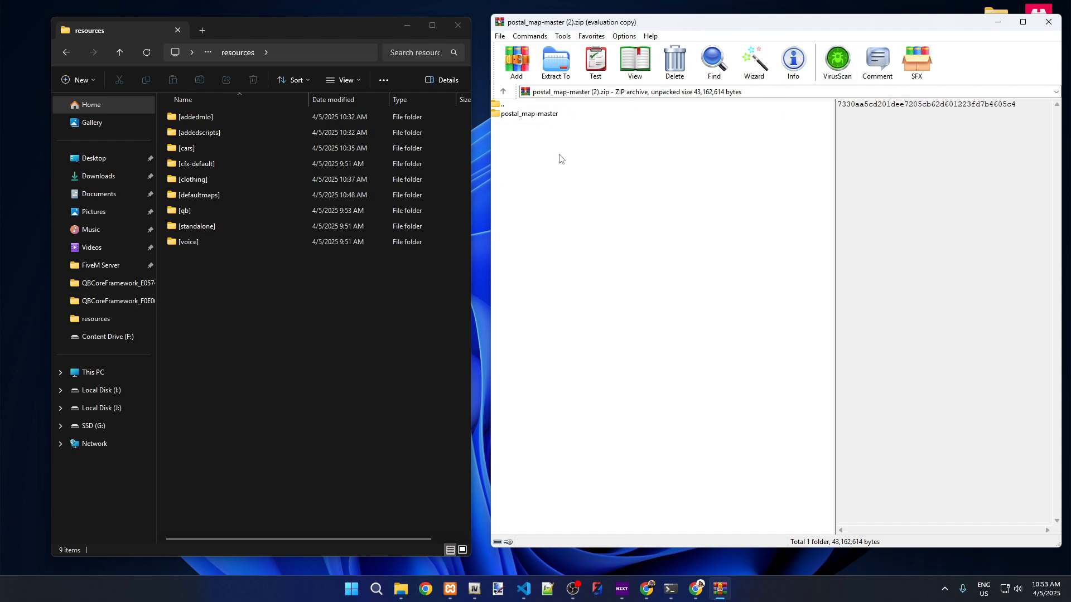
pyautogui.doubleClick(532, 116)
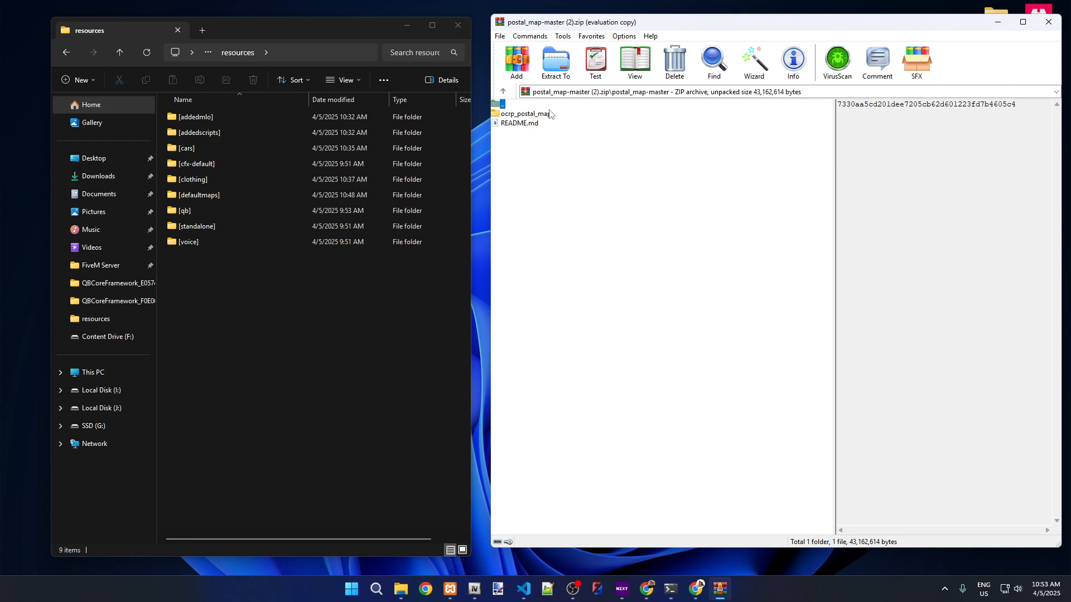
pyautogui.doubleClick(538, 114)
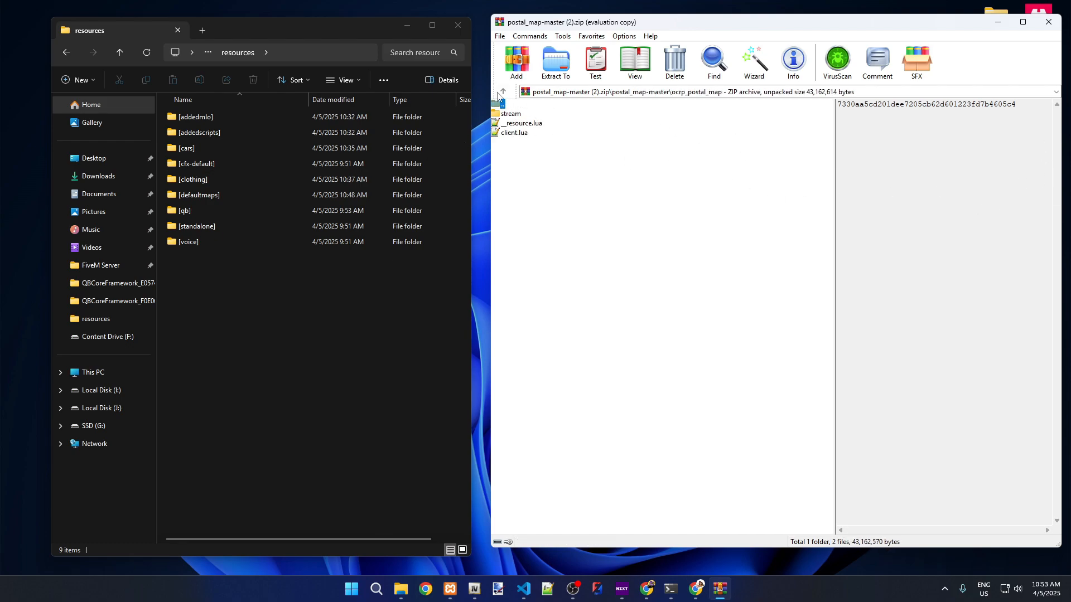
pyautogui.click(501, 94)
pyautogui.click(500, 94)
pyautogui.click(500, 94)
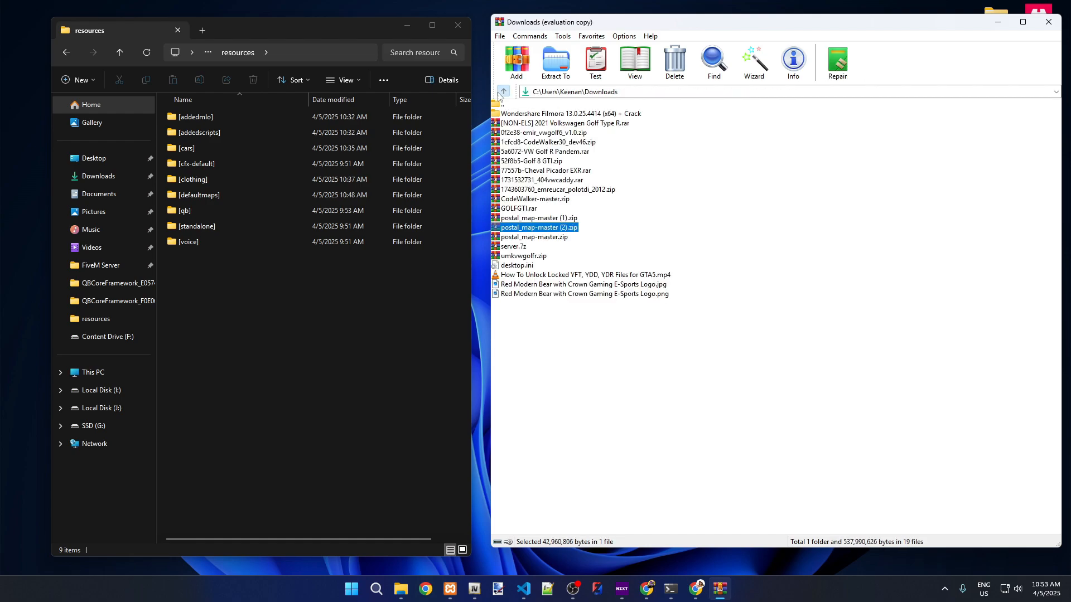
pyautogui.doubleClick(539, 228)
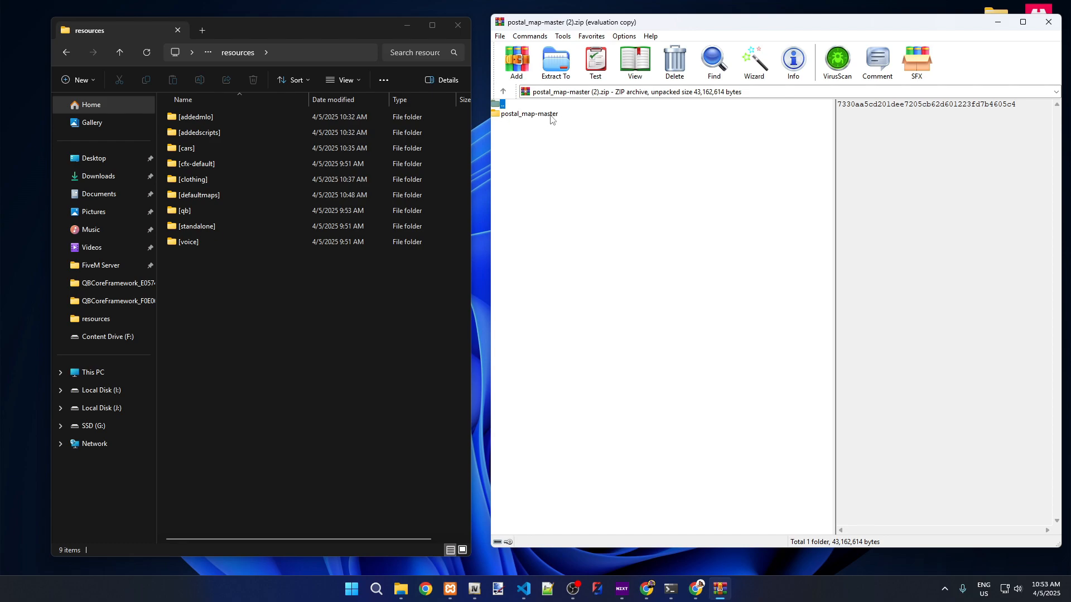
pyautogui.doubleClick(542, 119)
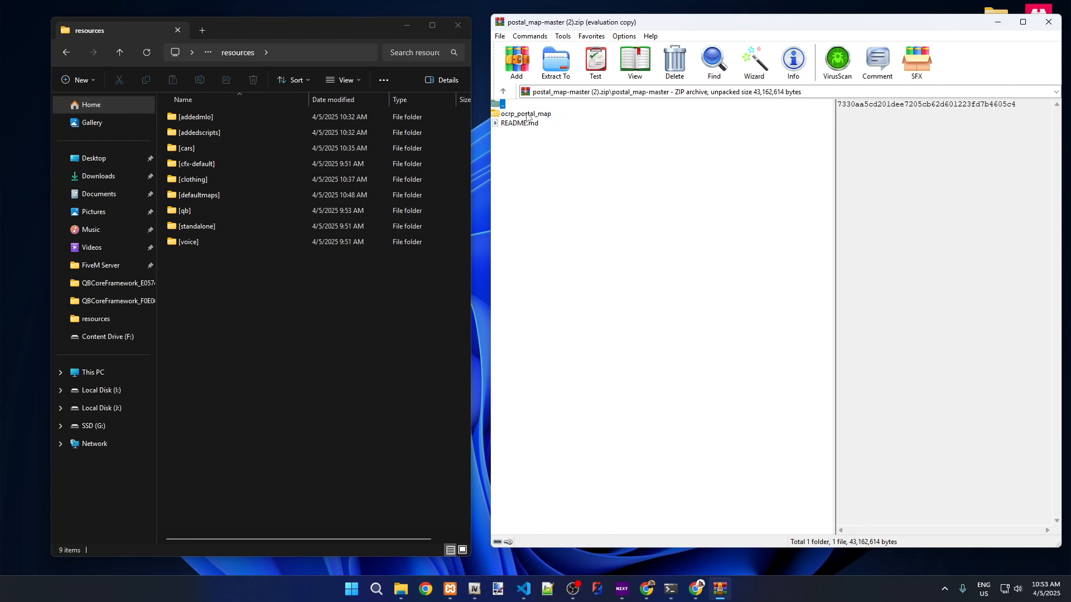
# Step: Open the archive's ocrp_postal_map folder and compare its contents with the qb-adminmenu resource inside the [qb] folder
pyautogui.doubleClick(528, 114)
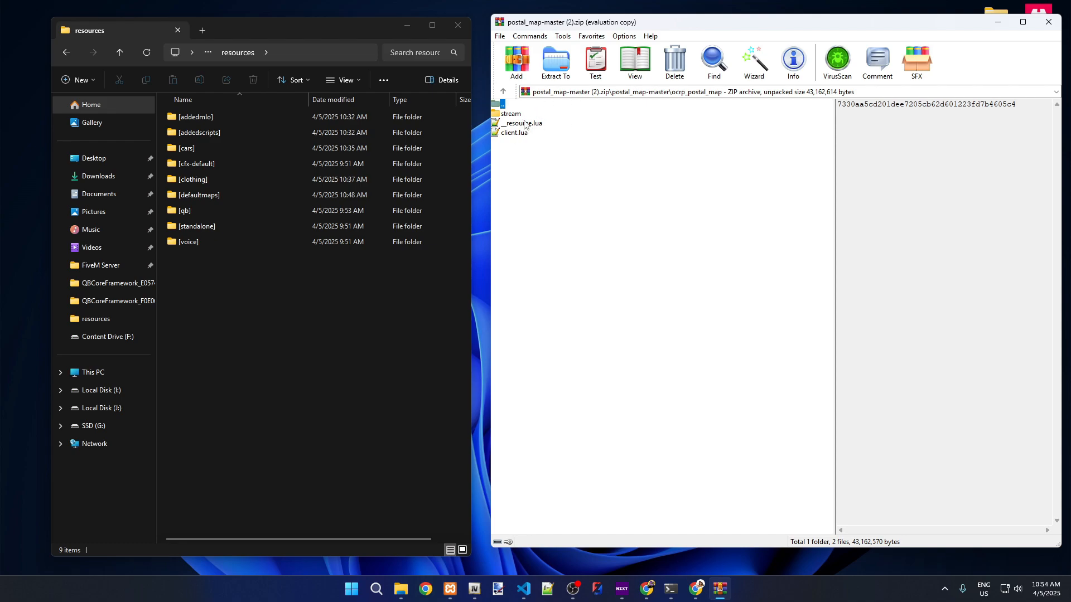
pyautogui.click(220, 210)
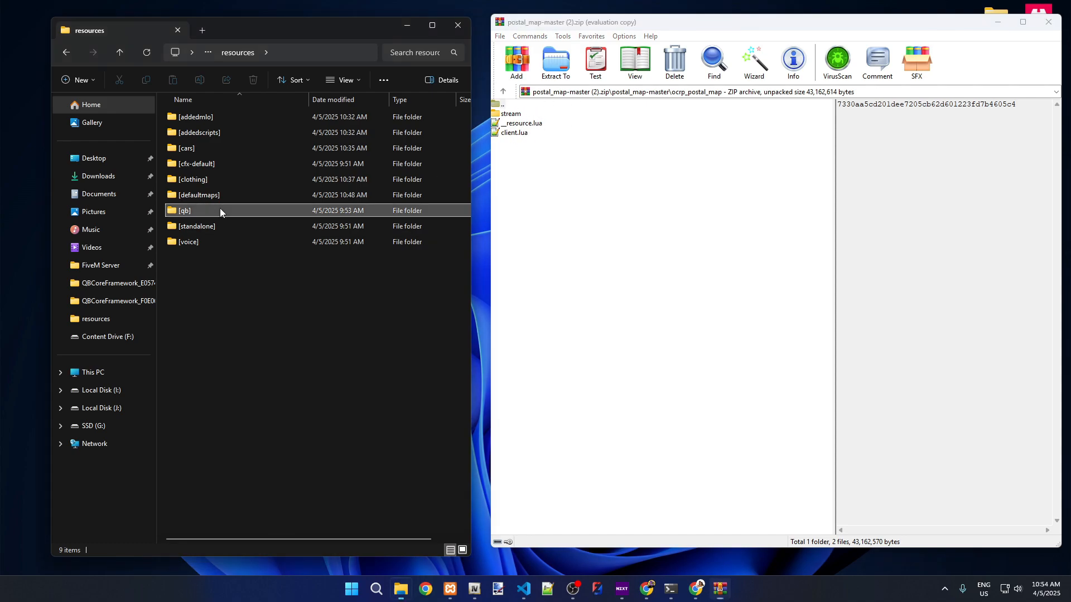
pyautogui.doubleClick(219, 210)
pyautogui.doubleClick(209, 121)
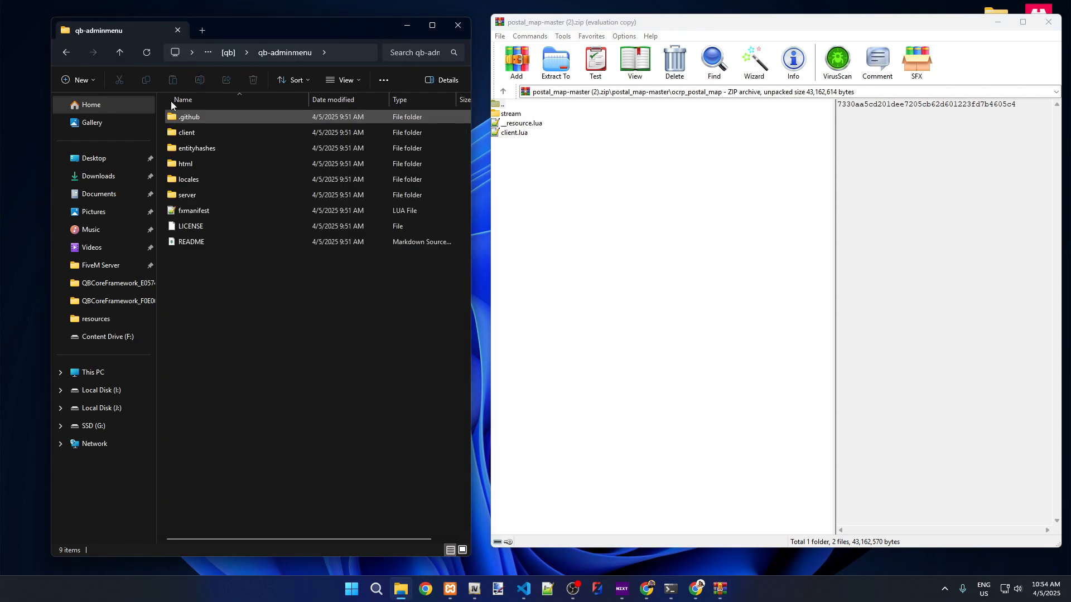
pyautogui.click(66, 53)
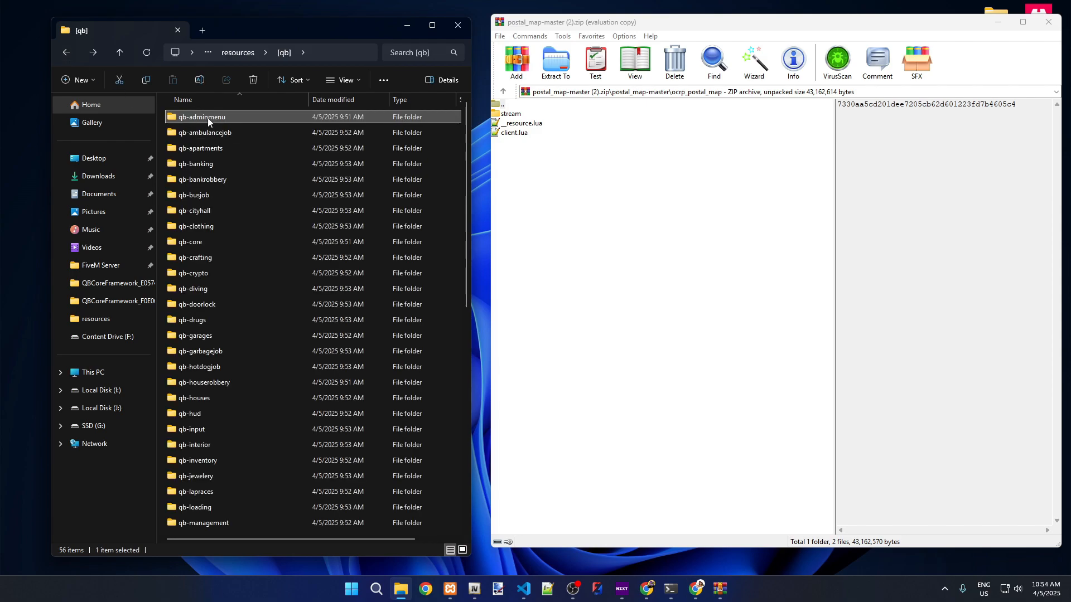
pyautogui.doubleClick(208, 118)
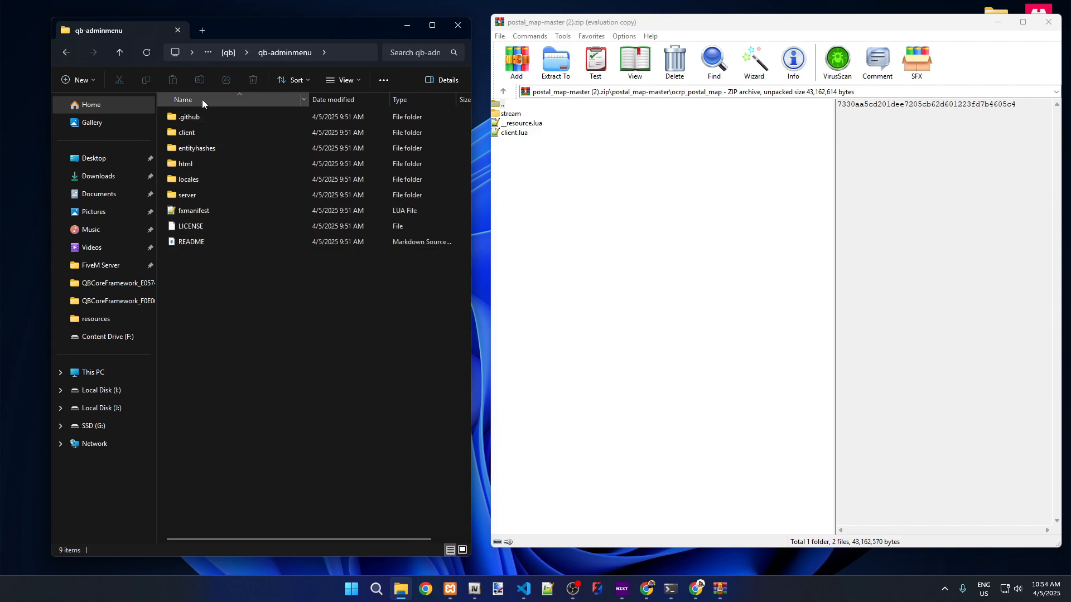
pyautogui.click(68, 53)
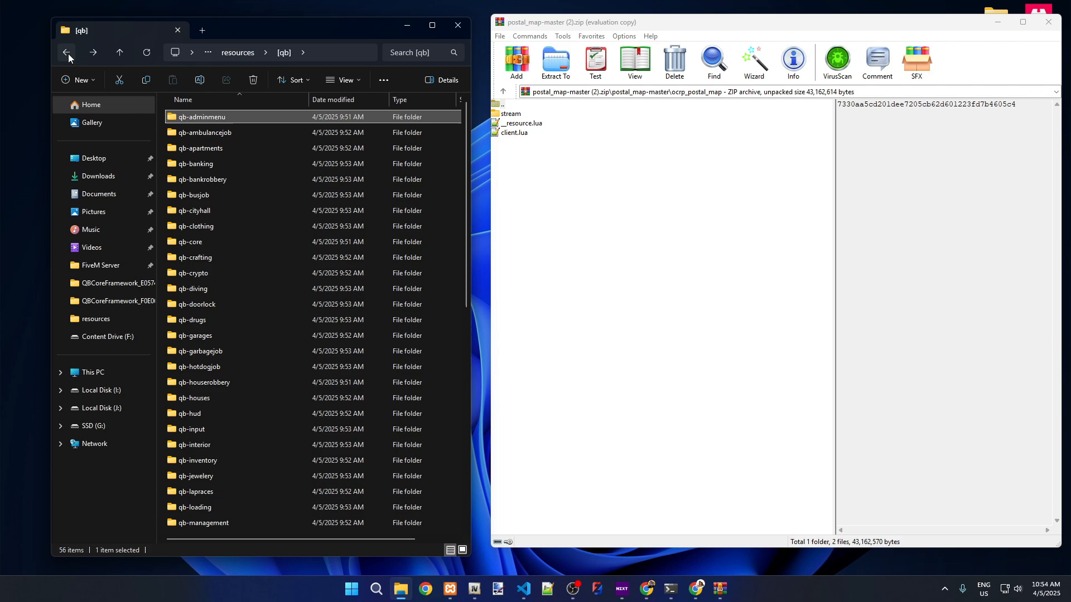
# Step: Back out of the archive to Downloads, reopen postal_map-master (2).zip down to ocrp_postal_map, and return to its postal_map-master folder
pyautogui.click(502, 95)
pyautogui.click(502, 93)
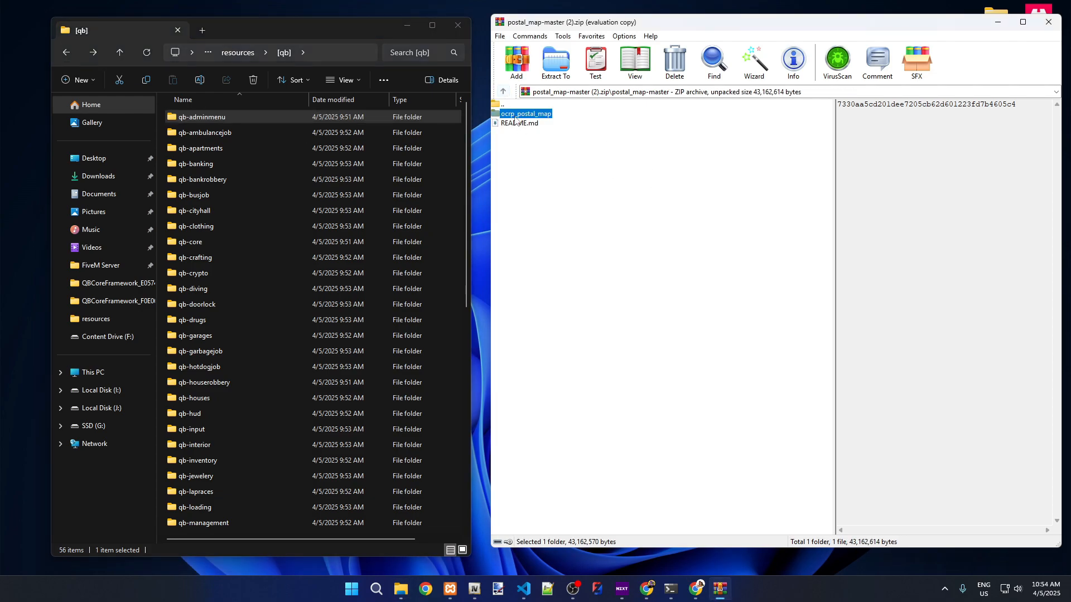
pyautogui.click(503, 93)
pyautogui.click(503, 93)
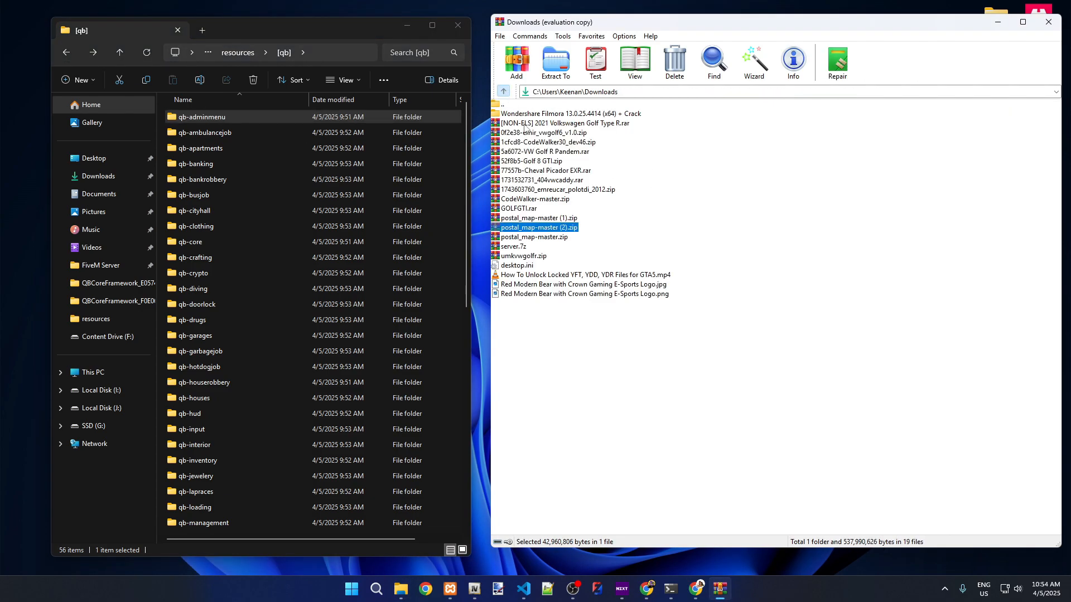
pyautogui.doubleClick(531, 229)
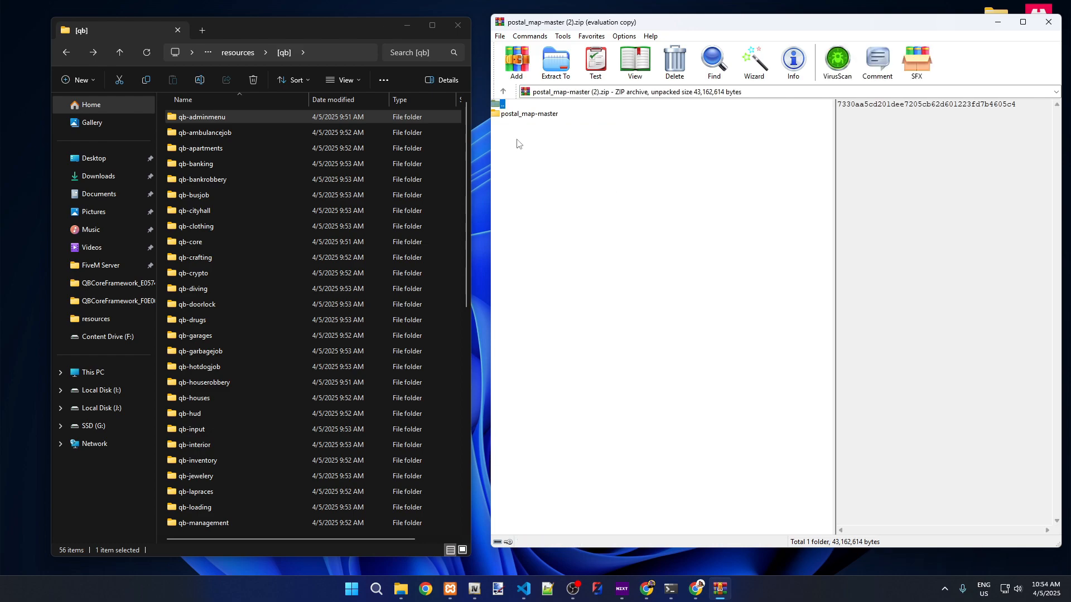
pyautogui.doubleClick(530, 115)
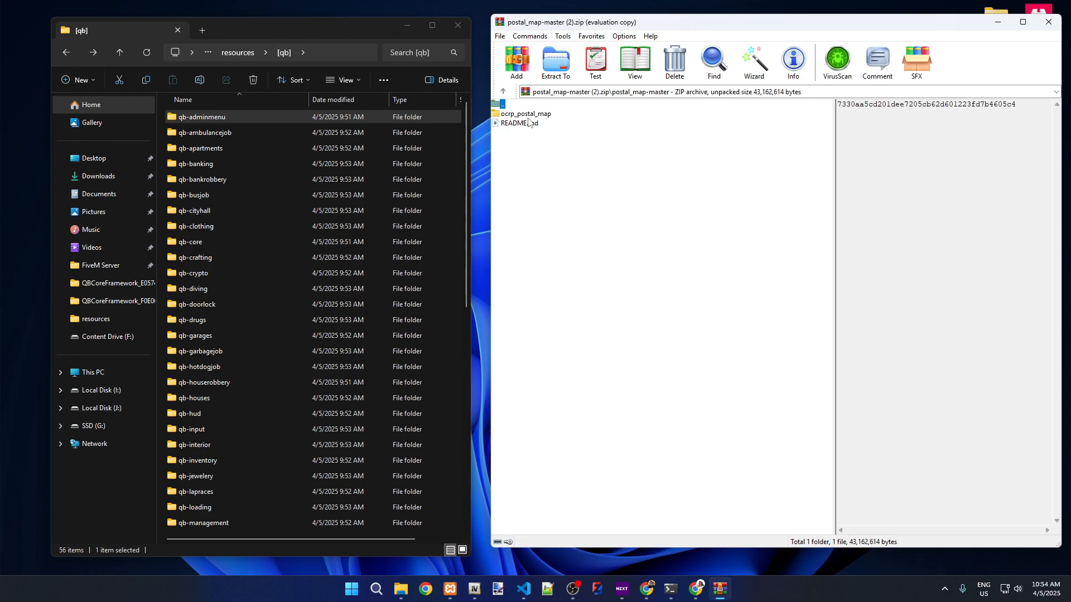
pyautogui.doubleClick(527, 114)
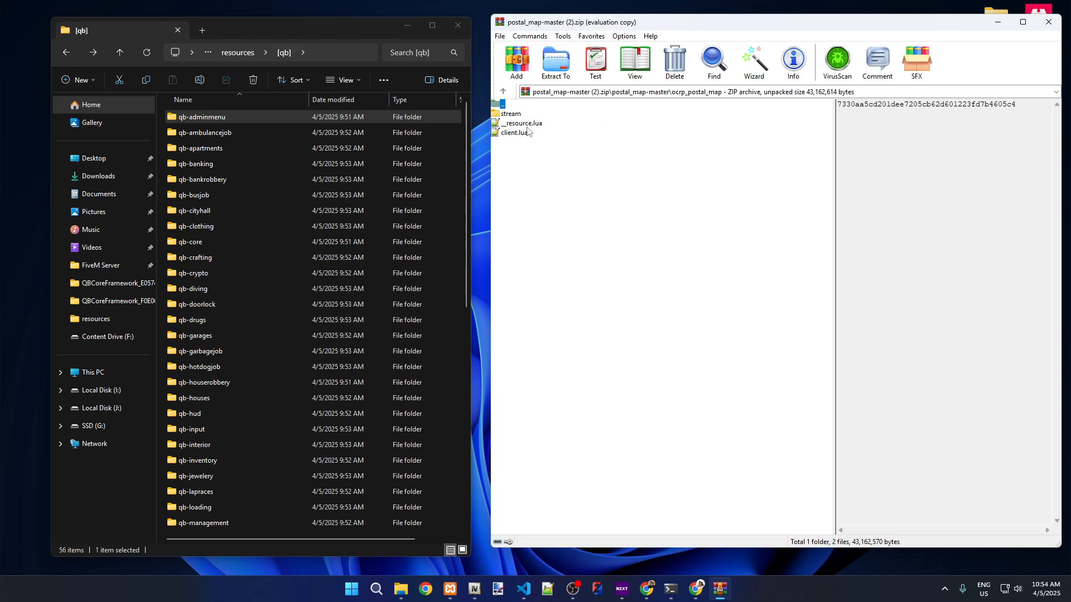
pyautogui.press('BackSpace')
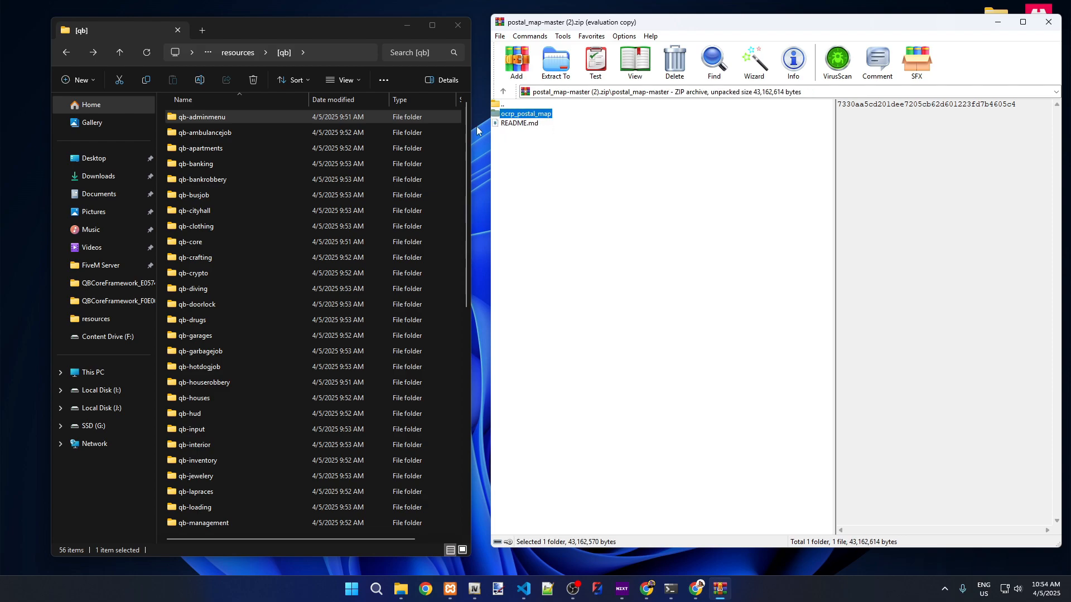
# Step: Return to the resources folder and check the [defaultmaps] ensure line of server.cfg in VS Code, minimising the editor again
pyautogui.click(322, 177)
pyautogui.press('BackSpace')
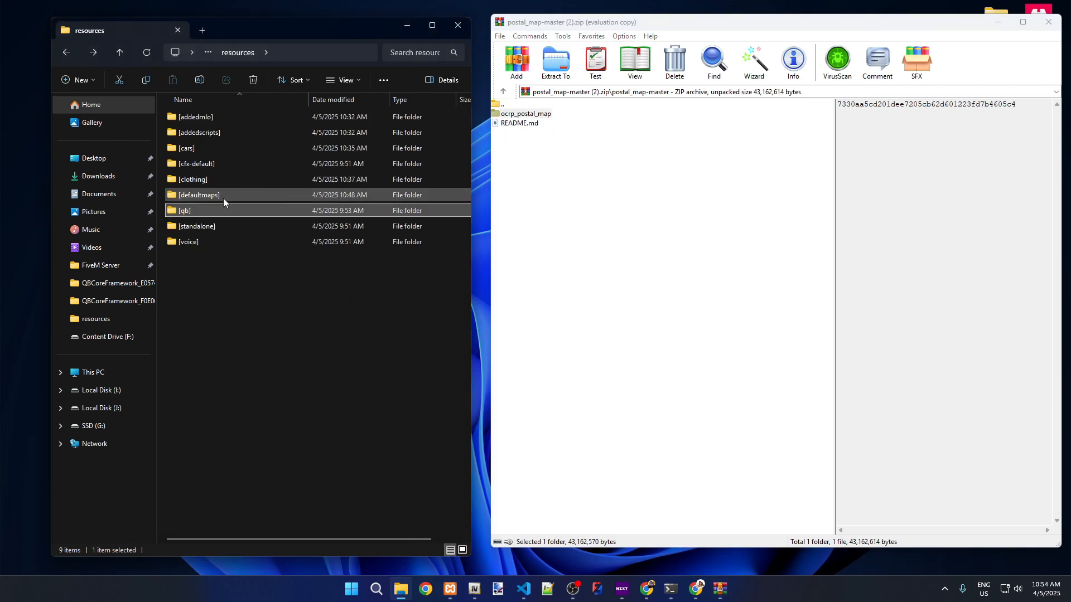
pyautogui.click(227, 217)
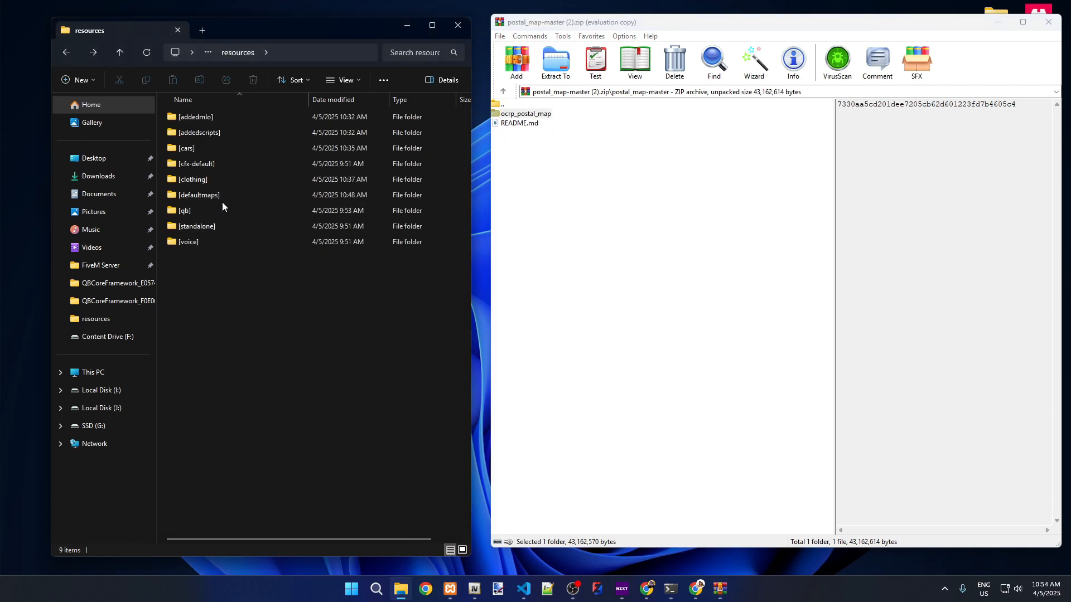
pyautogui.click(528, 599)
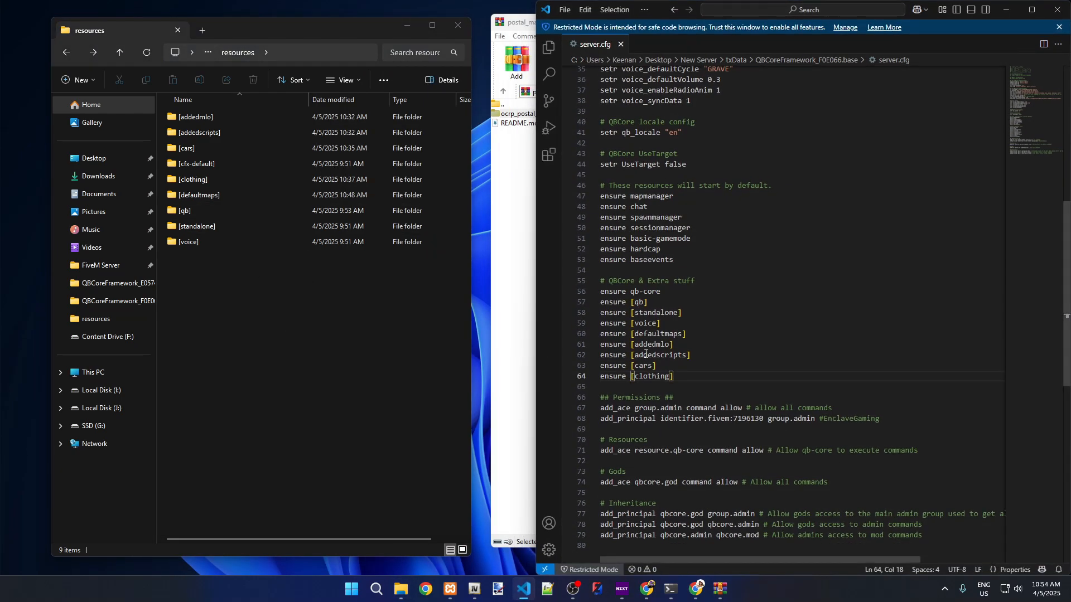
pyautogui.click(656, 334)
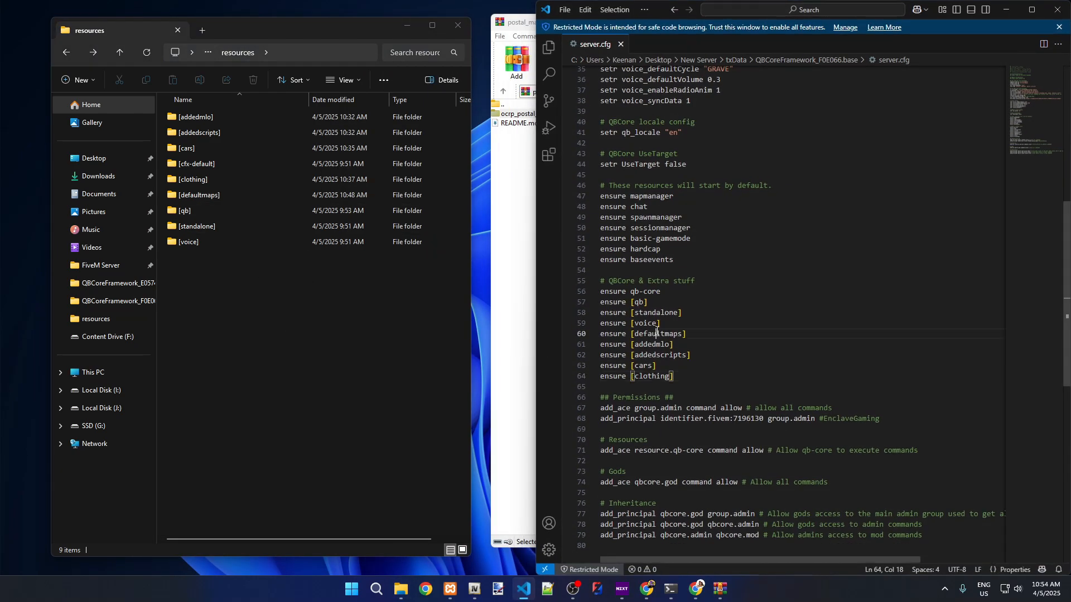
pyautogui.click(1009, 17)
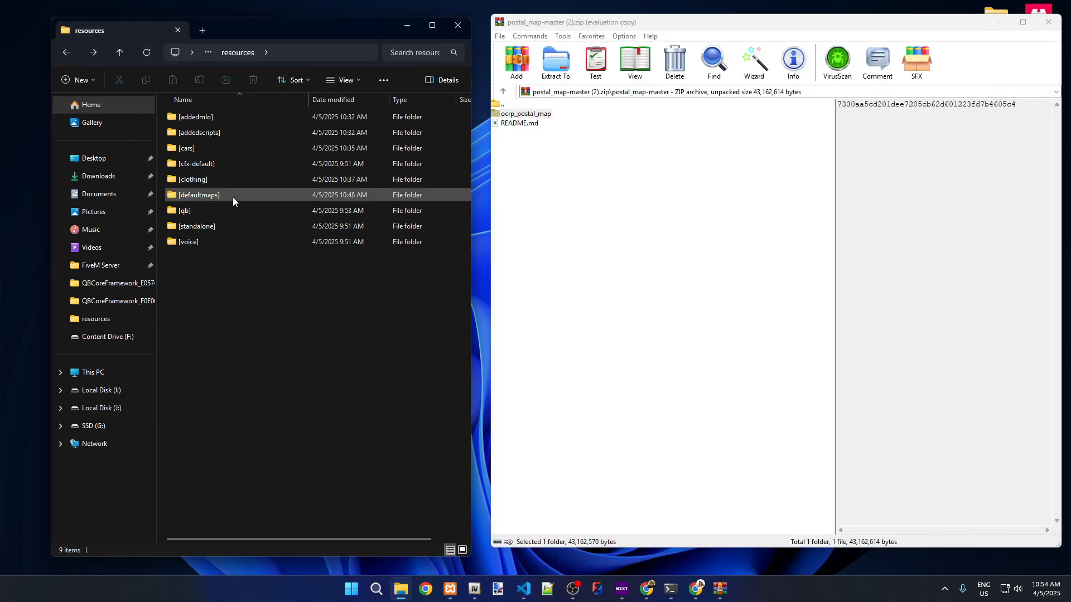
# Step: Extract the ocrp_postal_map folder from the archive into the [defaultmaps] resource folder
pyautogui.doubleClick(233, 196)
pyautogui.click(528, 137)
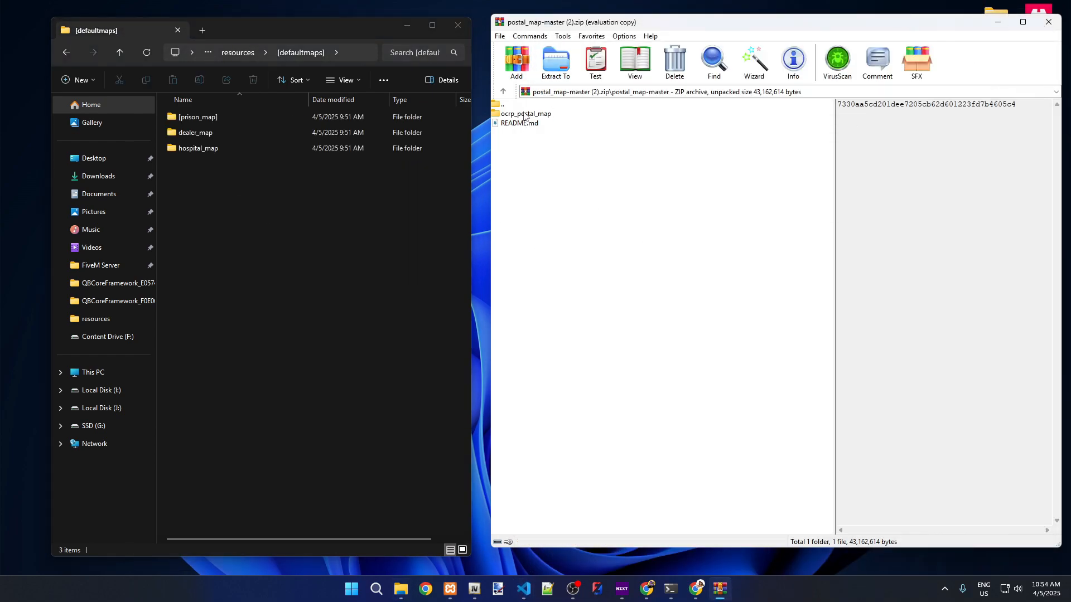
pyautogui.moveTo(525, 116); pyautogui.dragTo(265, 208)
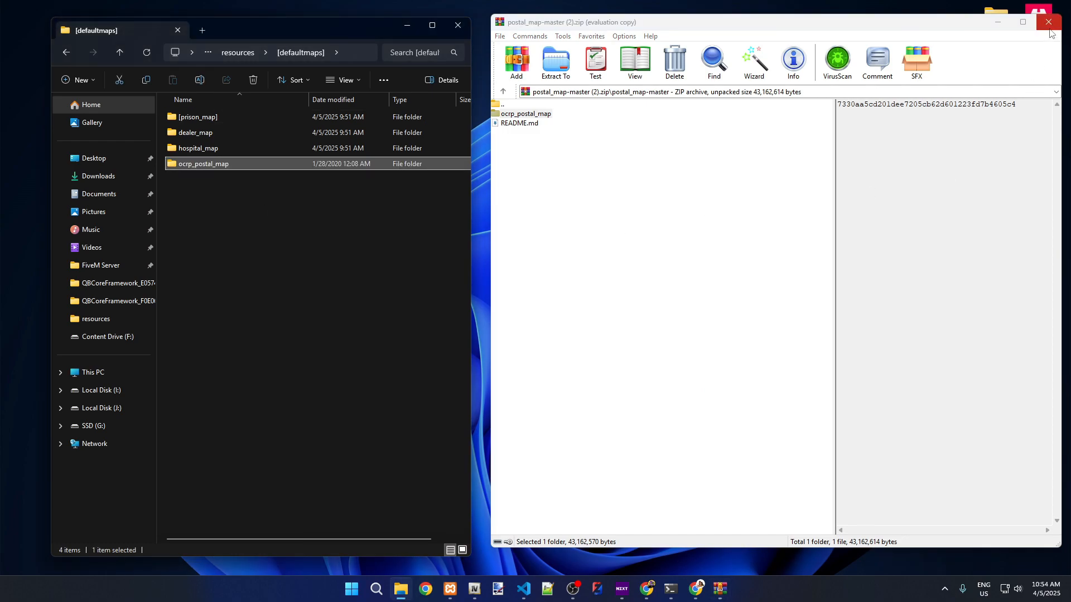
pyautogui.click(288, 338)
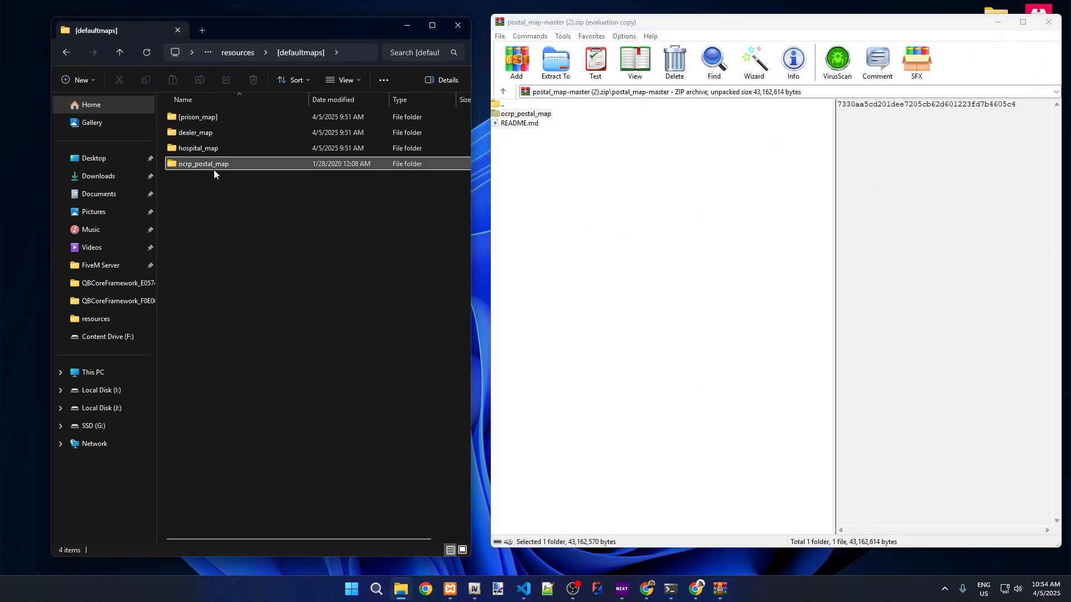
# Step: Delete ocrp_postal_map from the [defaultmaps] folder and go back to the resources folder
pyautogui.click(213, 168)
pyautogui.press('Delete')
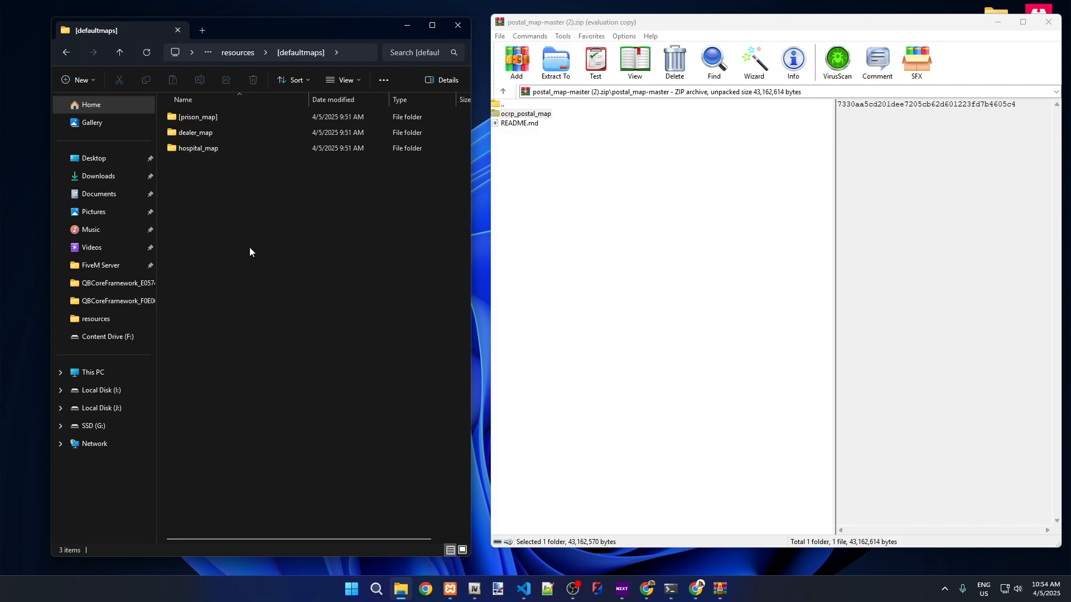
pyautogui.hotkey('alt', 'Left')
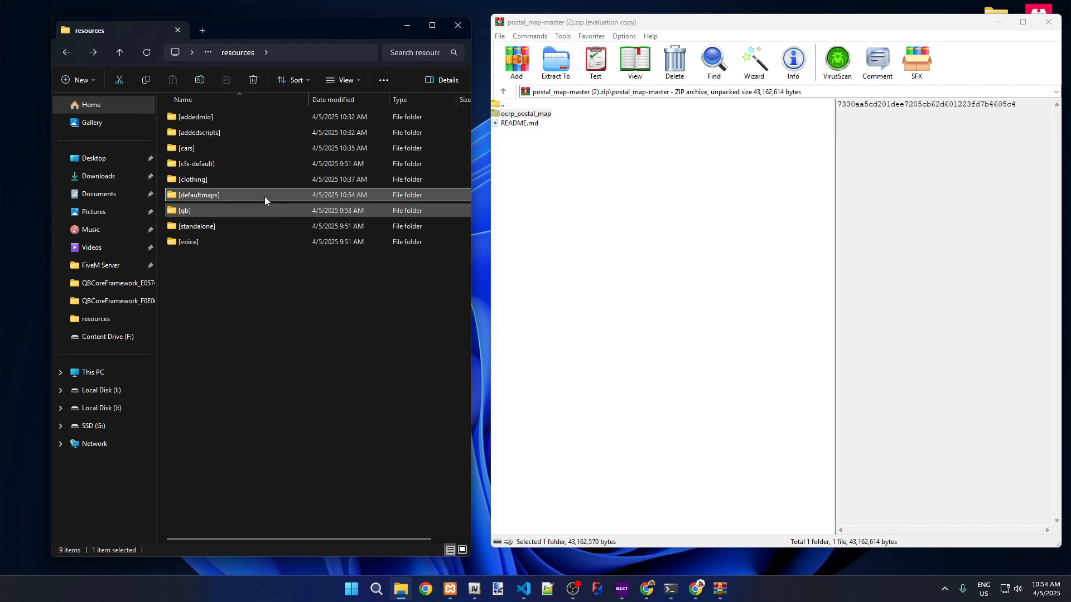
# Step: Select the [addedmlo], [addedscripts], [cars] and [clothing] folders together and clear the selection
pyautogui.click(205, 123)
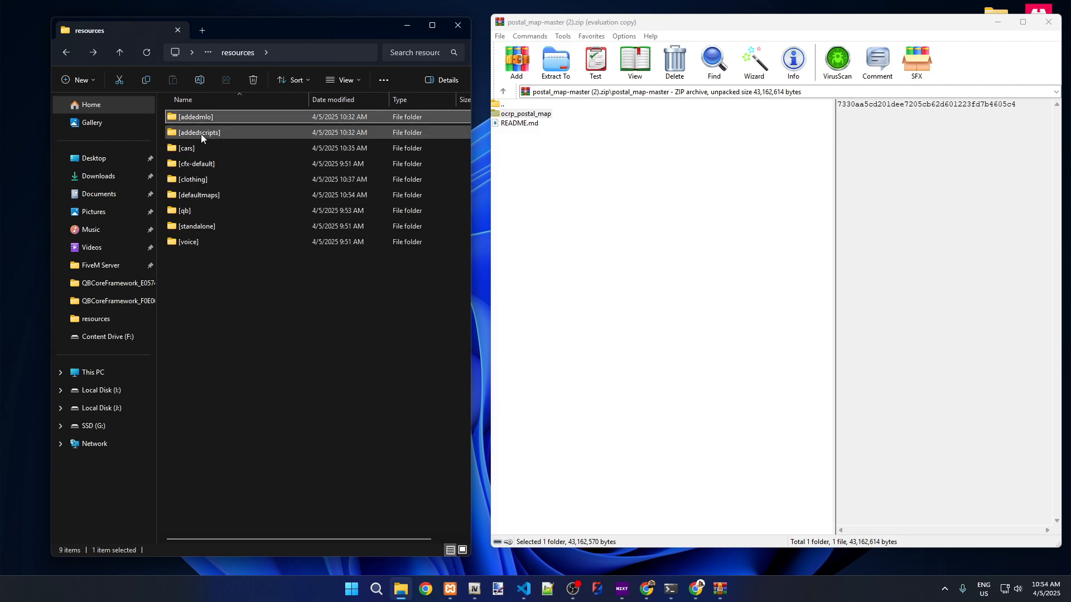
pyautogui.keyDown('shift'); pyautogui.click(171, 152); pyautogui.keyUp('shift')
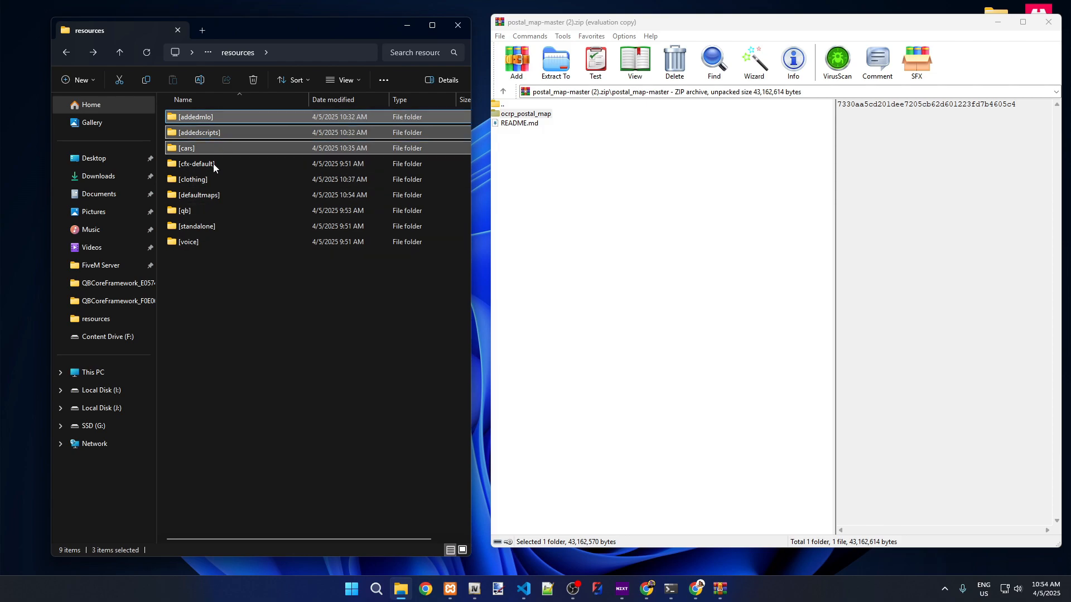
pyautogui.keyDown('ctrl'); pyautogui.click(206, 179); pyautogui.keyUp('ctrl')
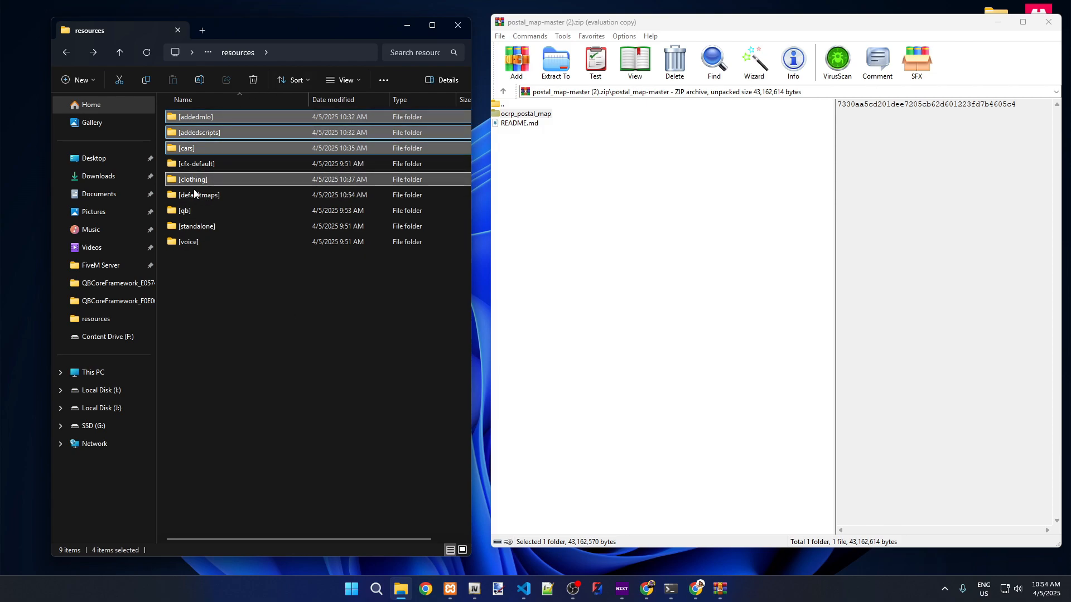
pyautogui.click(256, 356)
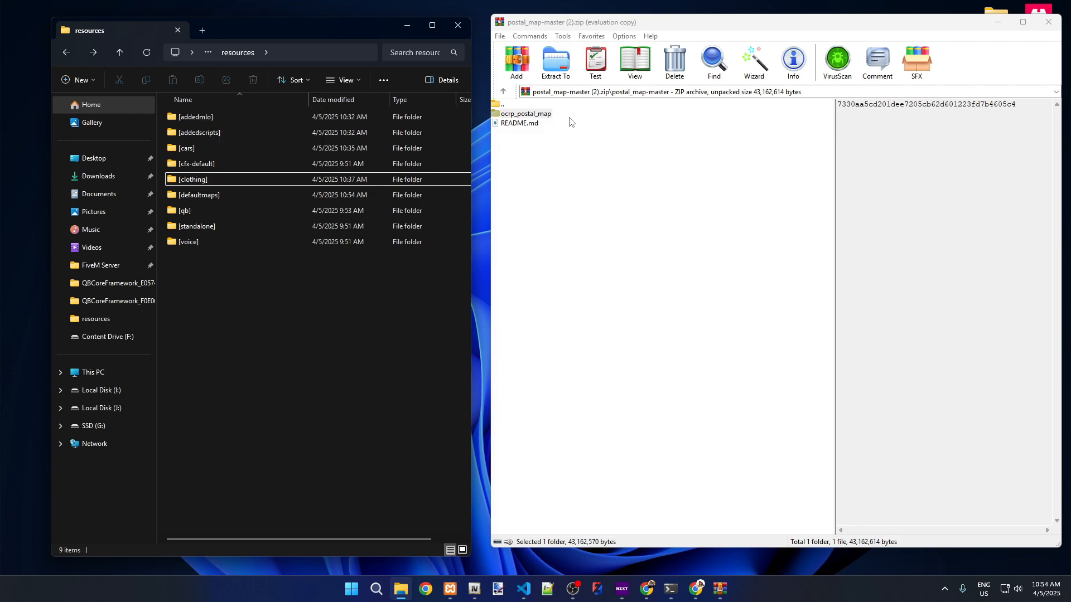
# Step: Look into [addedscripts], and extract the archive's ocrp_postal_map folder into the [addedmlo] resource folder instead
pyautogui.doubleClick(214, 135)
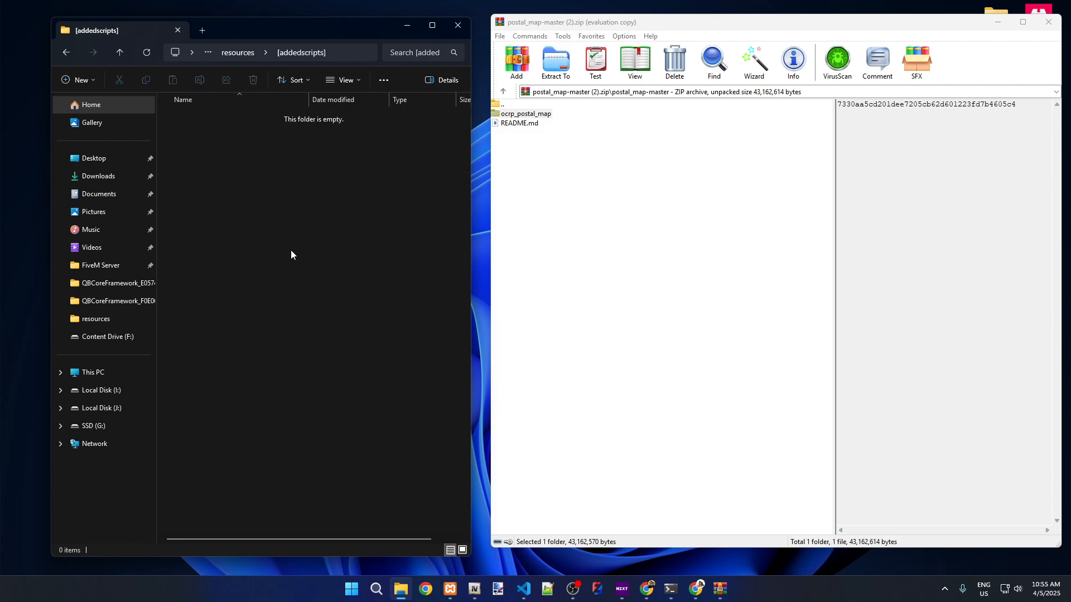
pyautogui.hotkey('alt', 'Left')
pyautogui.doubleClick(249, 119)
pyautogui.click(514, 113)
pyautogui.doubleClick(513, 113)
pyautogui.press('BackSpace')
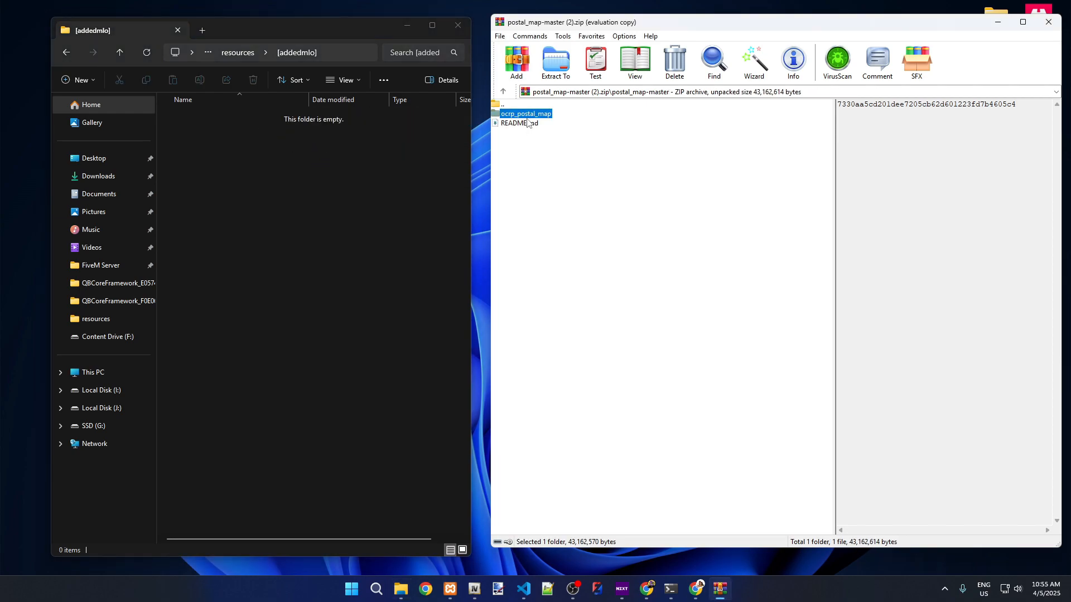
pyautogui.moveTo(531, 116); pyautogui.dragTo(293, 157)
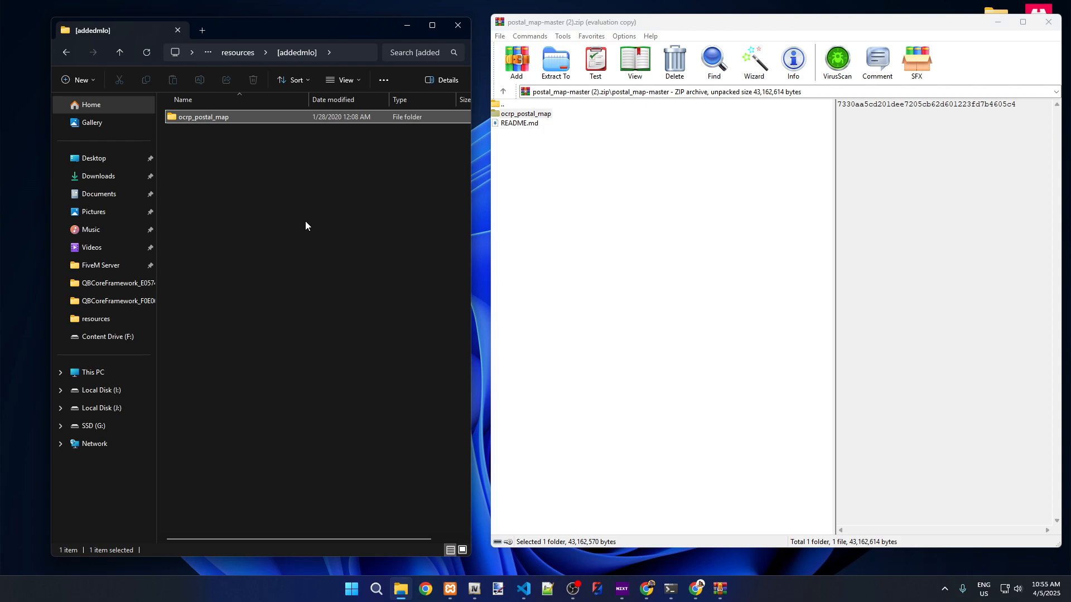
# Step: Reopen the [addedmlo] folder from resources to check its contents, and return to the resources folder
pyautogui.hotkey('alt', 'Left')
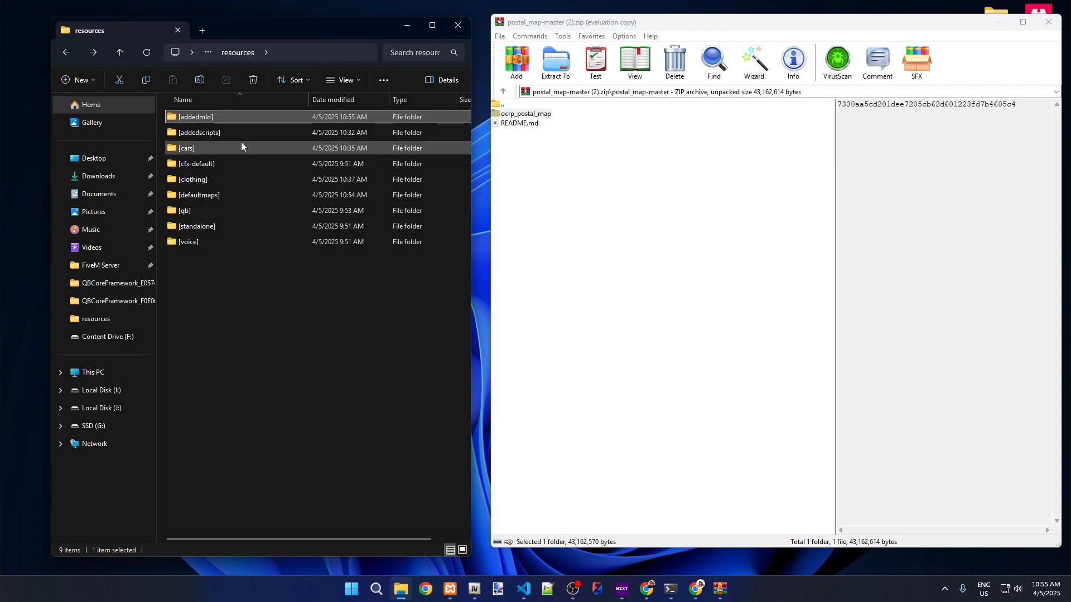
pyautogui.doubleClick(195, 118)
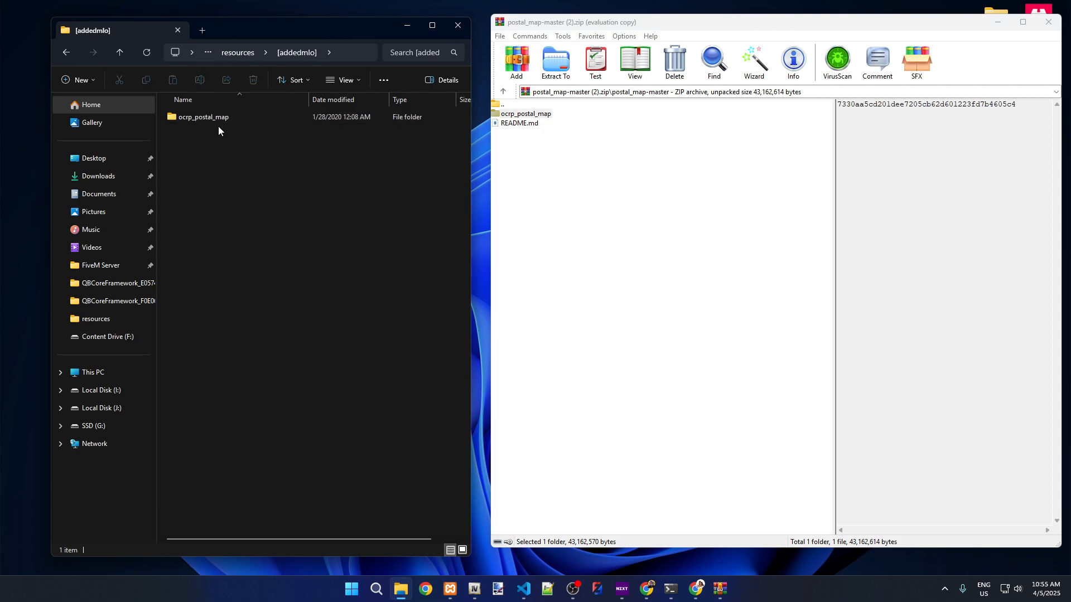
pyautogui.hotkey('alt', 'Left')
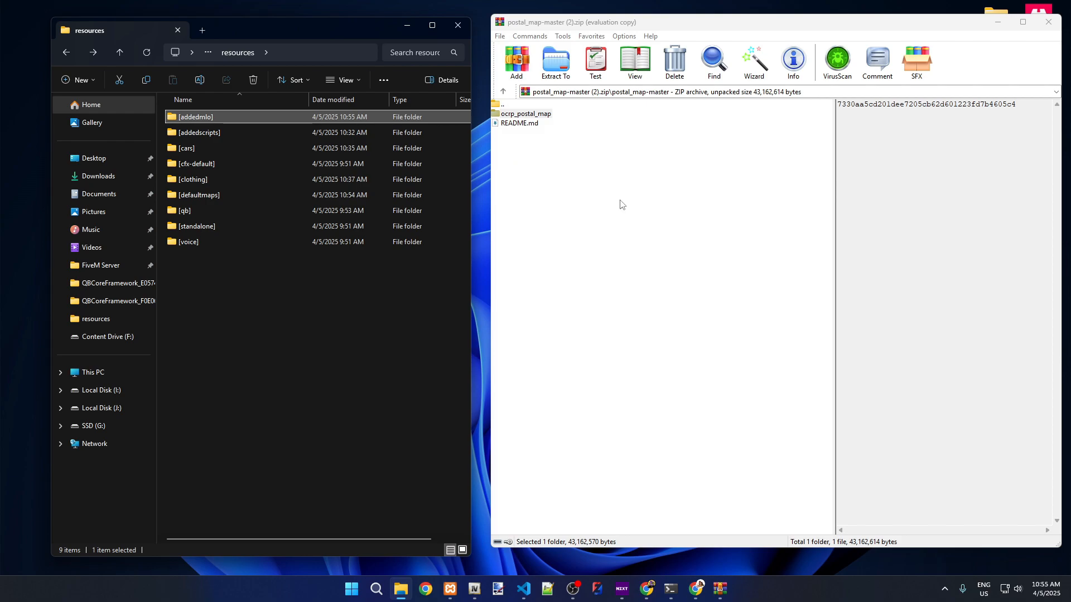
# Step: Switch to the txAdmin live console in Chrome, restart the server, and minimise the browser and archive windows
pyautogui.click(654, 596)
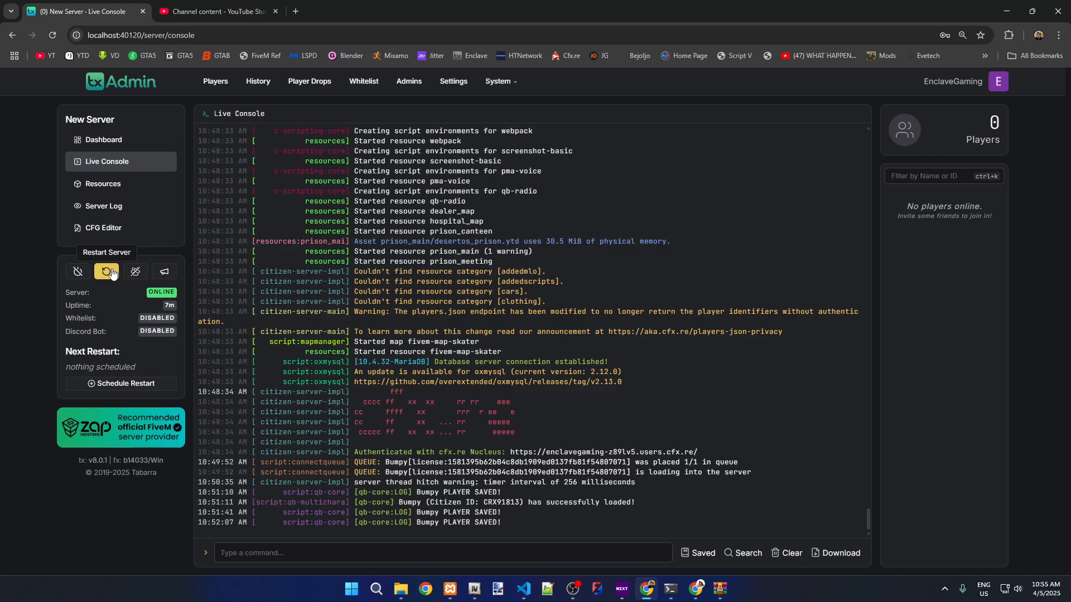
pyautogui.click(111, 273)
pyautogui.click(625, 344)
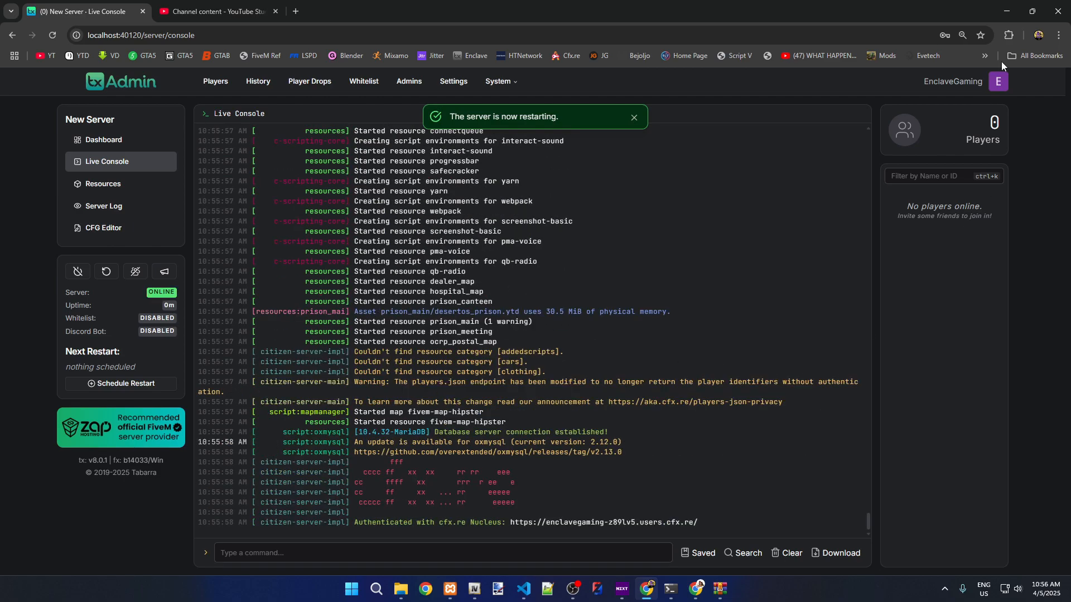
pyautogui.click(1006, 12)
pyautogui.click(1000, 12)
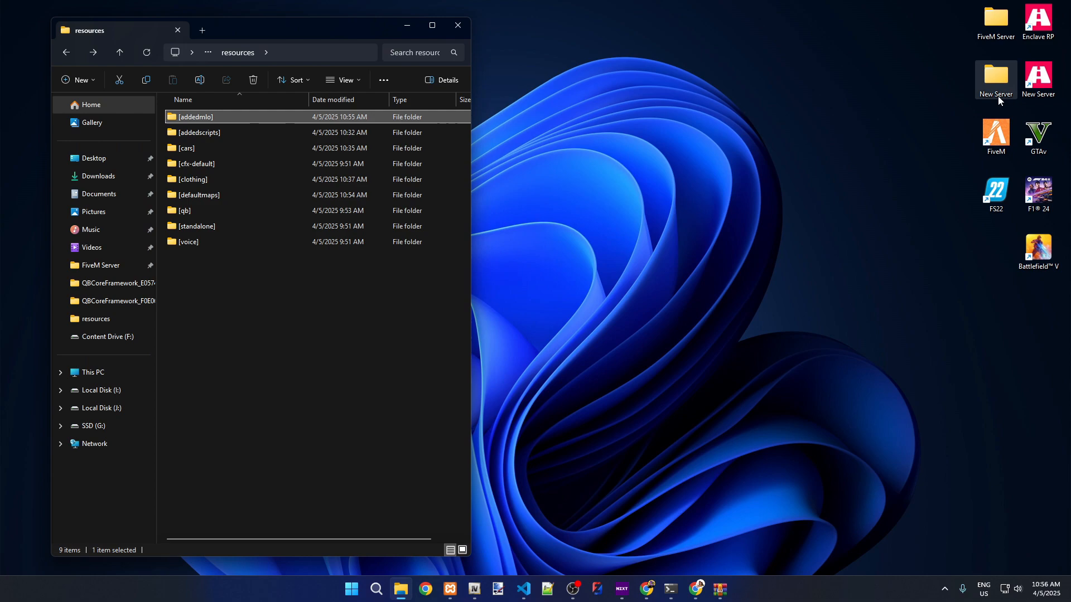
# Step: Launch FiveM from the desktop and spawn the character in the server at the last location
pyautogui.click(996, 135)
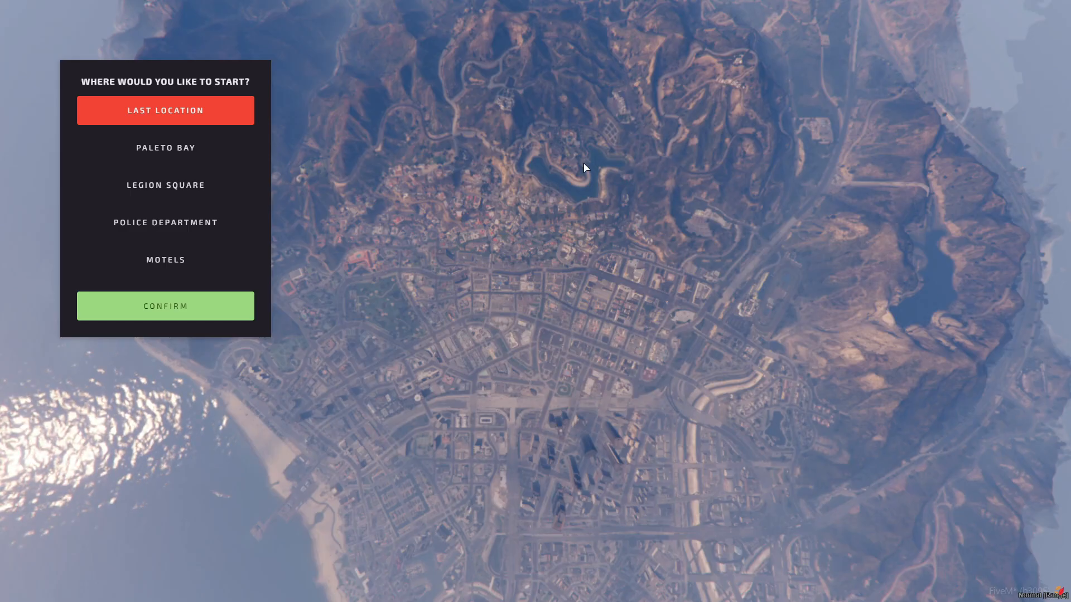
pyautogui.click(176, 310)
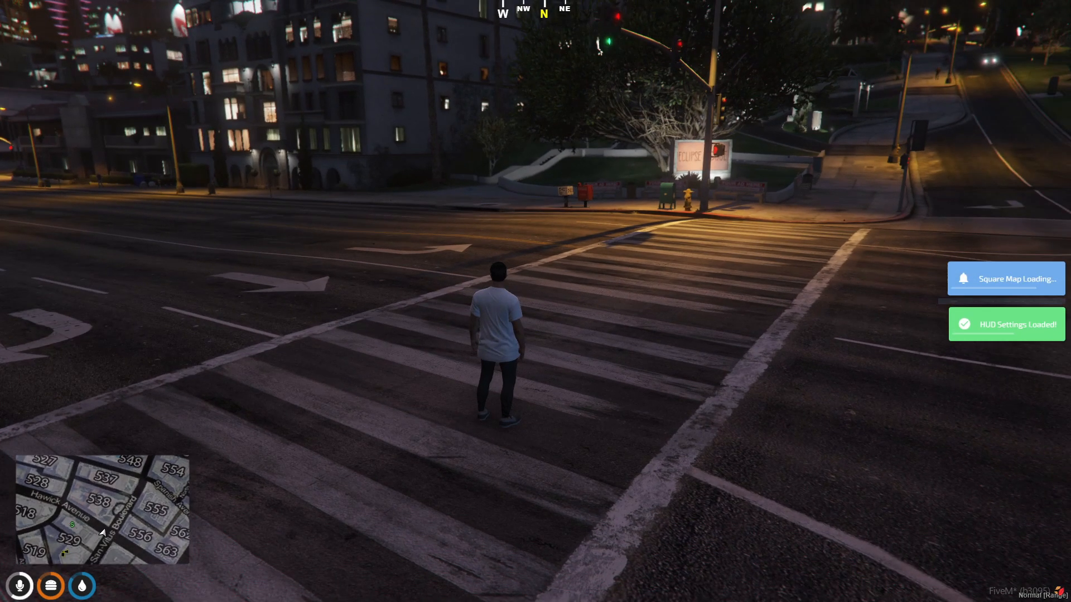
# Step: Open the full in-game map and examine the postal numbers and street names around Burton and Pillbox Hill, both close up and city-wide
pyautogui.press('Escape')
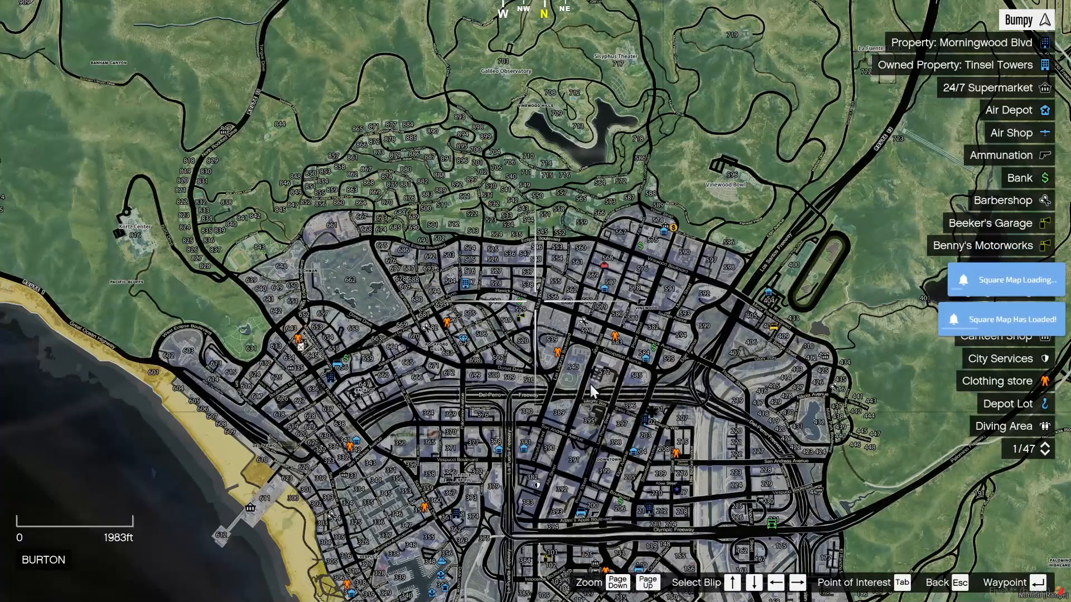
pyautogui.scroll(5, 556, 306)
pyautogui.moveTo(554, 304); pyautogui.dragTo(544, 214)
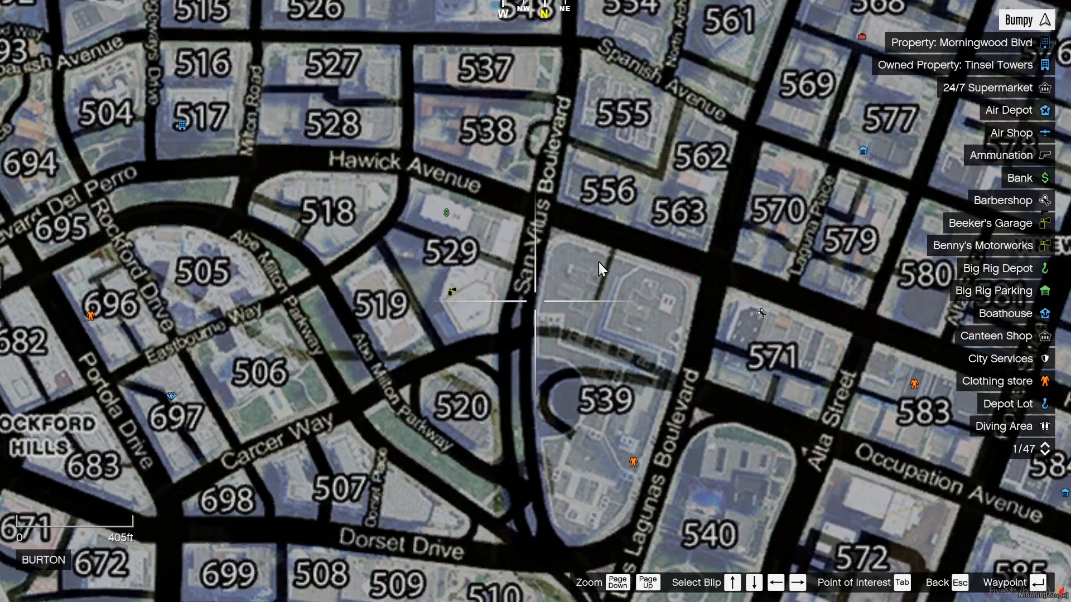
pyautogui.scroll(-5, 598, 262)
pyautogui.moveTo(598, 265); pyautogui.dragTo(581, 232)
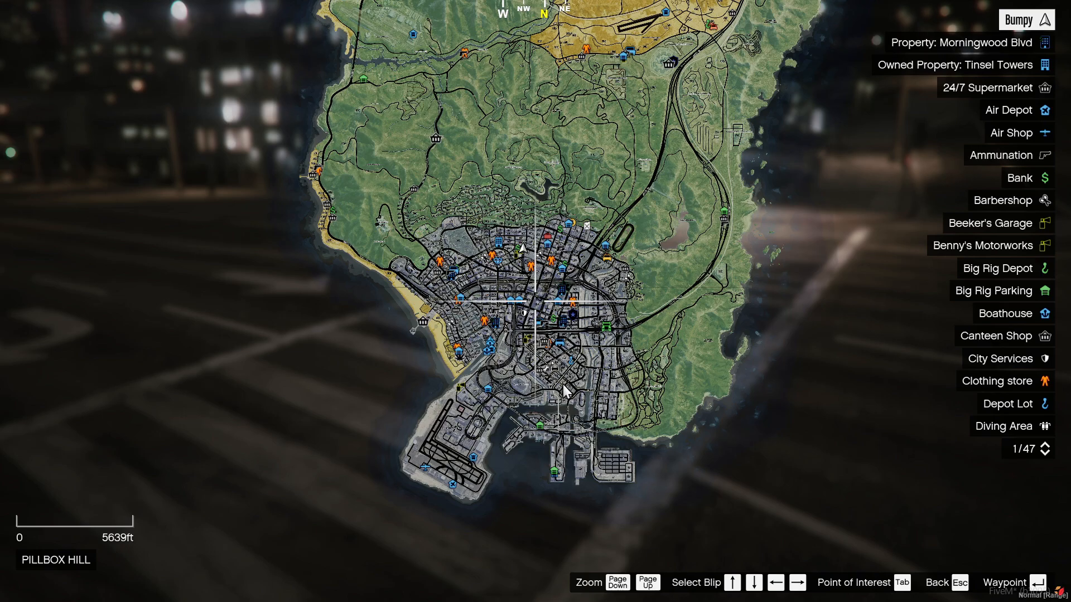
pyautogui.scroll(3, 505, 337)
pyautogui.scroll(3, 505, 338)
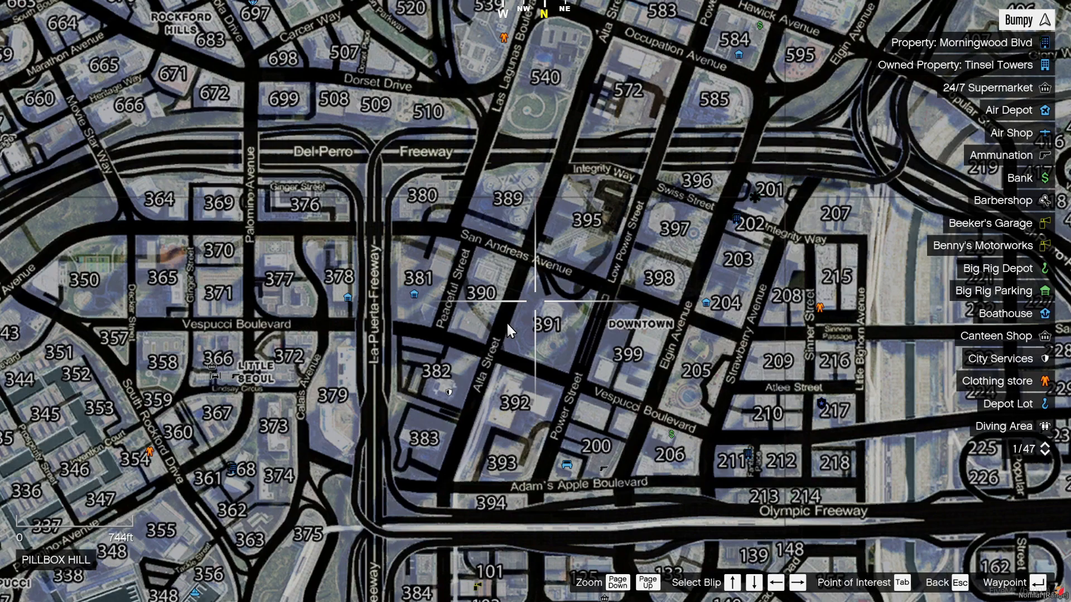
pyautogui.scroll(-5, 447, 226)
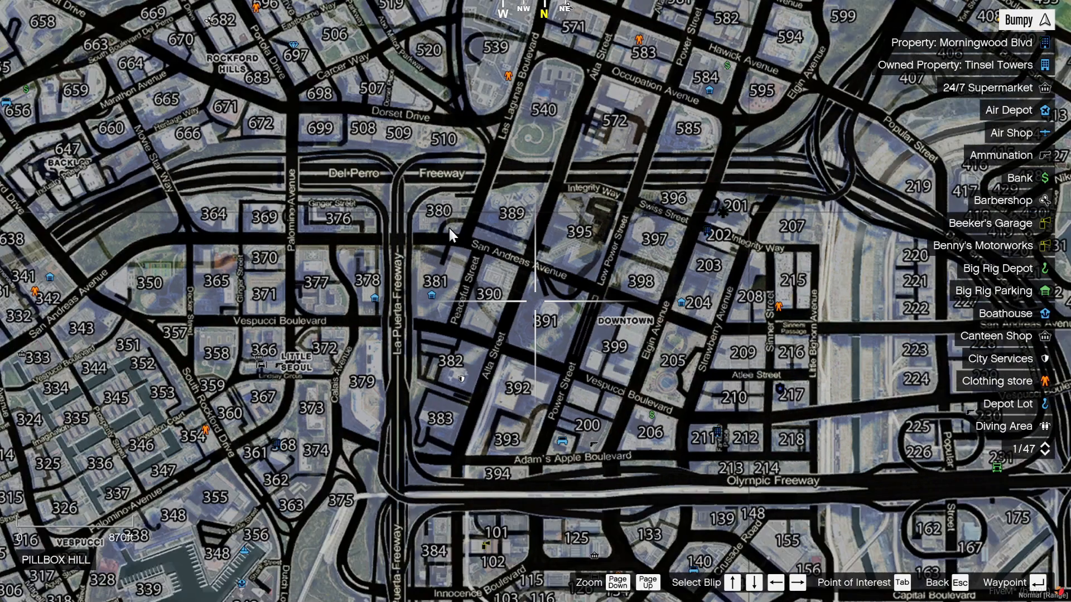